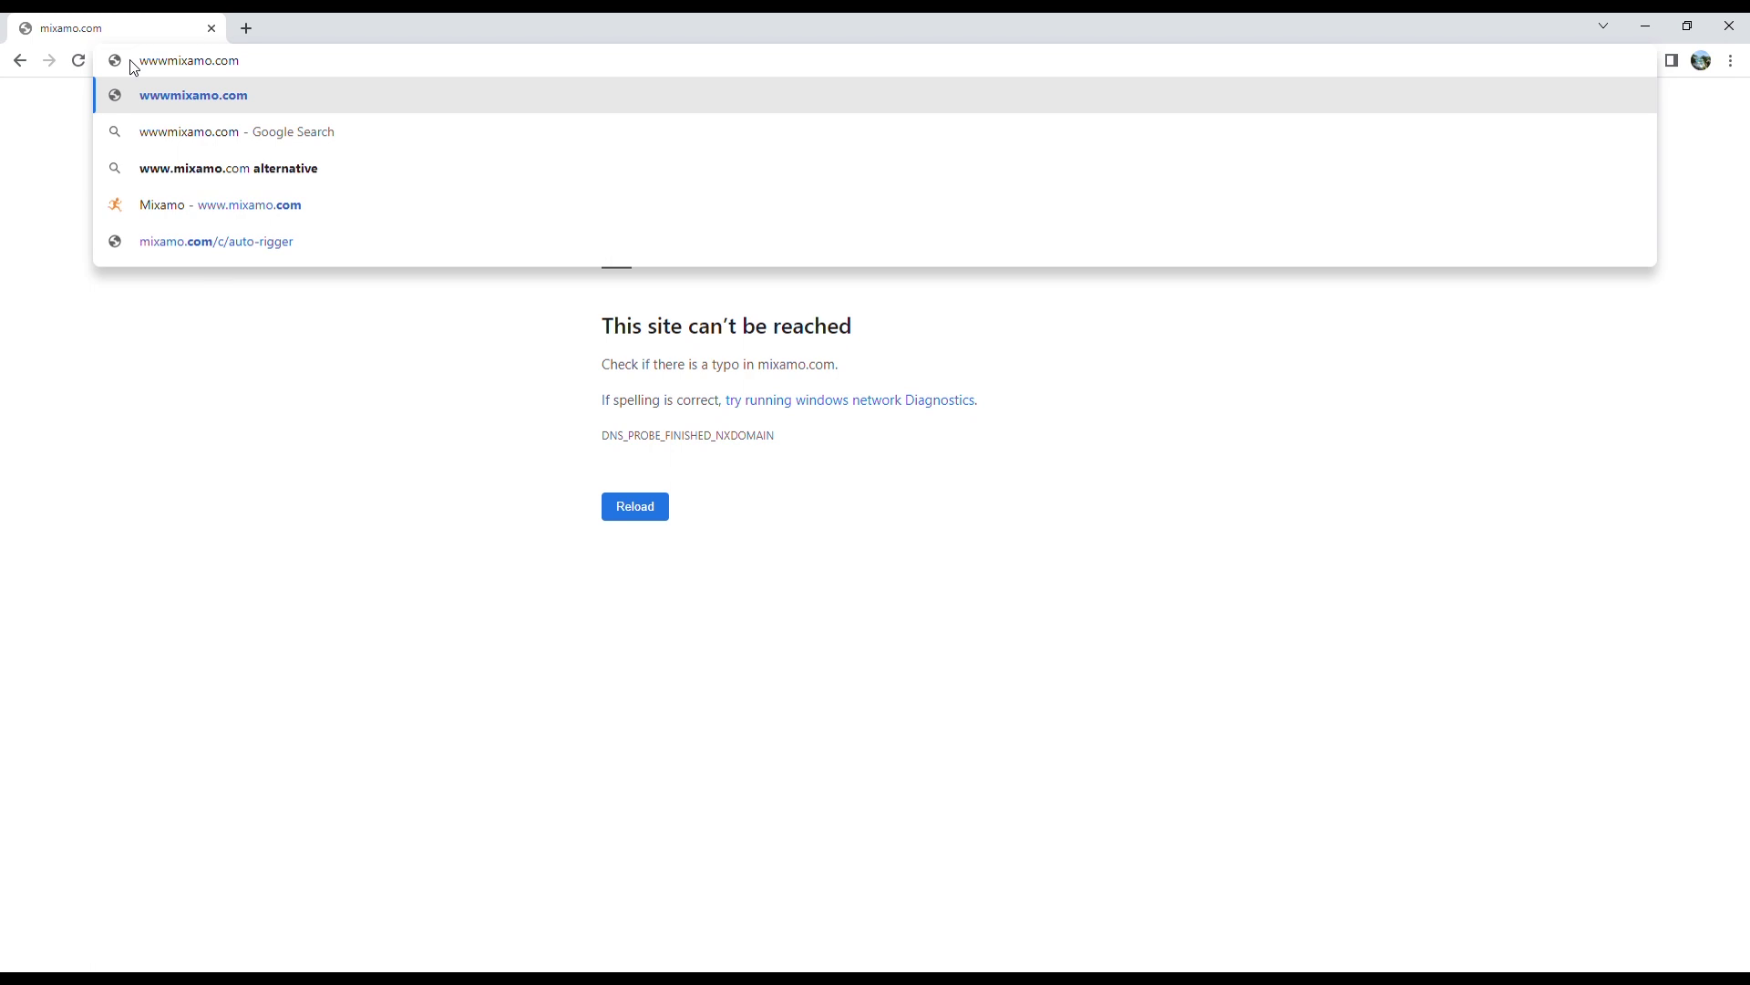
pyautogui.write('.')
pyautogui.press('Return')
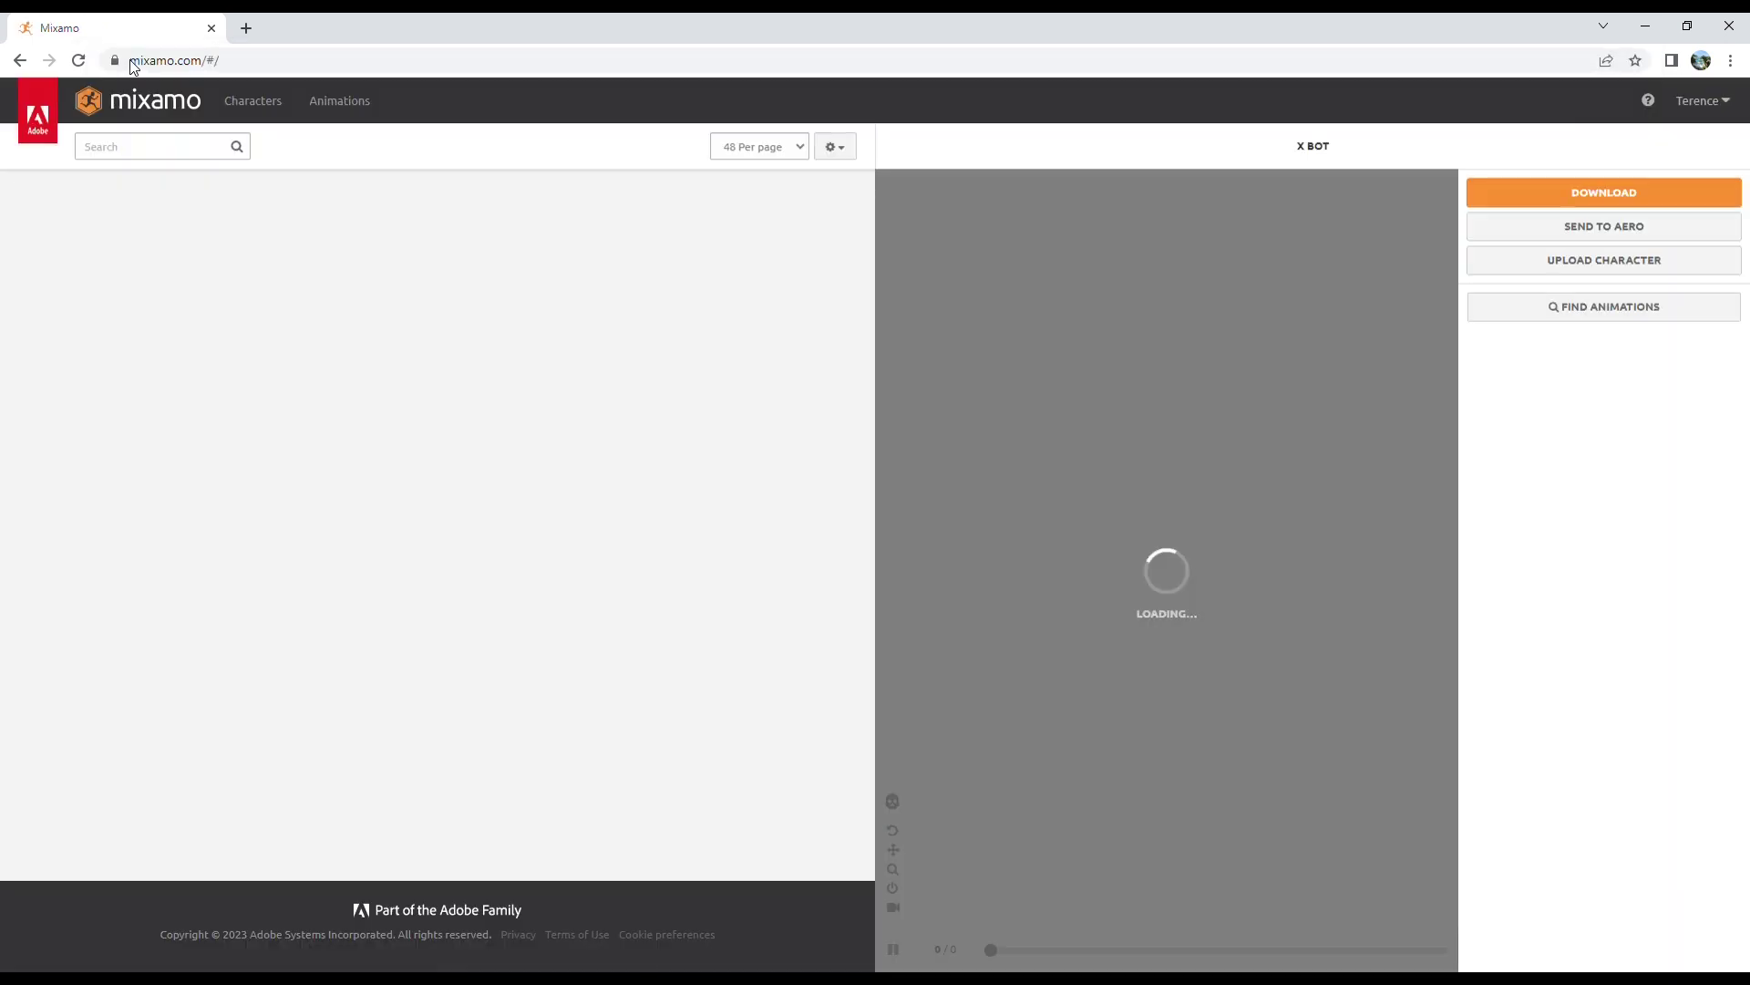
pyautogui.click(161, 66)
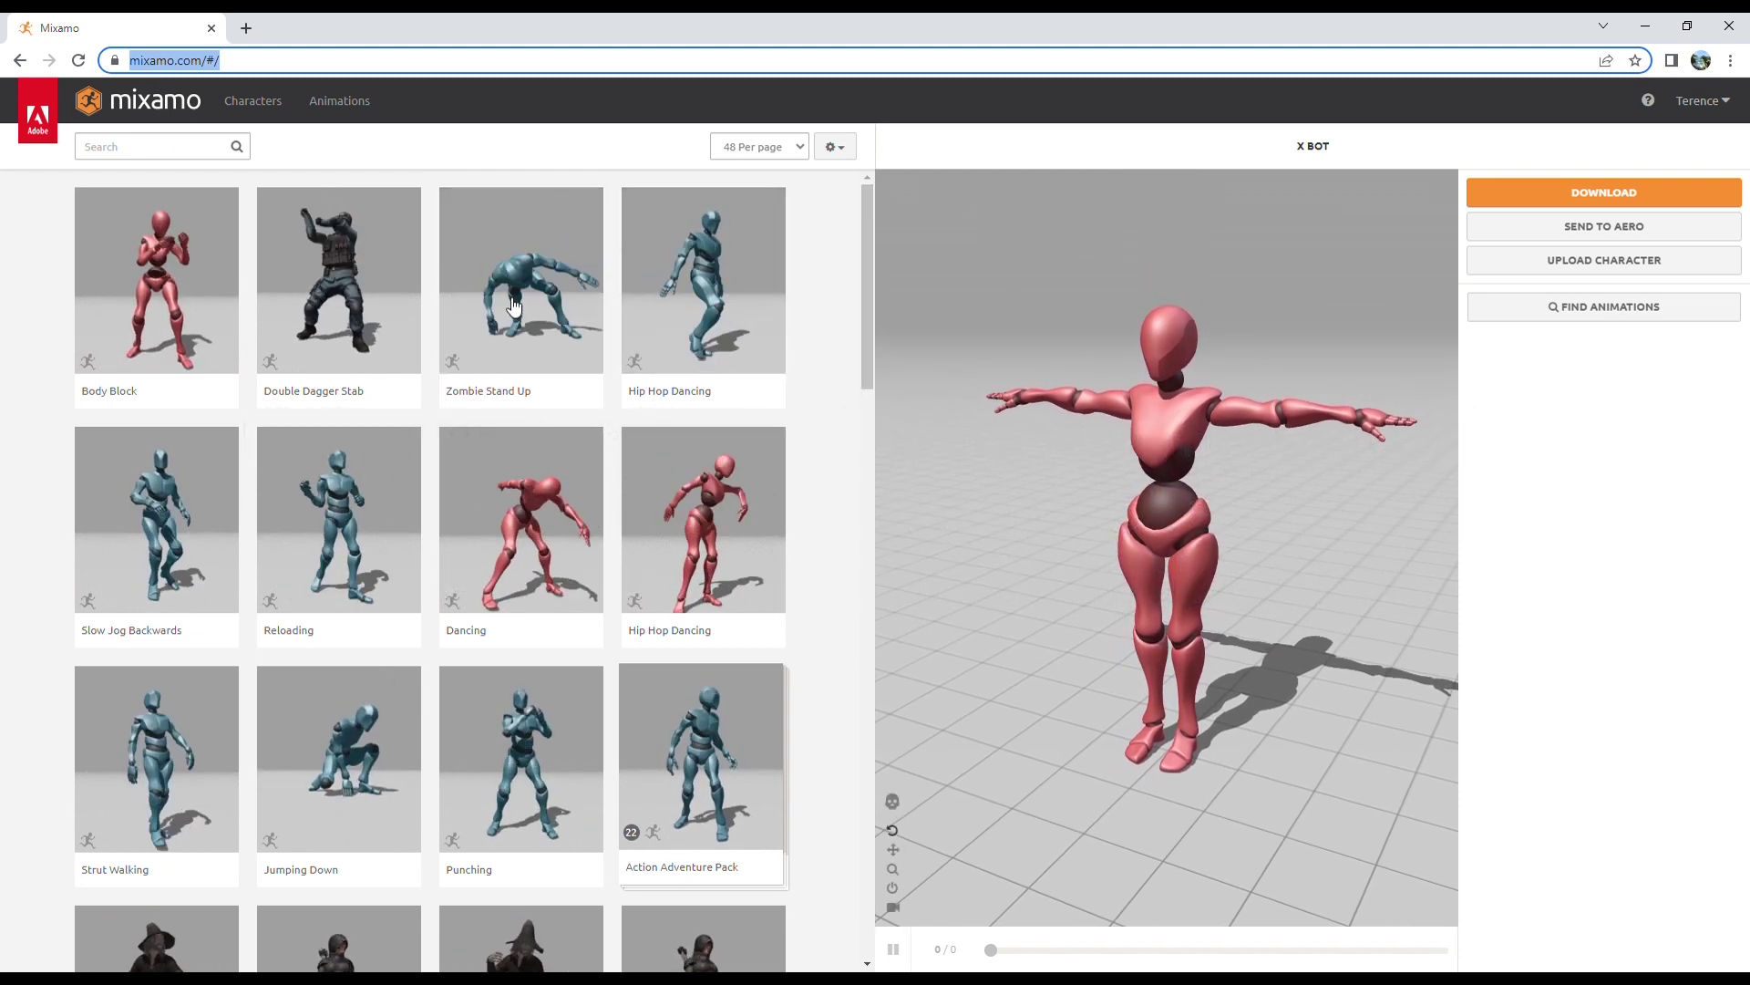
# Browse the Mixamo characters and load Kachujin G Rosales from the second page of results
pyautogui.click(268, 106)
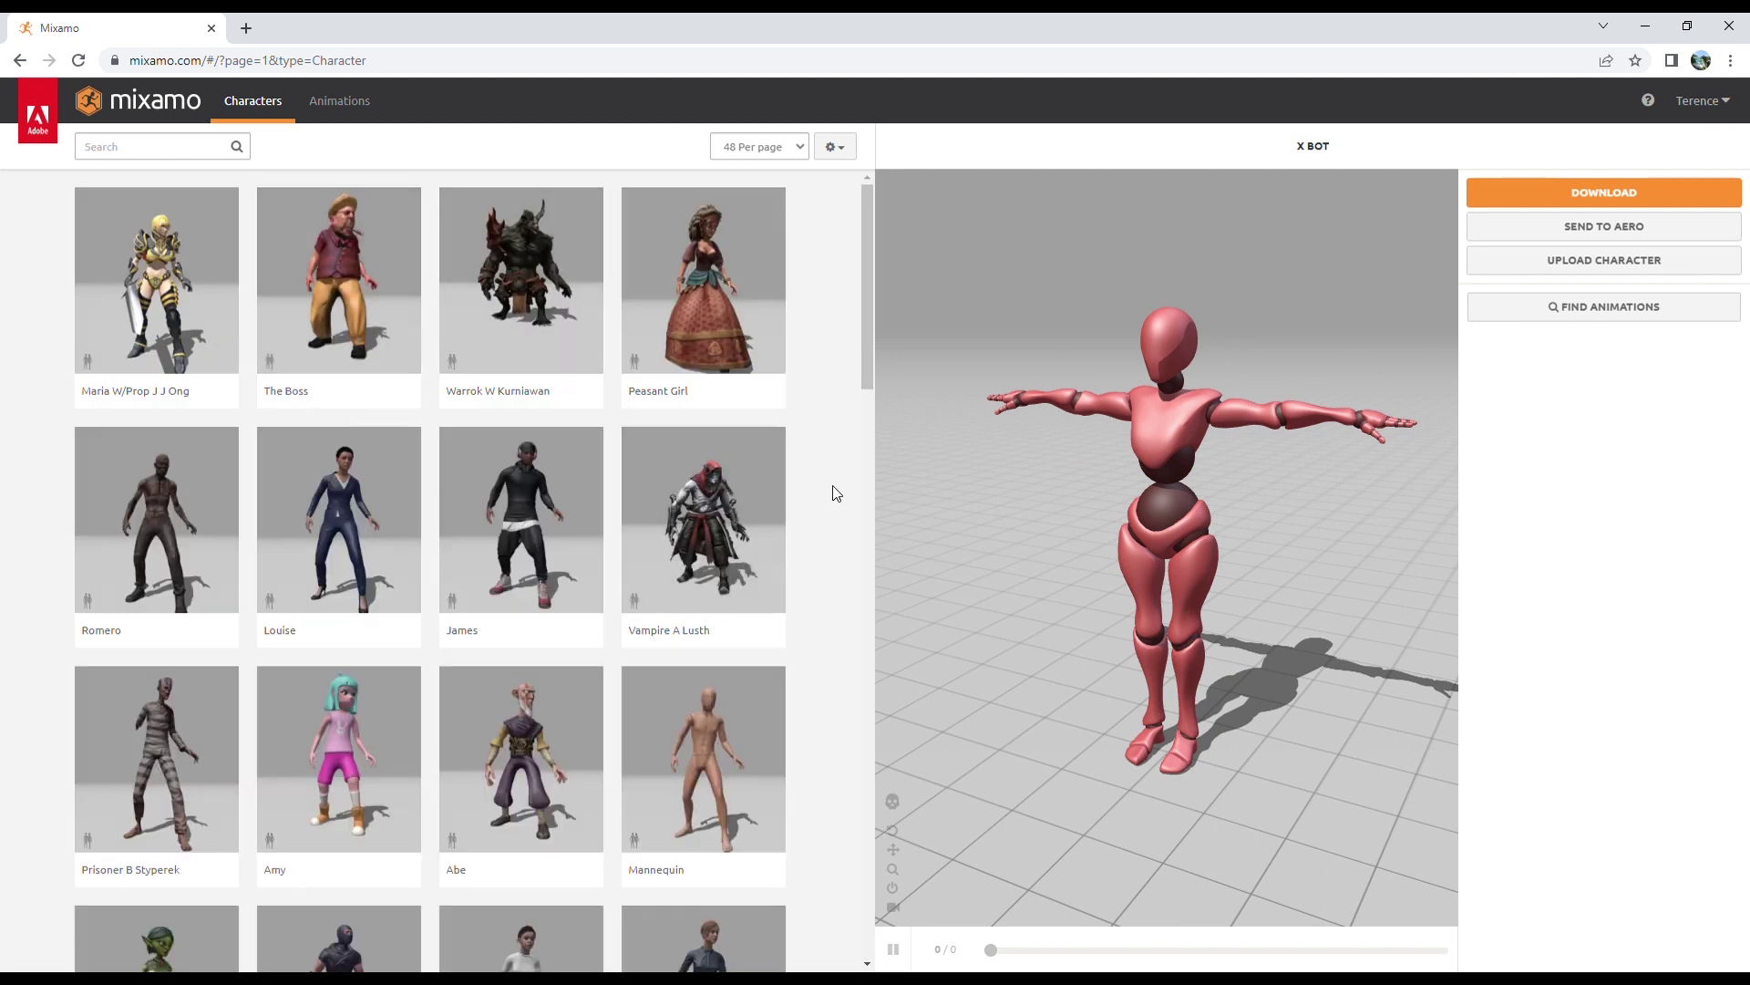
pyautogui.scroll(-20, 836, 493)
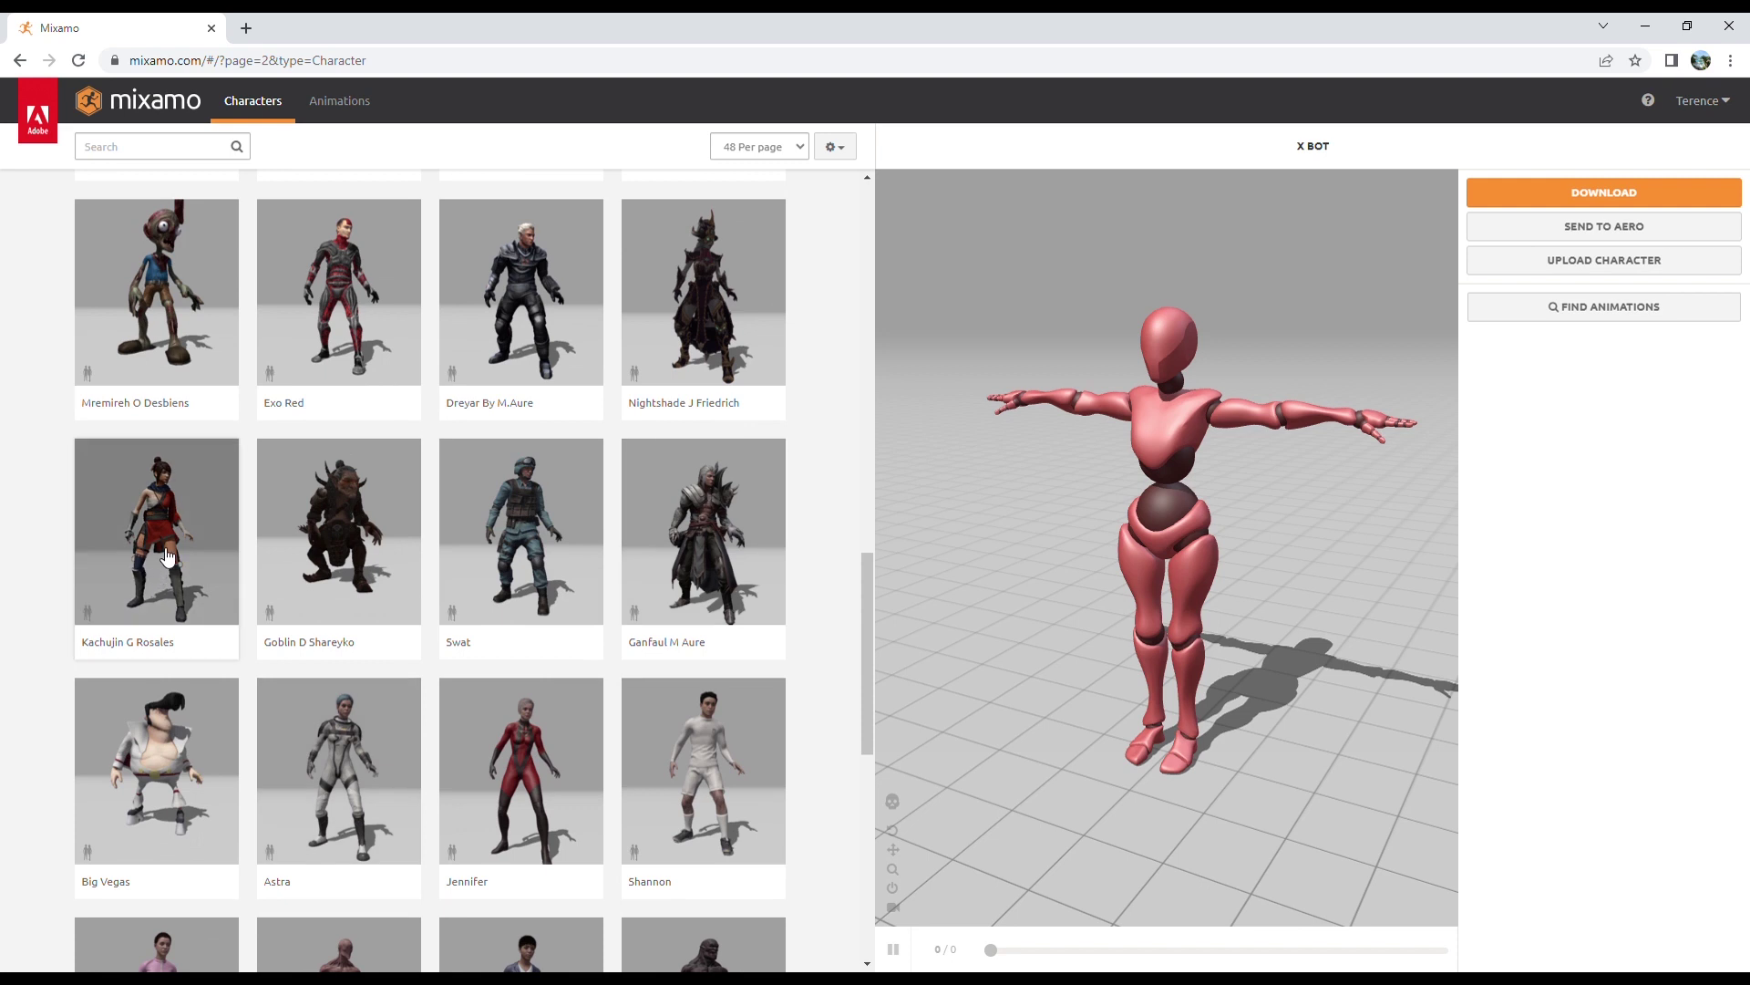
pyautogui.click(166, 561)
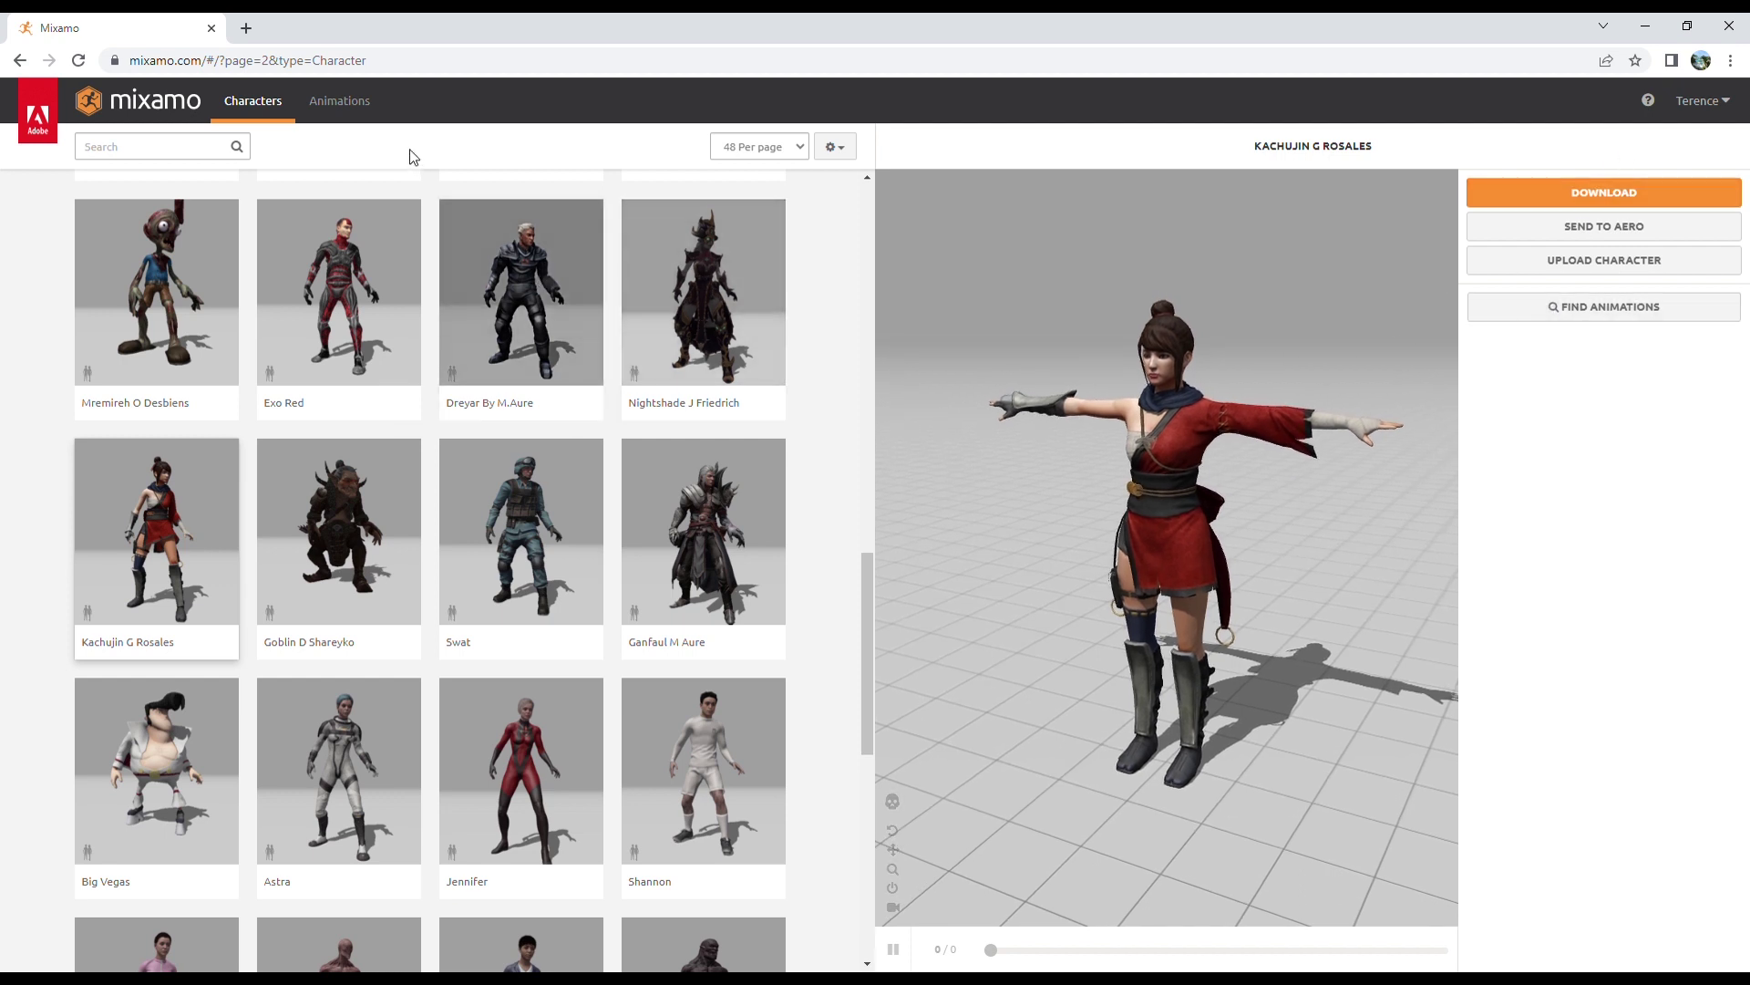
# Search the animations for "idle", apply the first red-figure Idle animation to the character, and set its Character Arm-Space to 70
pyautogui.click(358, 109)
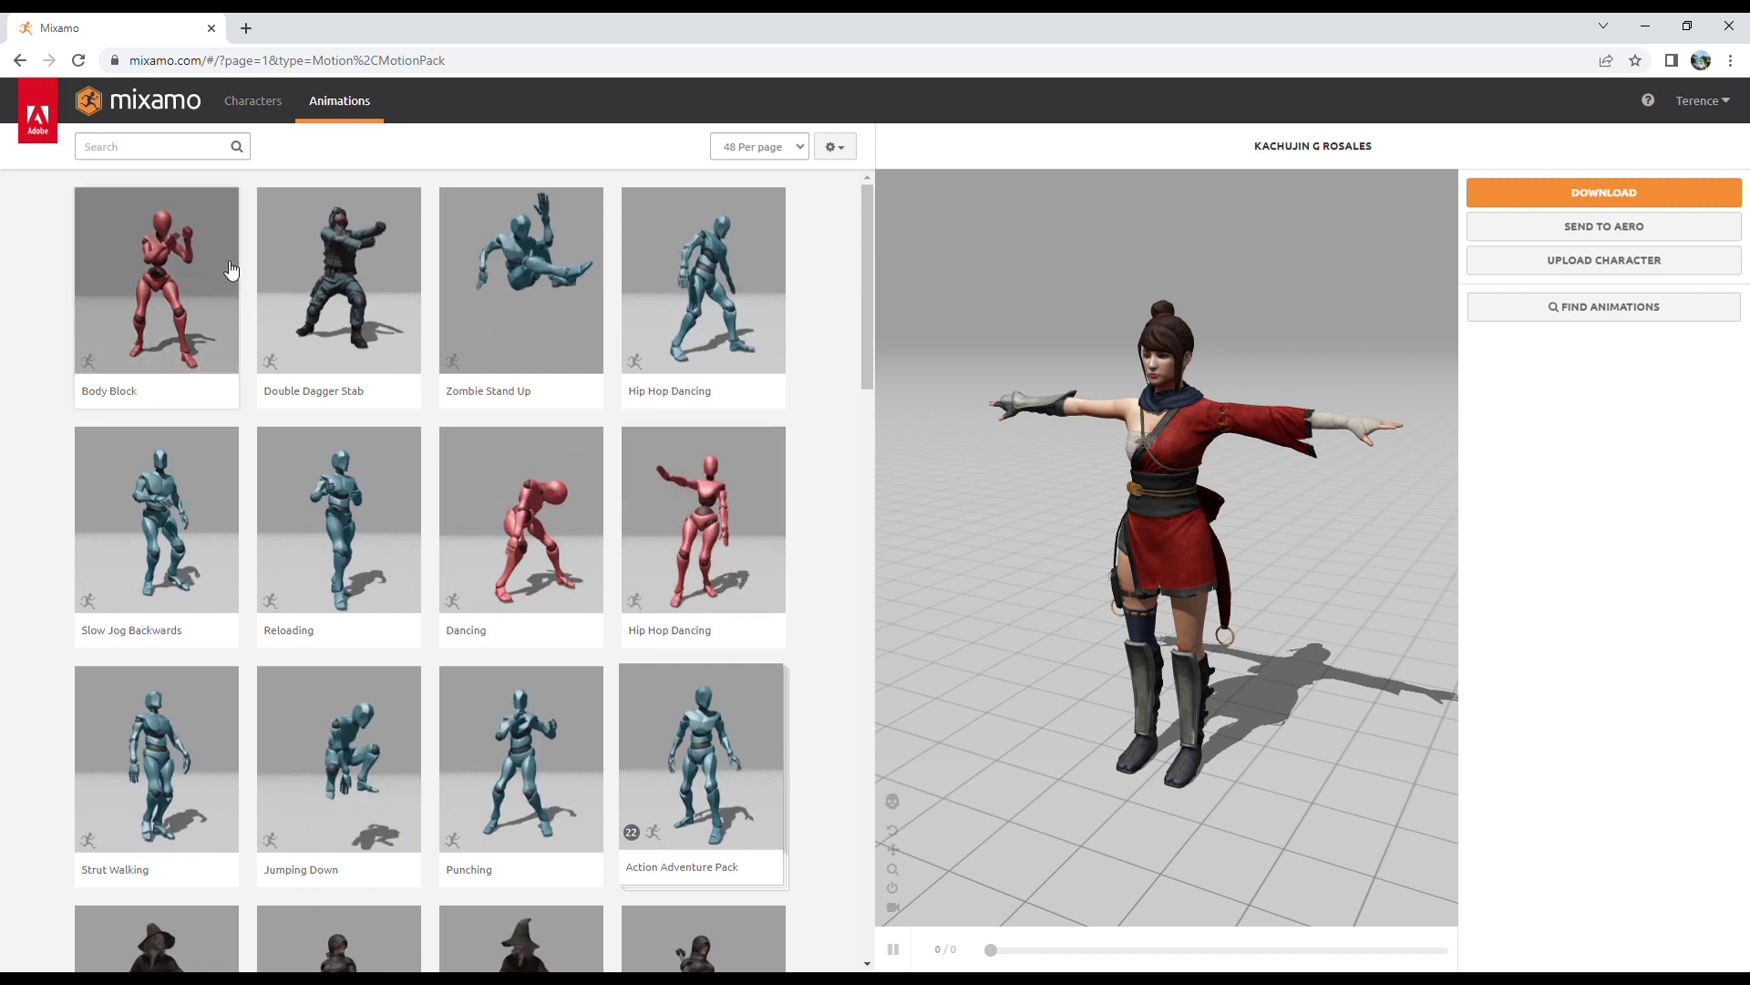
pyautogui.click(141, 149)
pyautogui.write('idle')
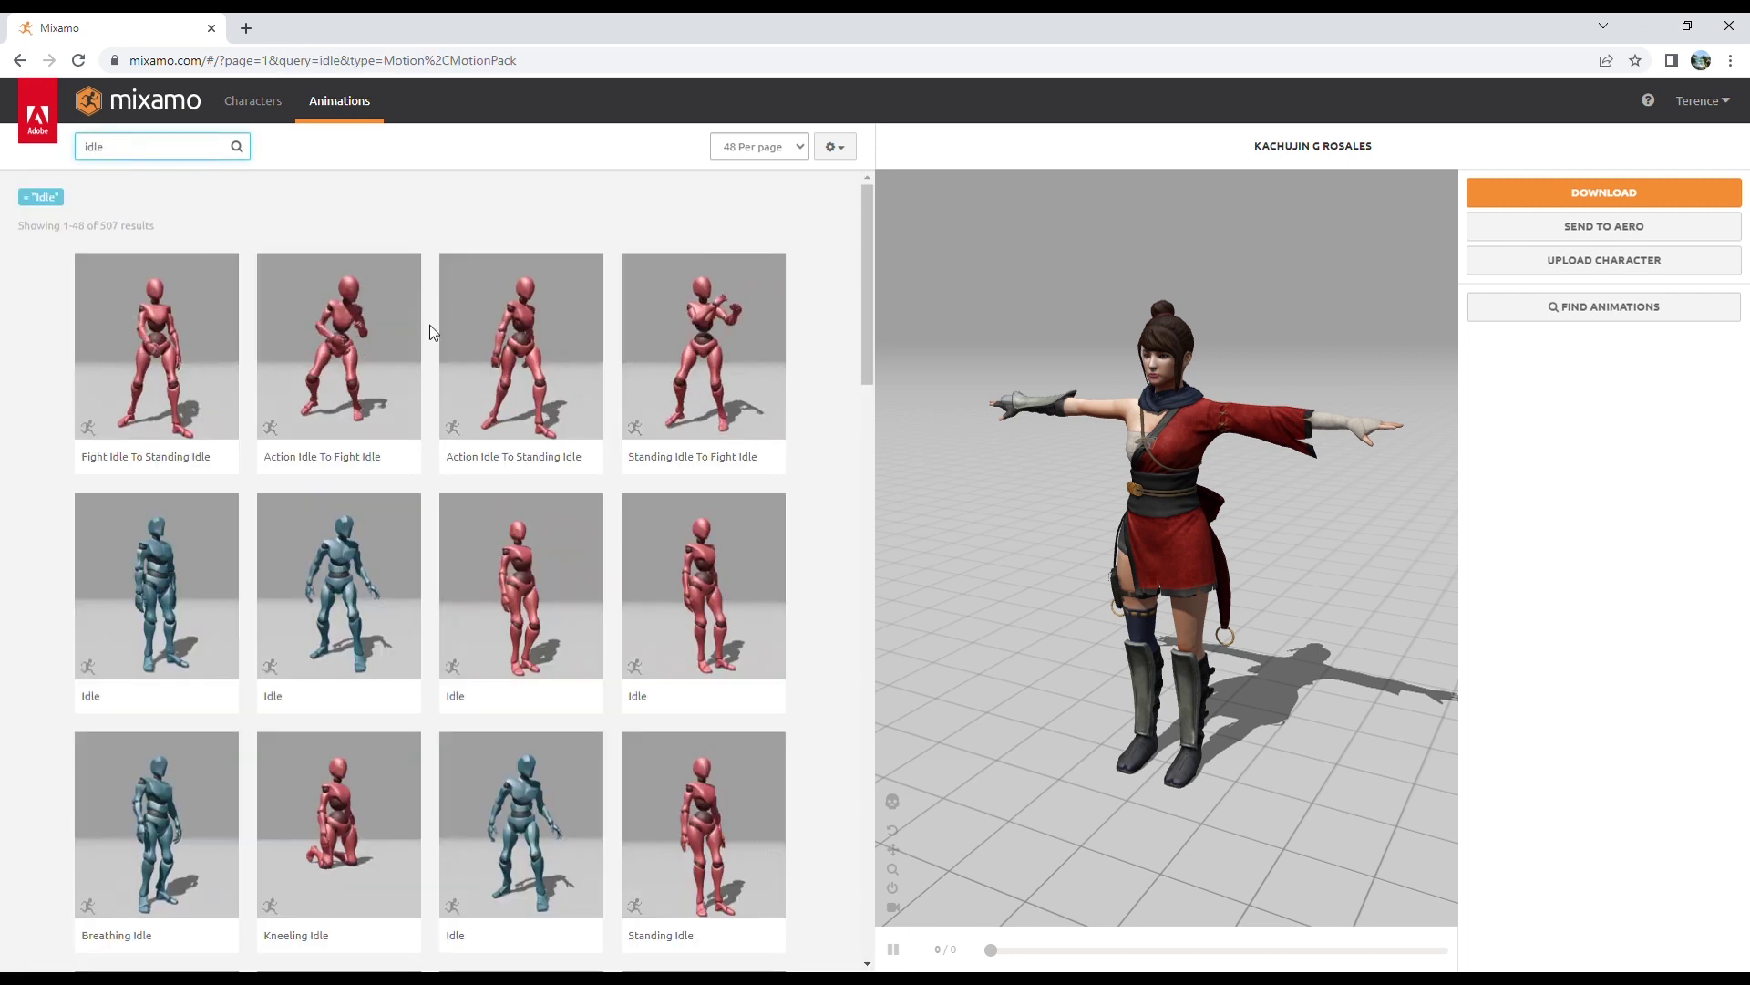
pyautogui.click(546, 622)
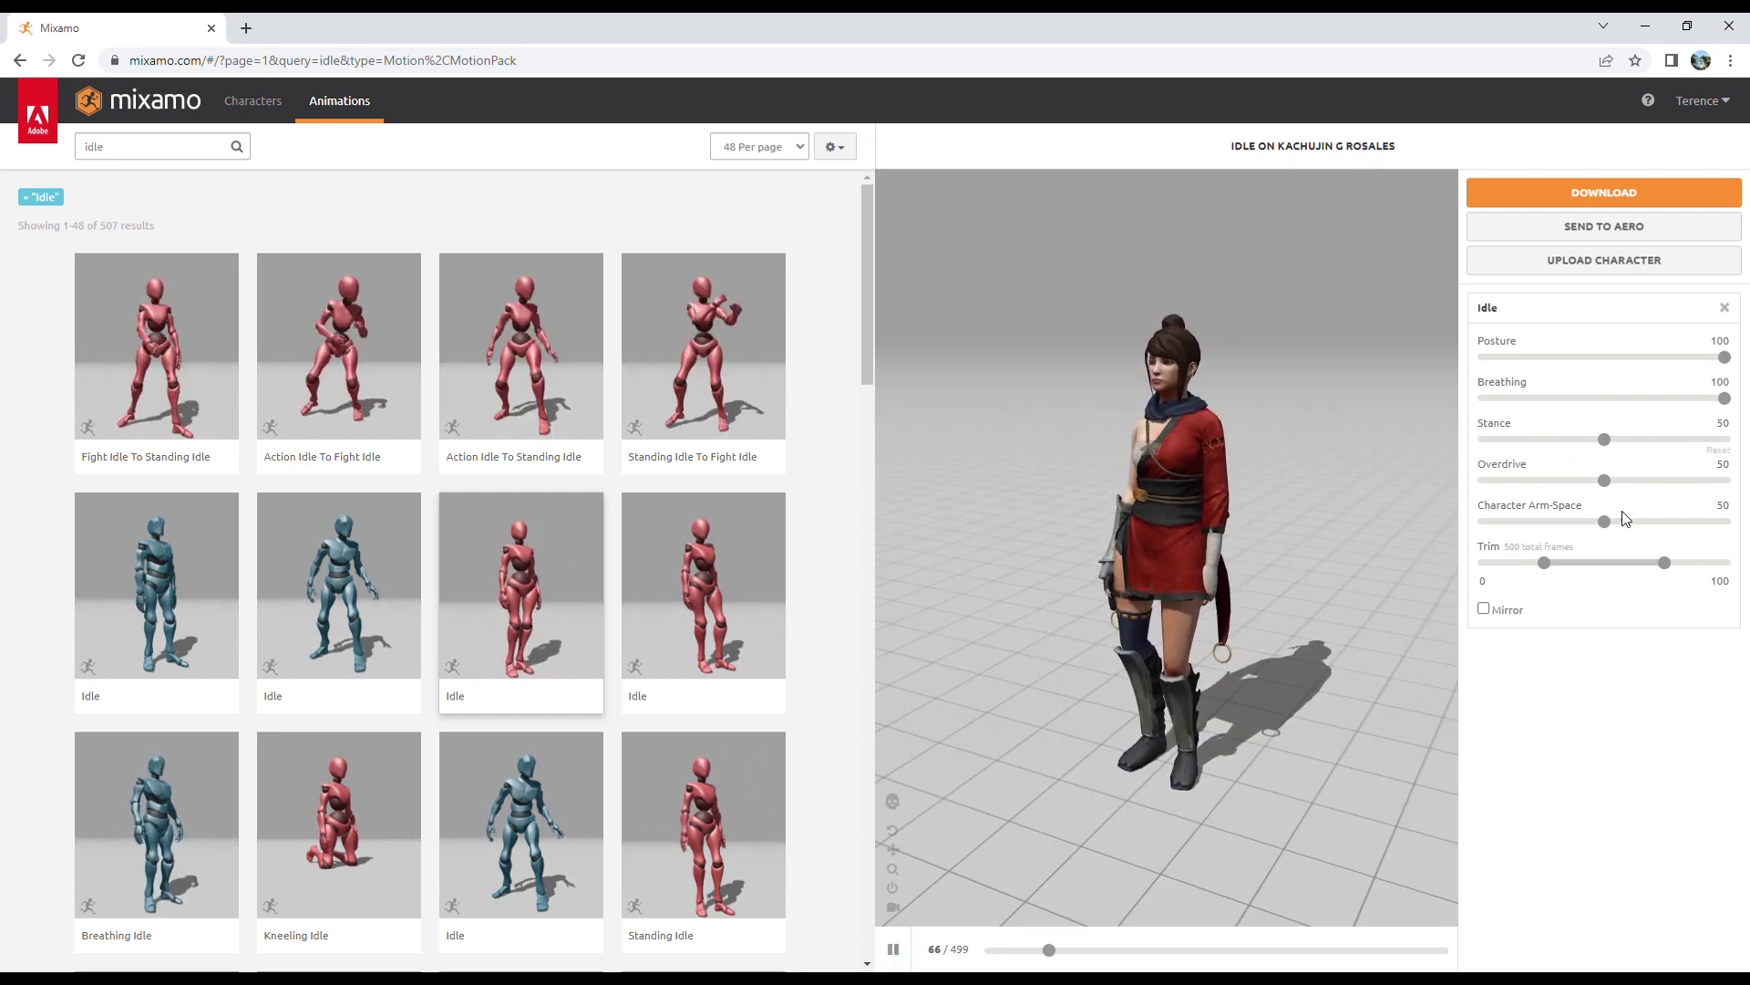
pyautogui.moveTo(1611, 529); pyautogui.dragTo(1654, 529)
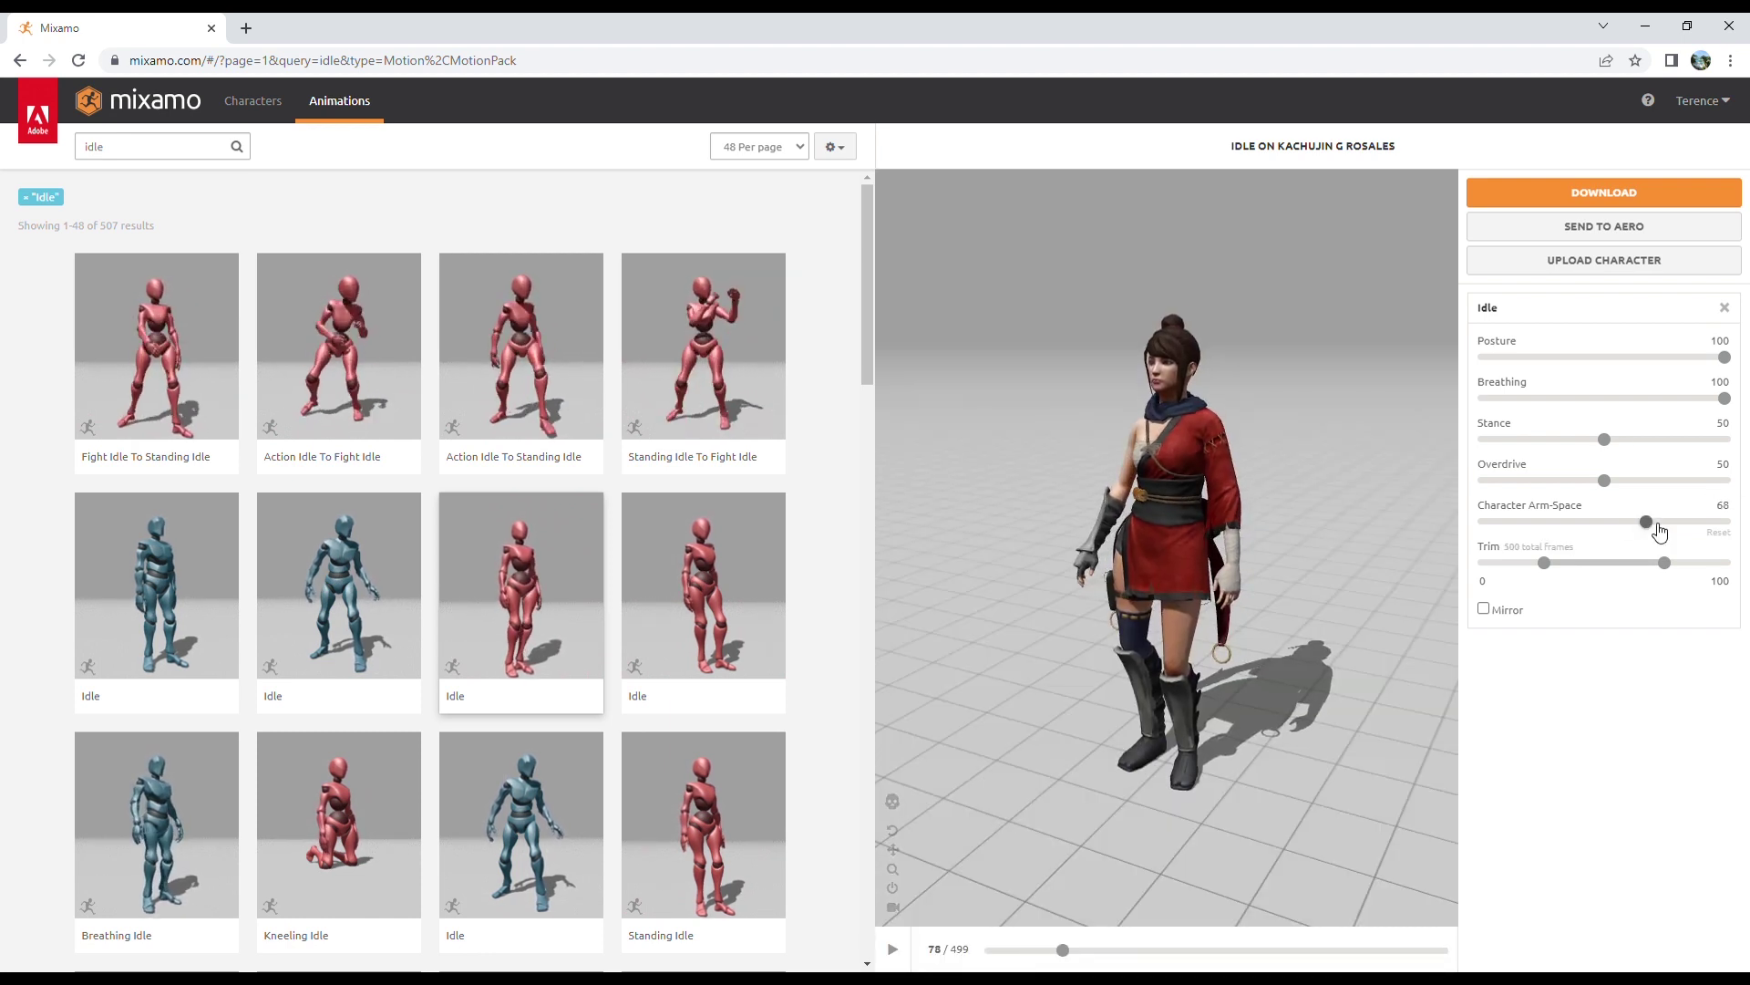
pyautogui.moveTo(1658, 527); pyautogui.dragTo(1664, 527)
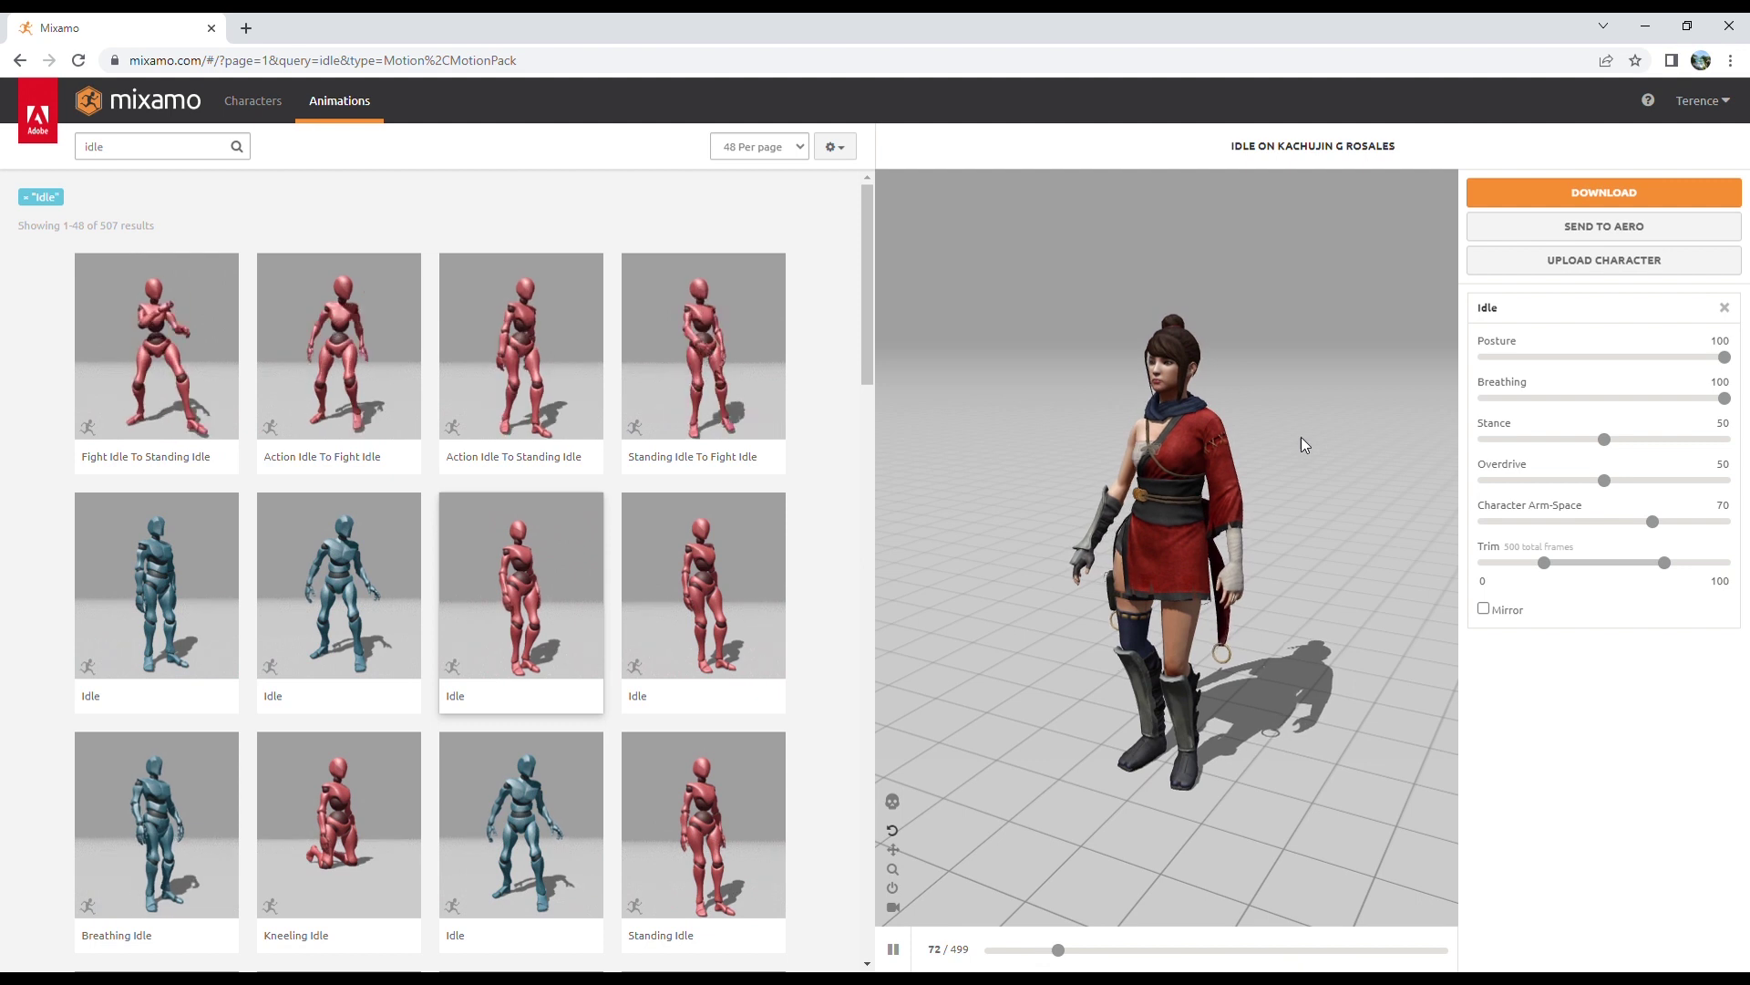
# Download the animated character in FBX for Unity(.fbx) format with skin at 30 frames per second
pyautogui.click(1644, 193)
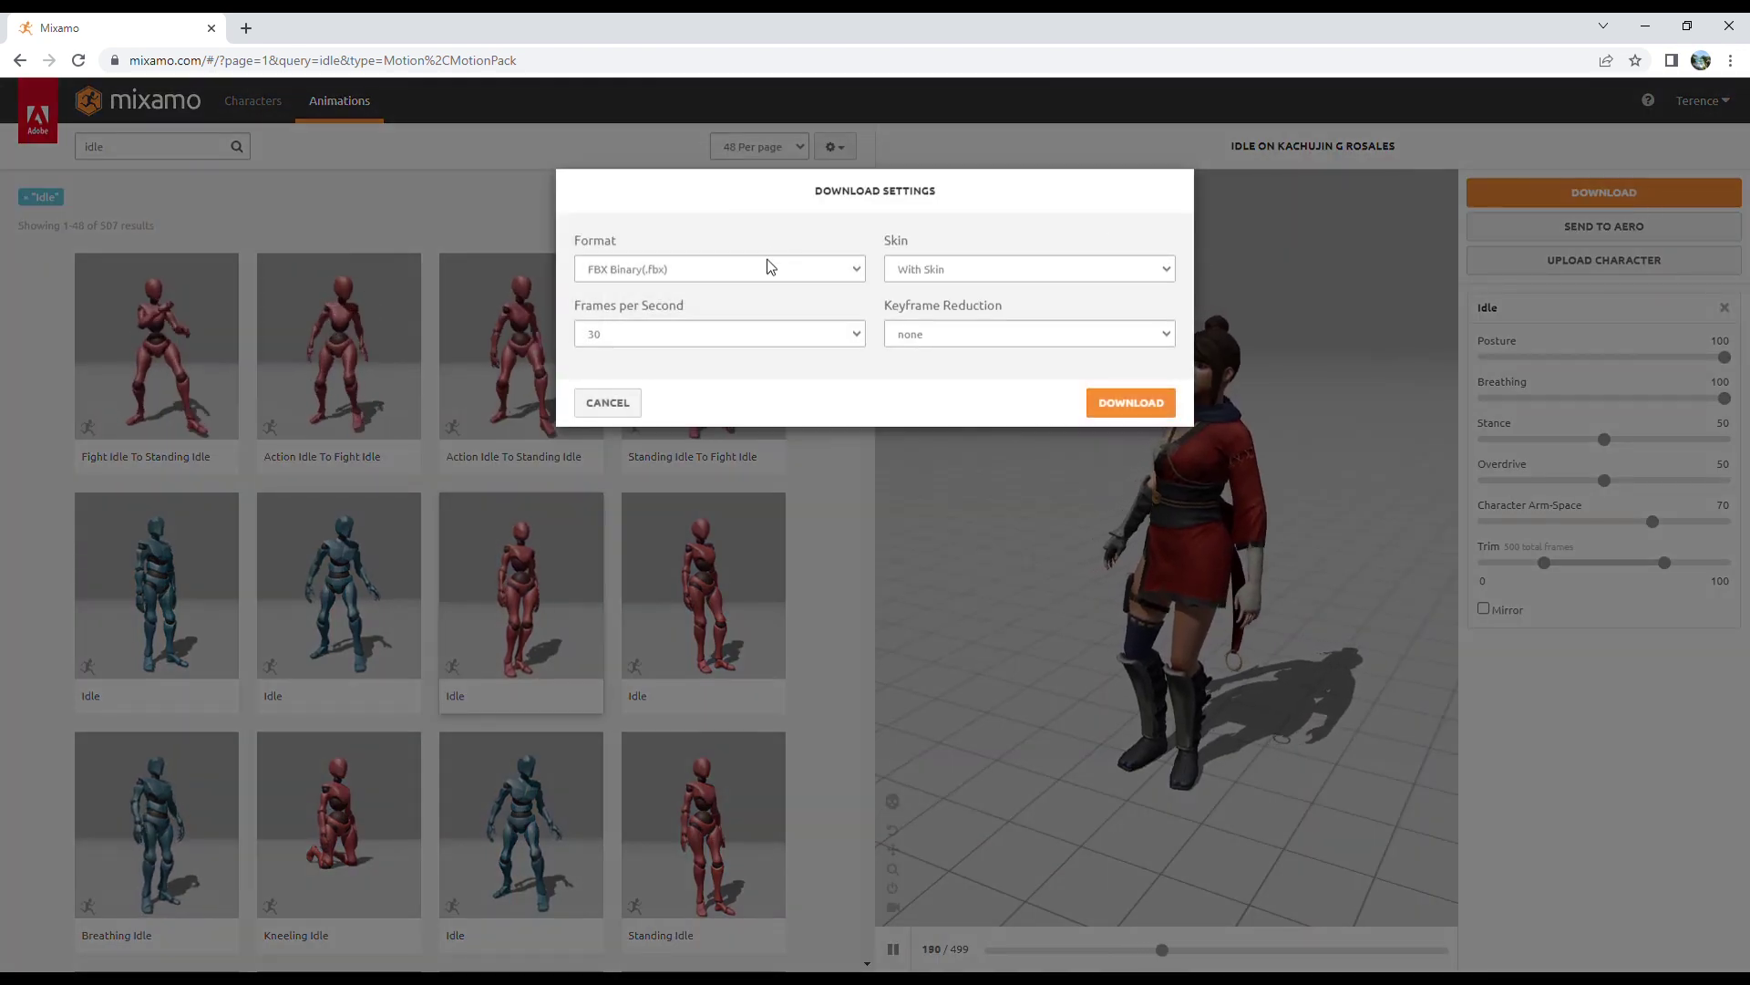
pyautogui.click(743, 264)
pyautogui.click(664, 310)
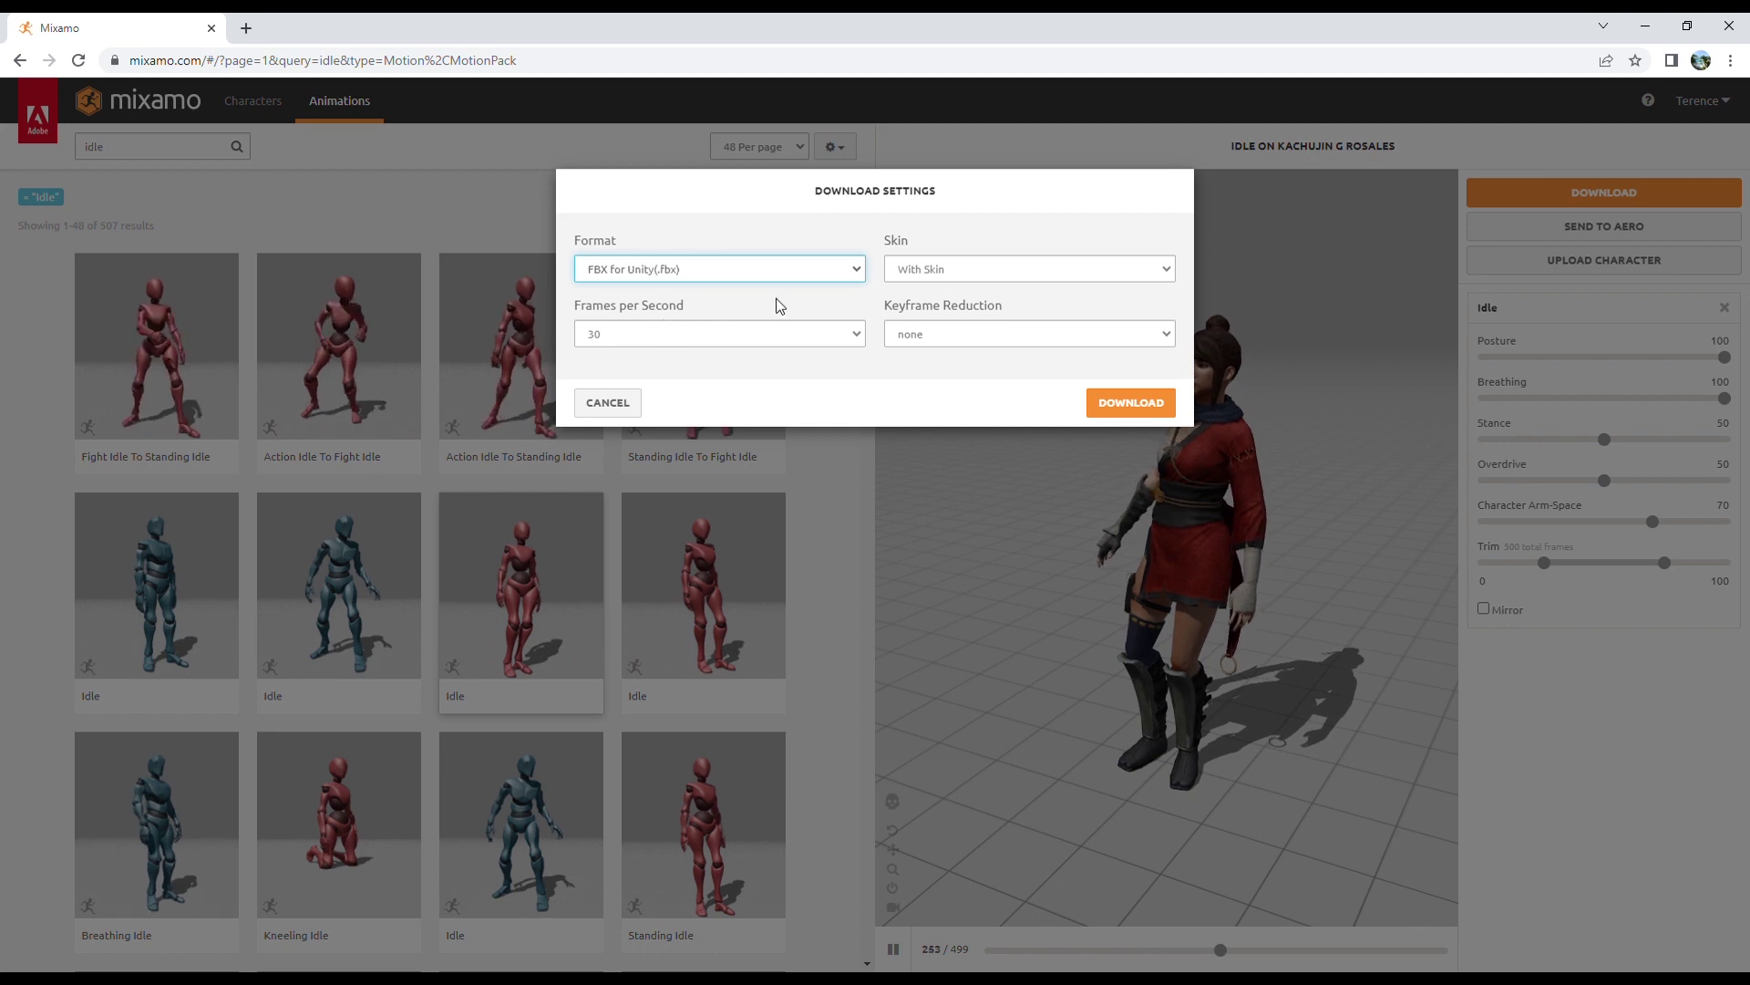
pyautogui.click(1119, 404)
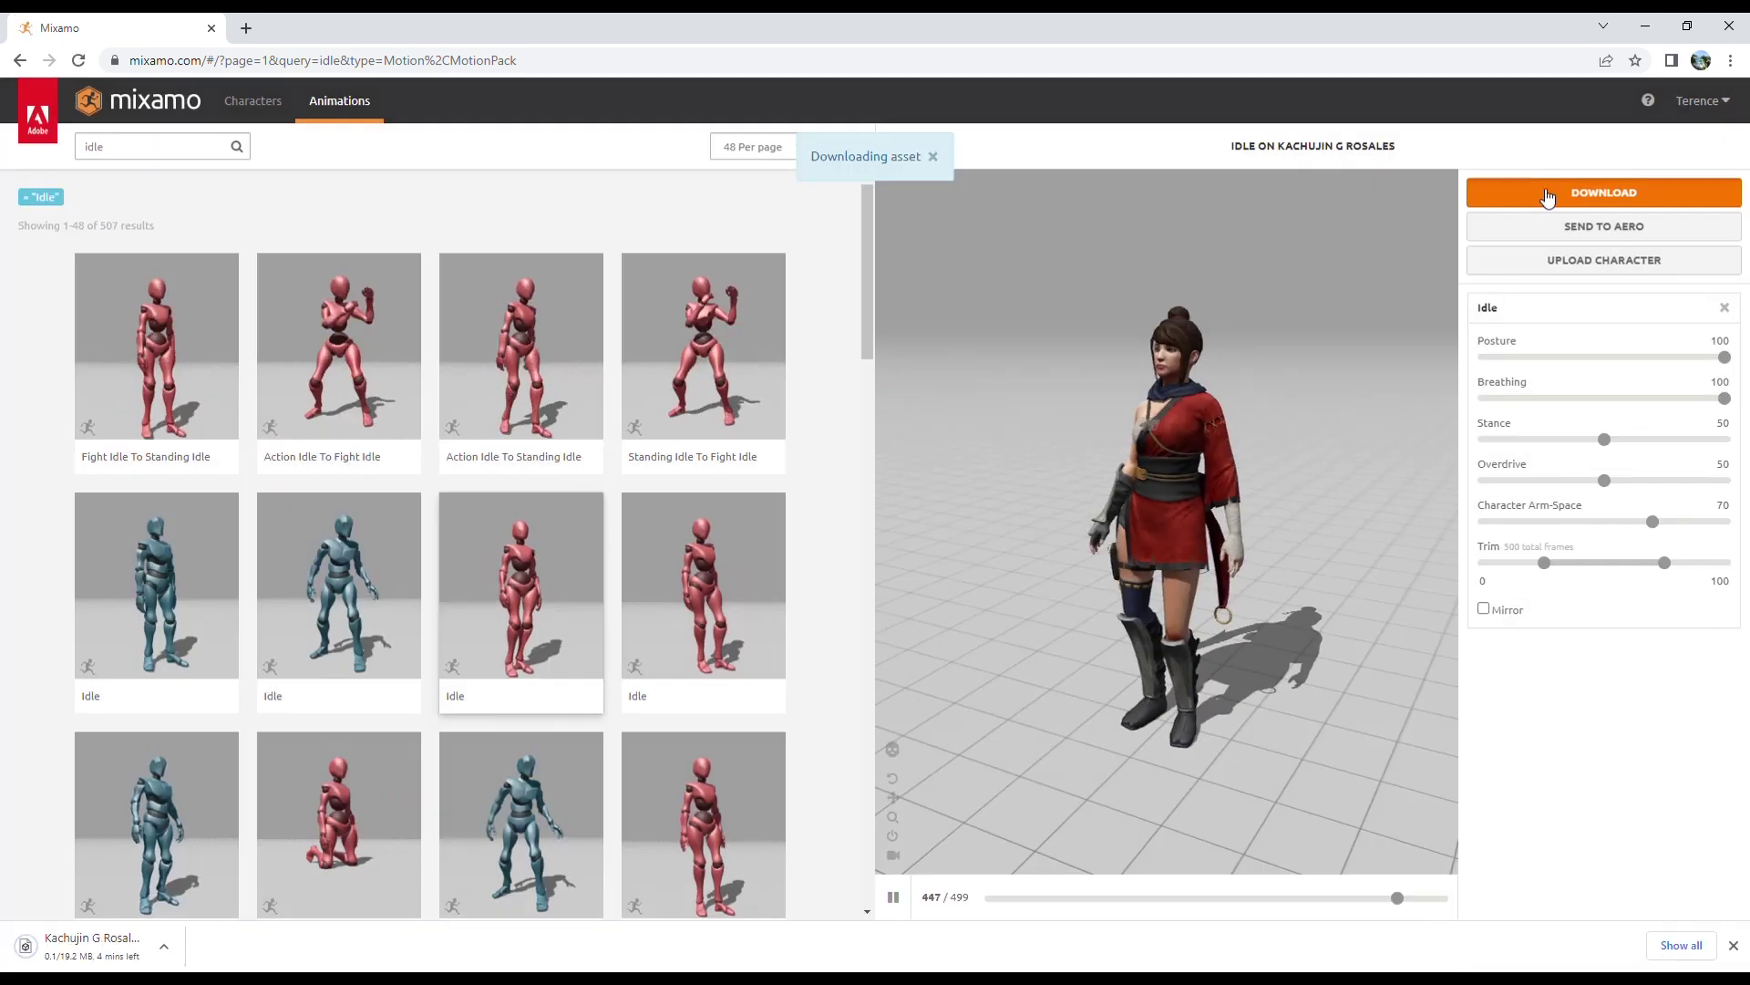
# Download the same animated character again in Collada(.dae) format with skin
pyautogui.click(1532, 193)
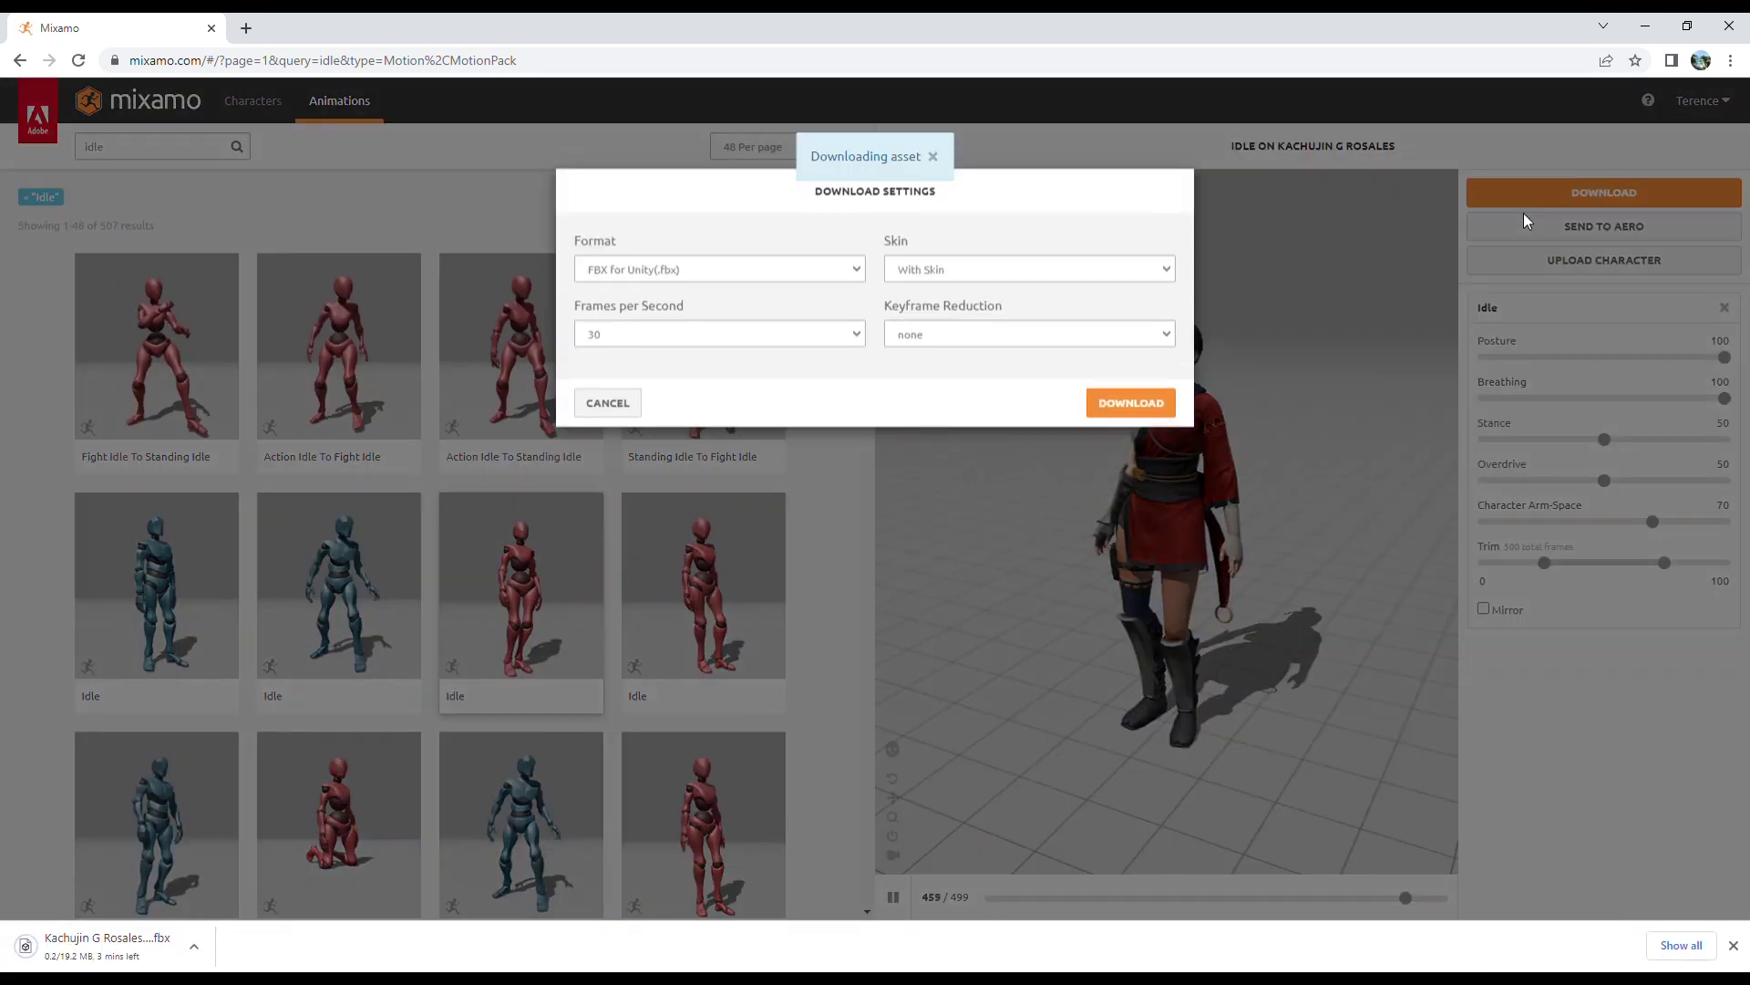
pyautogui.click(674, 269)
pyautogui.click(638, 349)
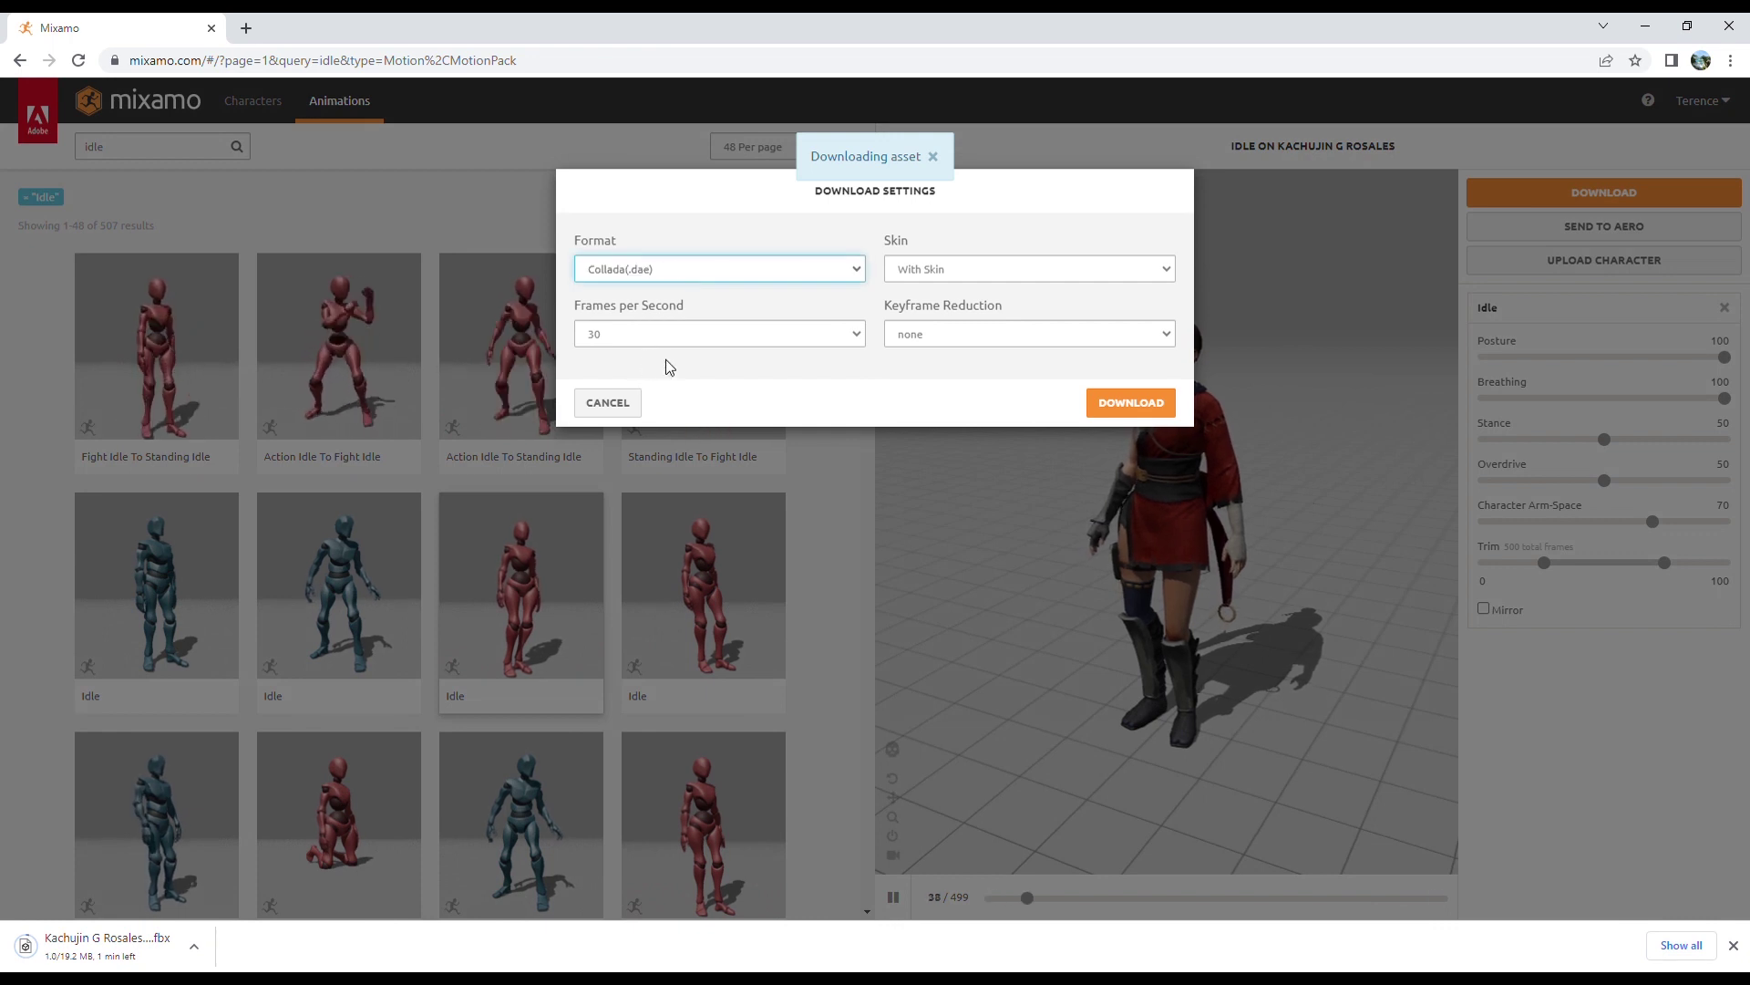
pyautogui.click(1119, 400)
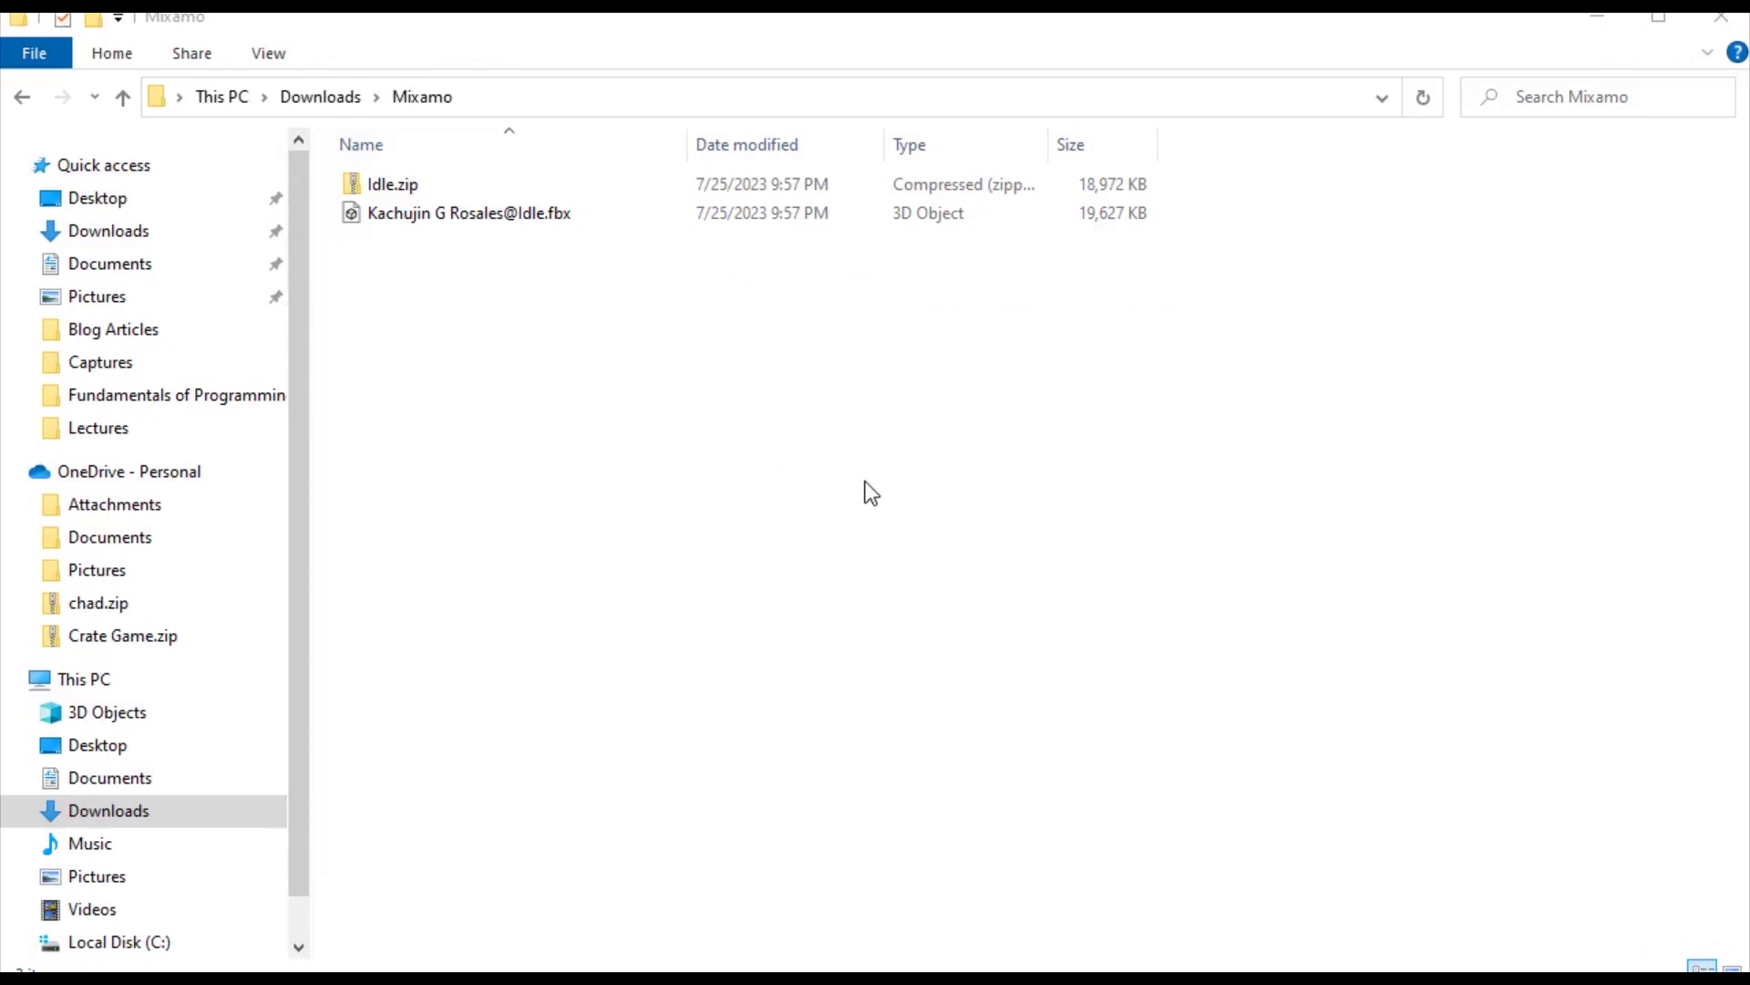
# In File Explorer, extract Idle.zip from the Mixamo downloads folder into an Idle subfolder
pyautogui.click(467, 217)
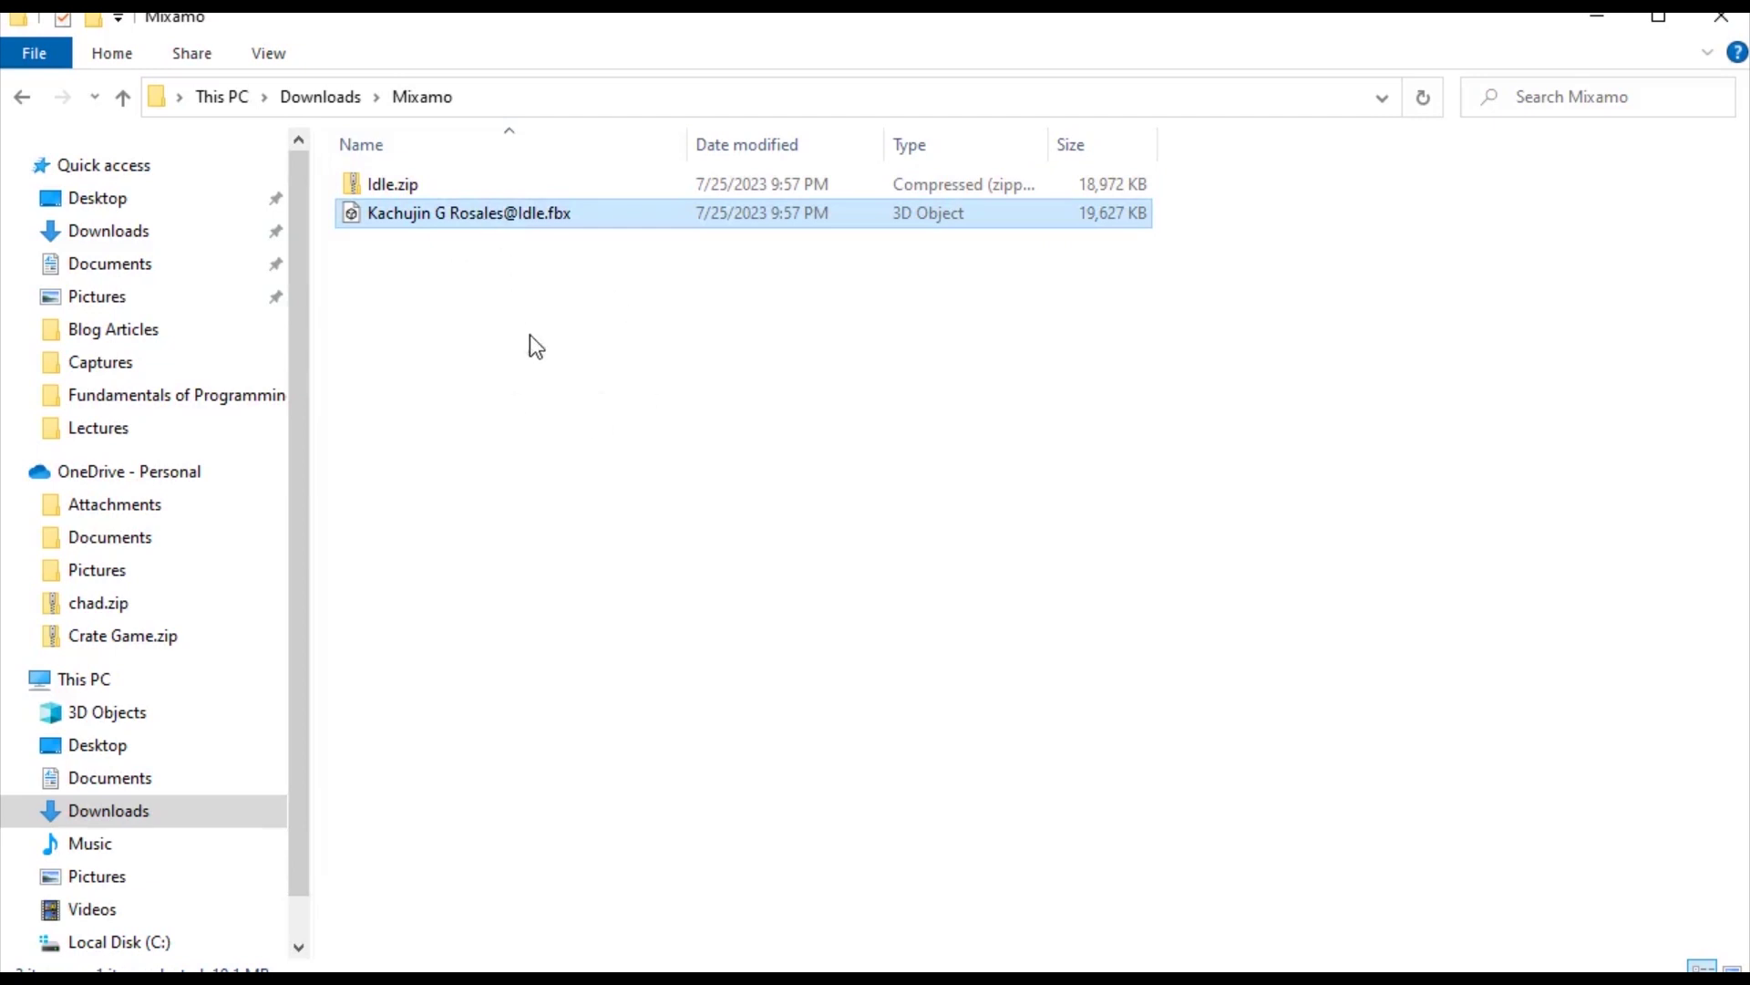
pyautogui.click(390, 187)
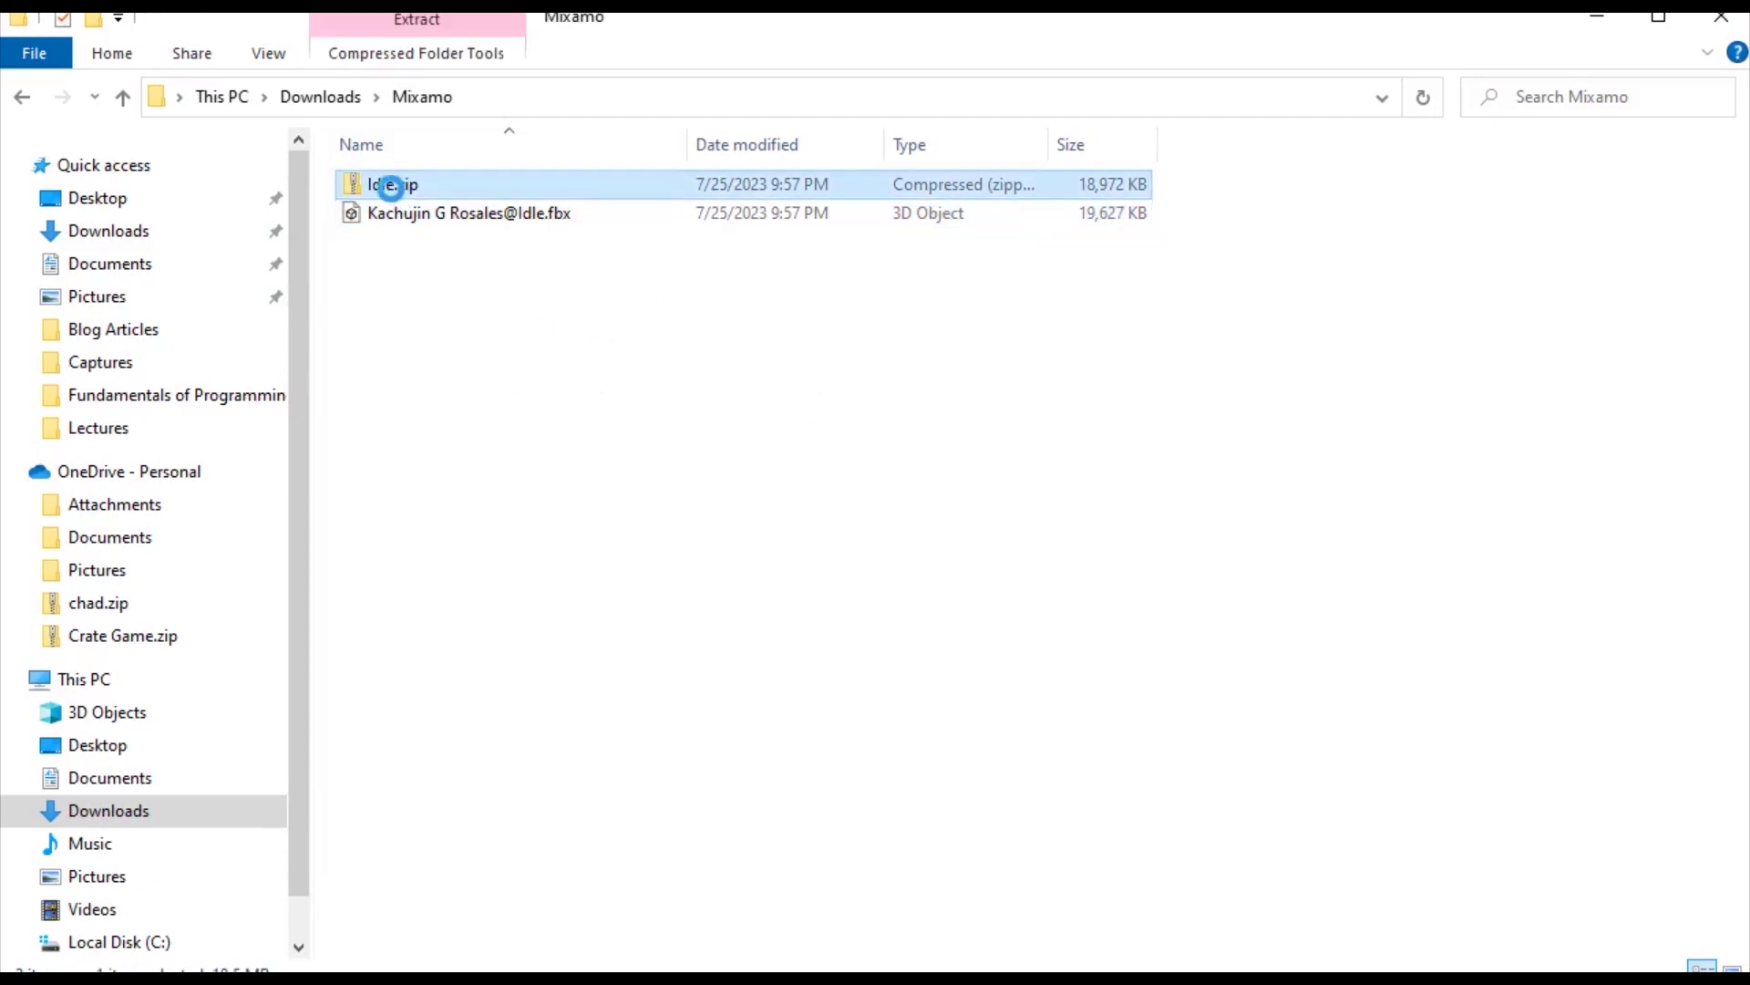
pyautogui.rightClick(390, 187)
pyautogui.click(527, 336)
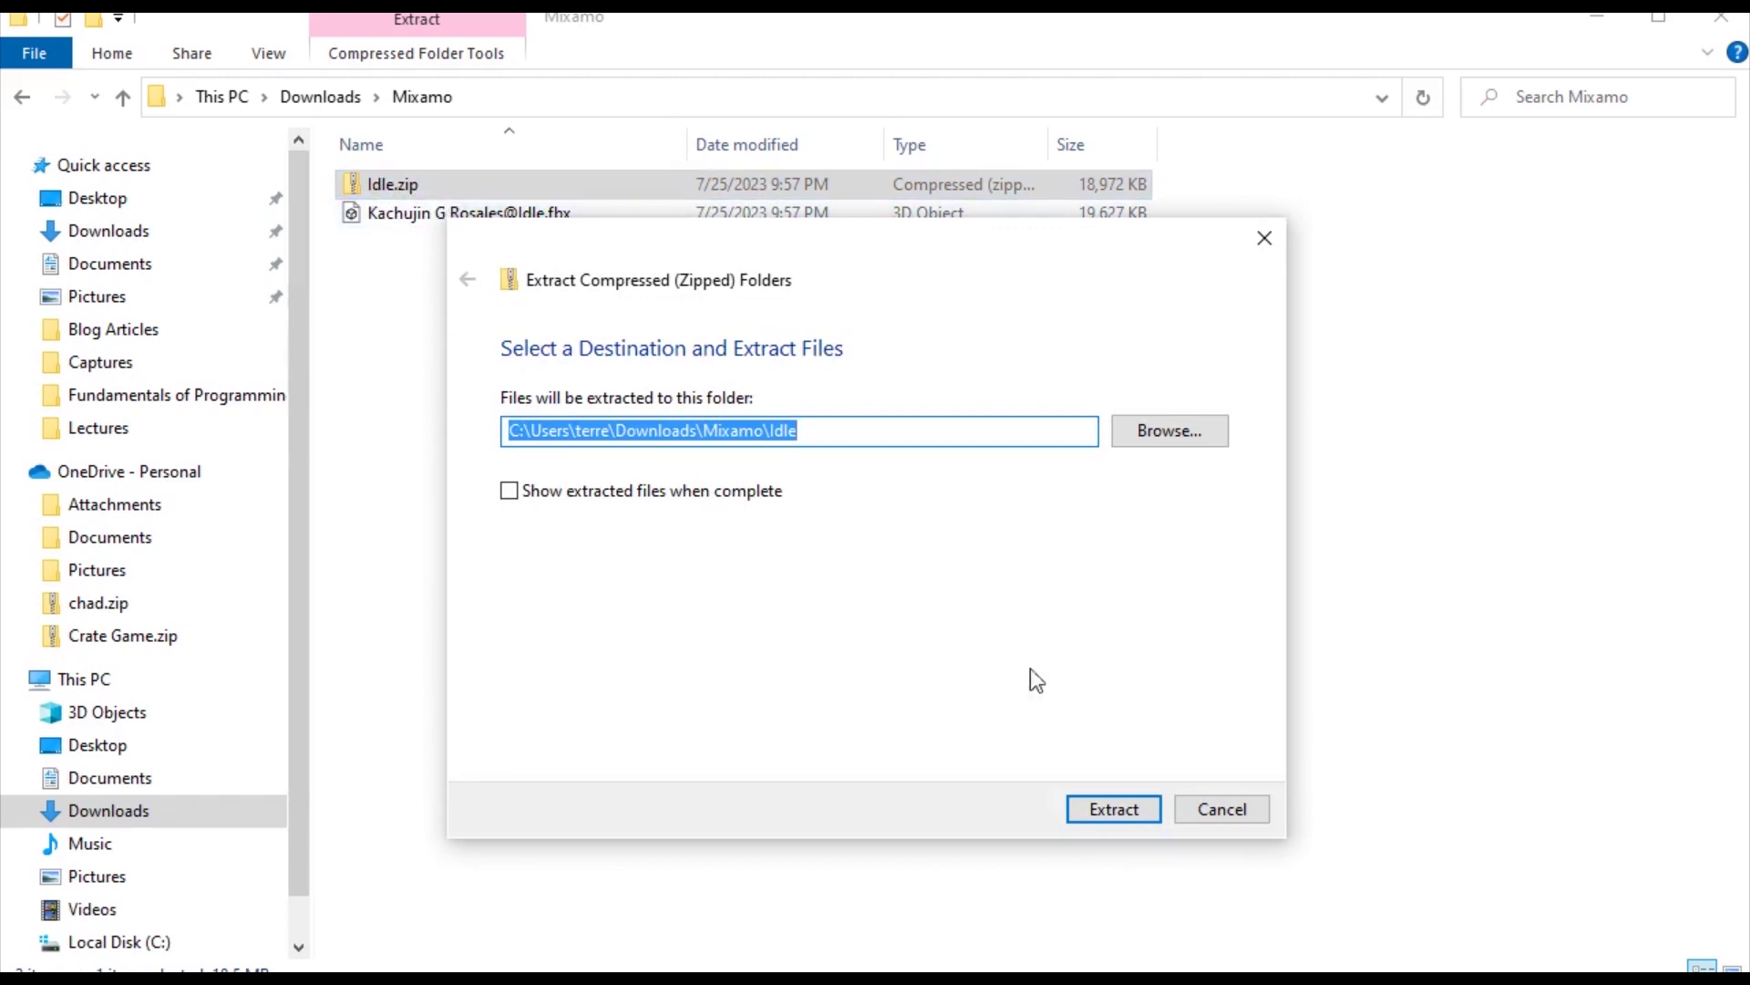
pyautogui.click(1114, 808)
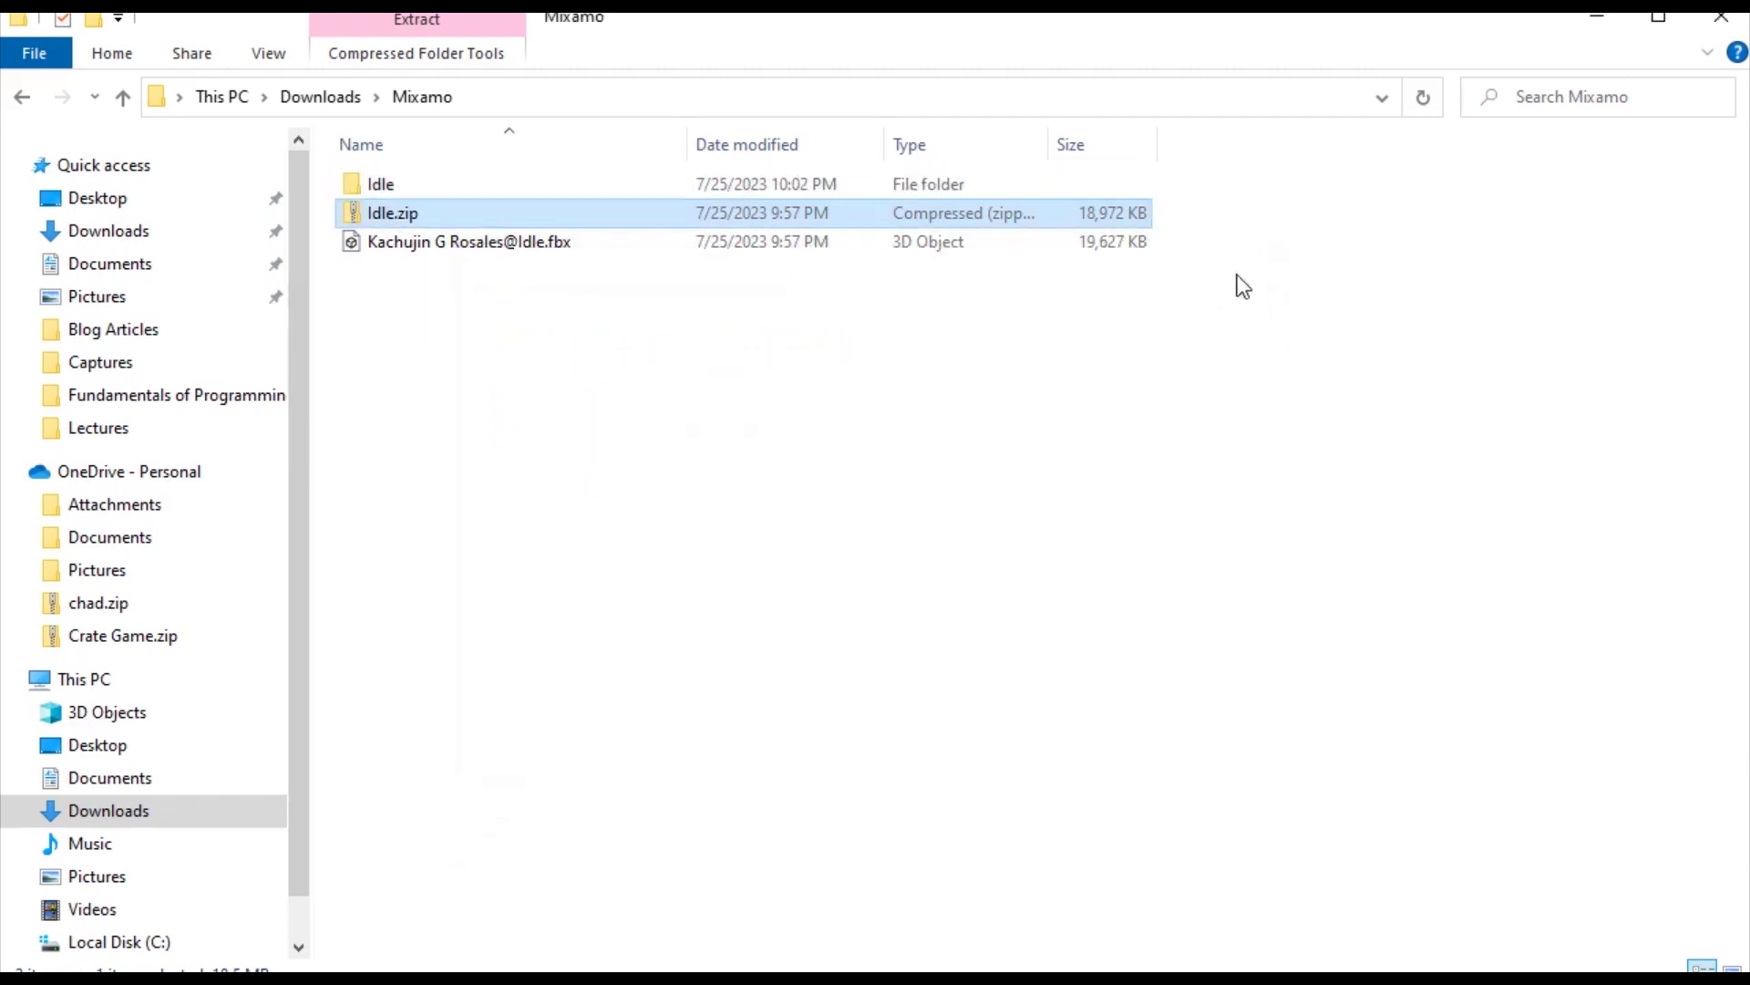
# Examine the extracted Idle folder with its Idle.dae file and textures subfolder, plus the FBX file in the Mixamo folder
pyautogui.doubleClick(369, 183)
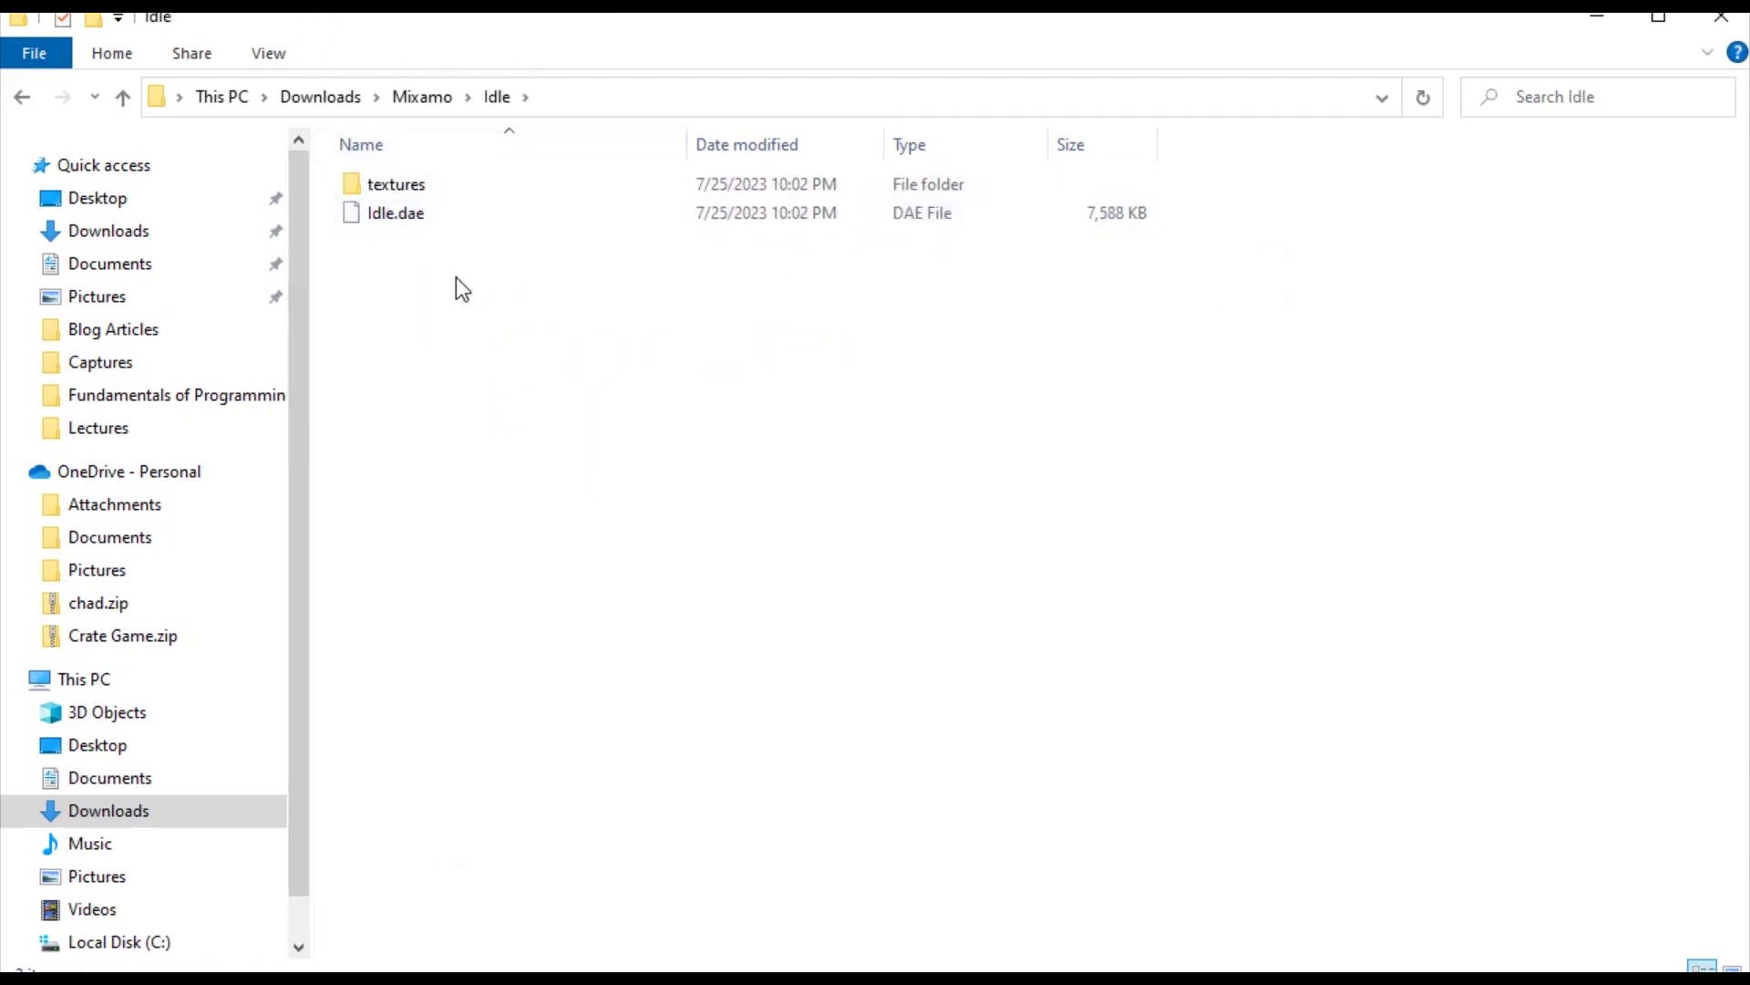
pyautogui.click(402, 218)
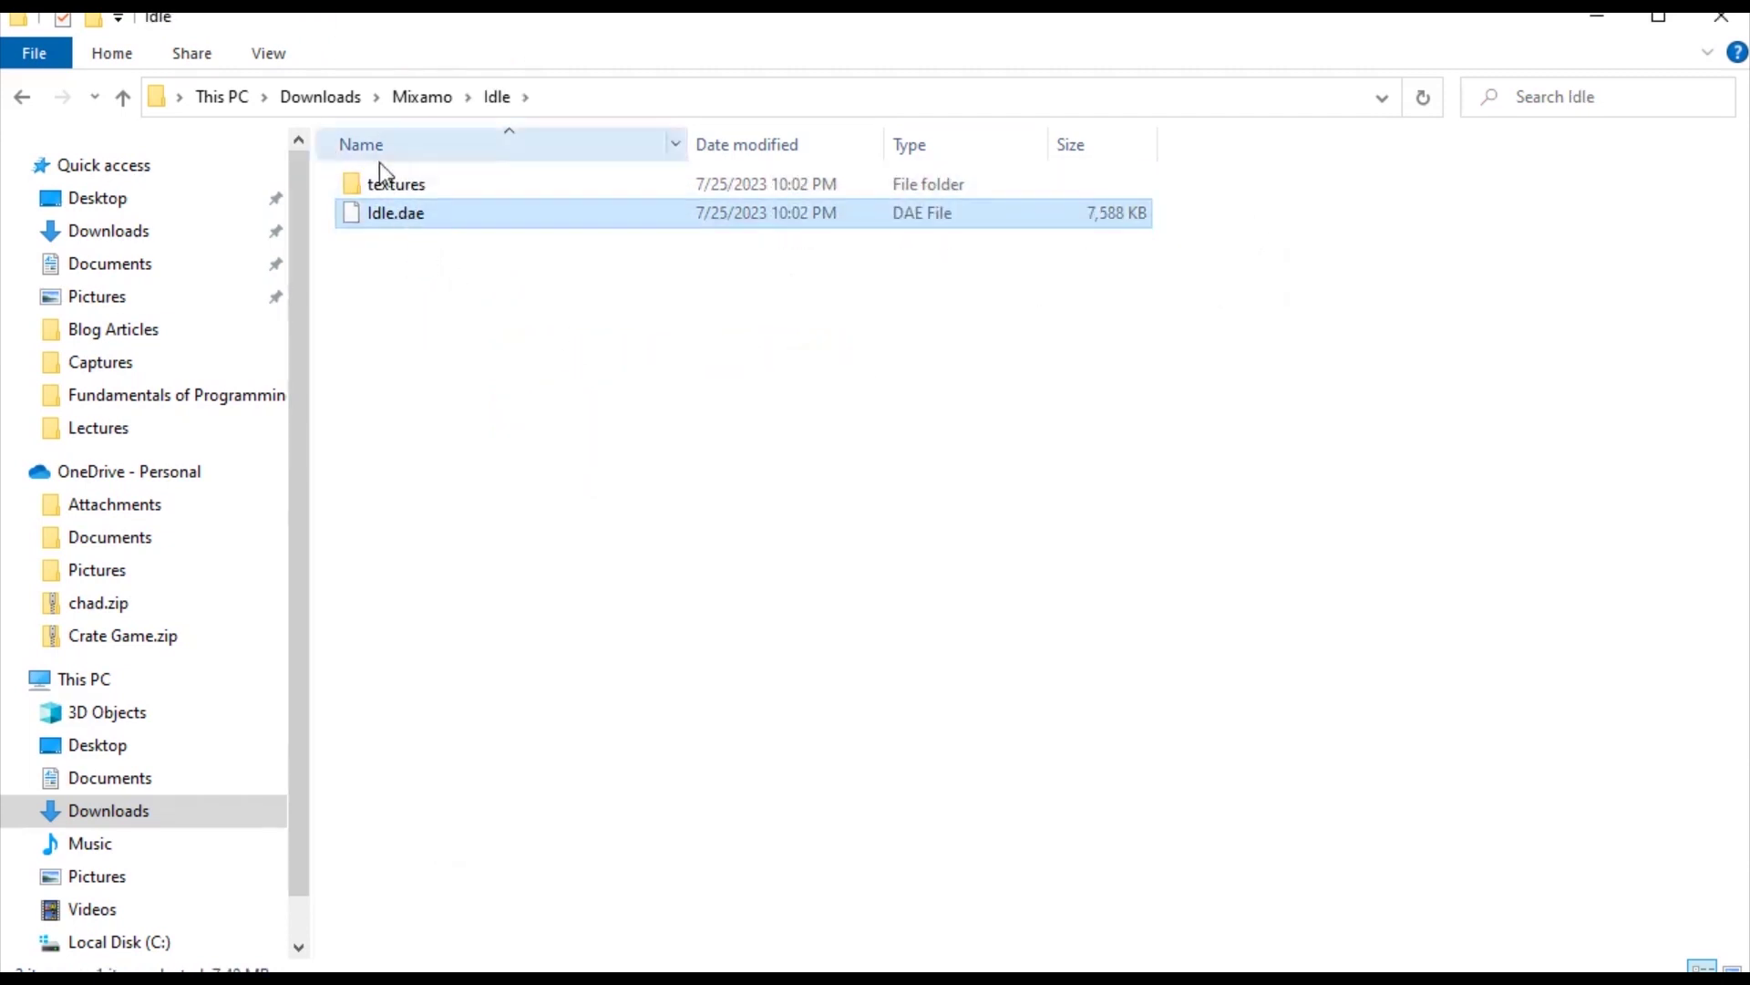
pyautogui.click(381, 184)
pyautogui.doubleClick(381, 184)
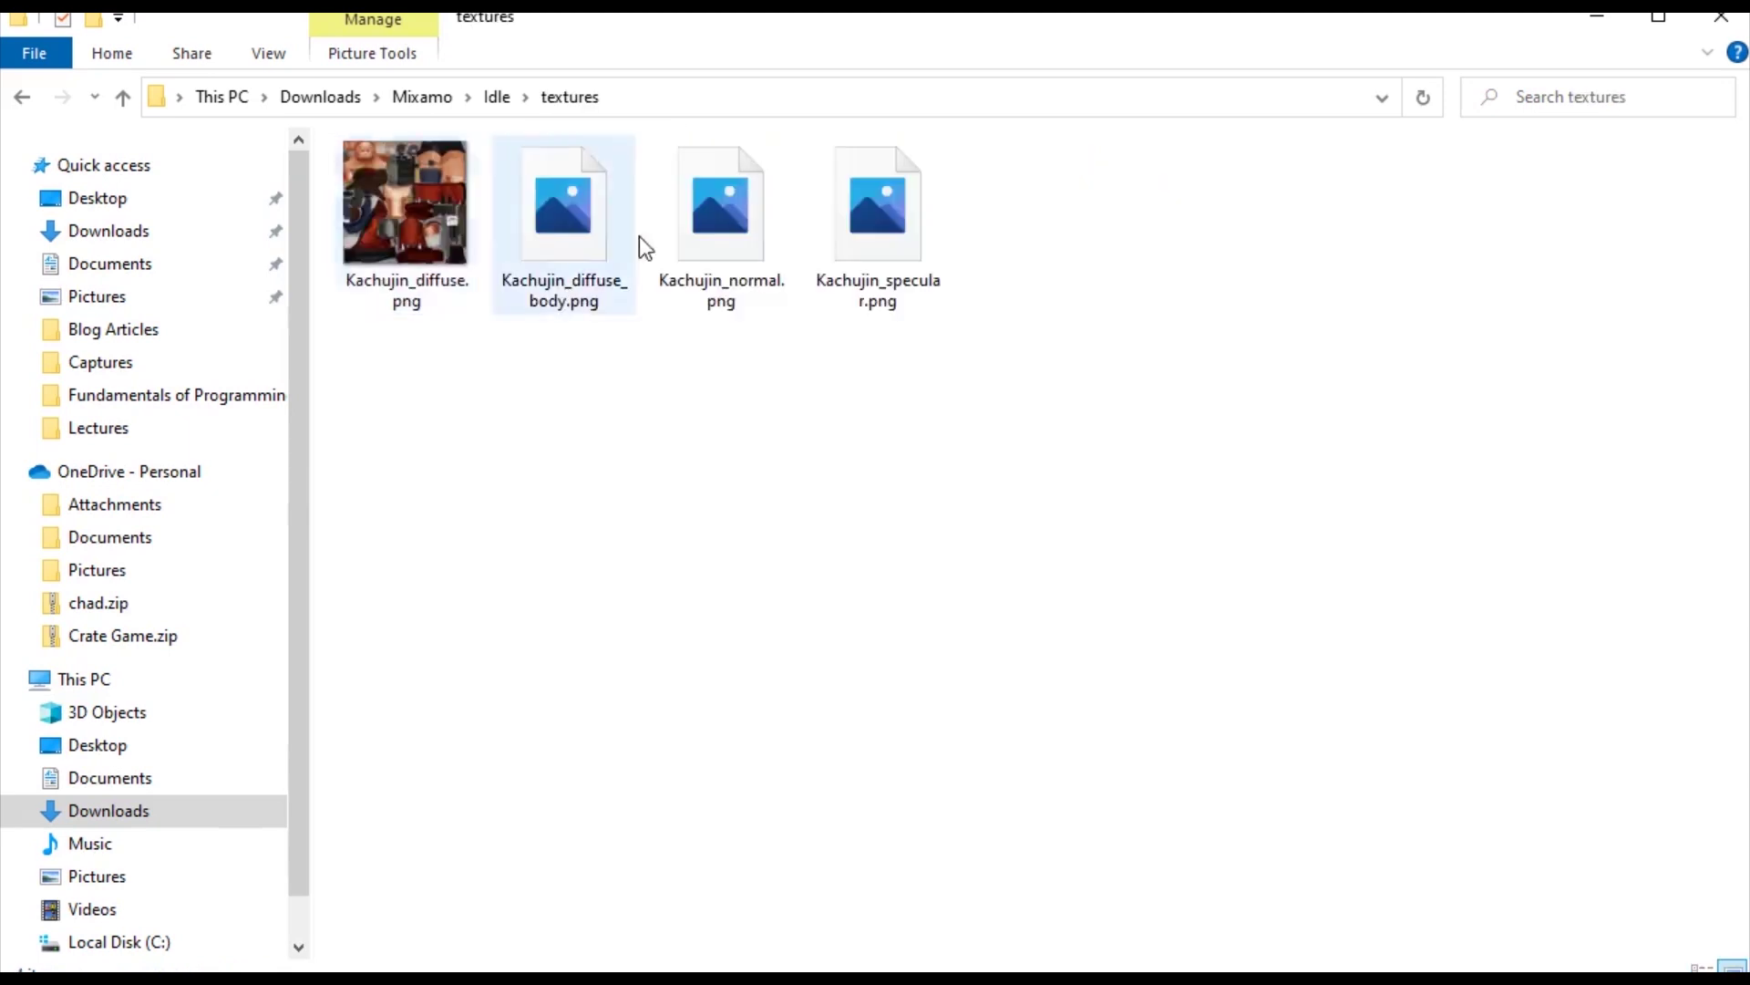
pyautogui.click(499, 96)
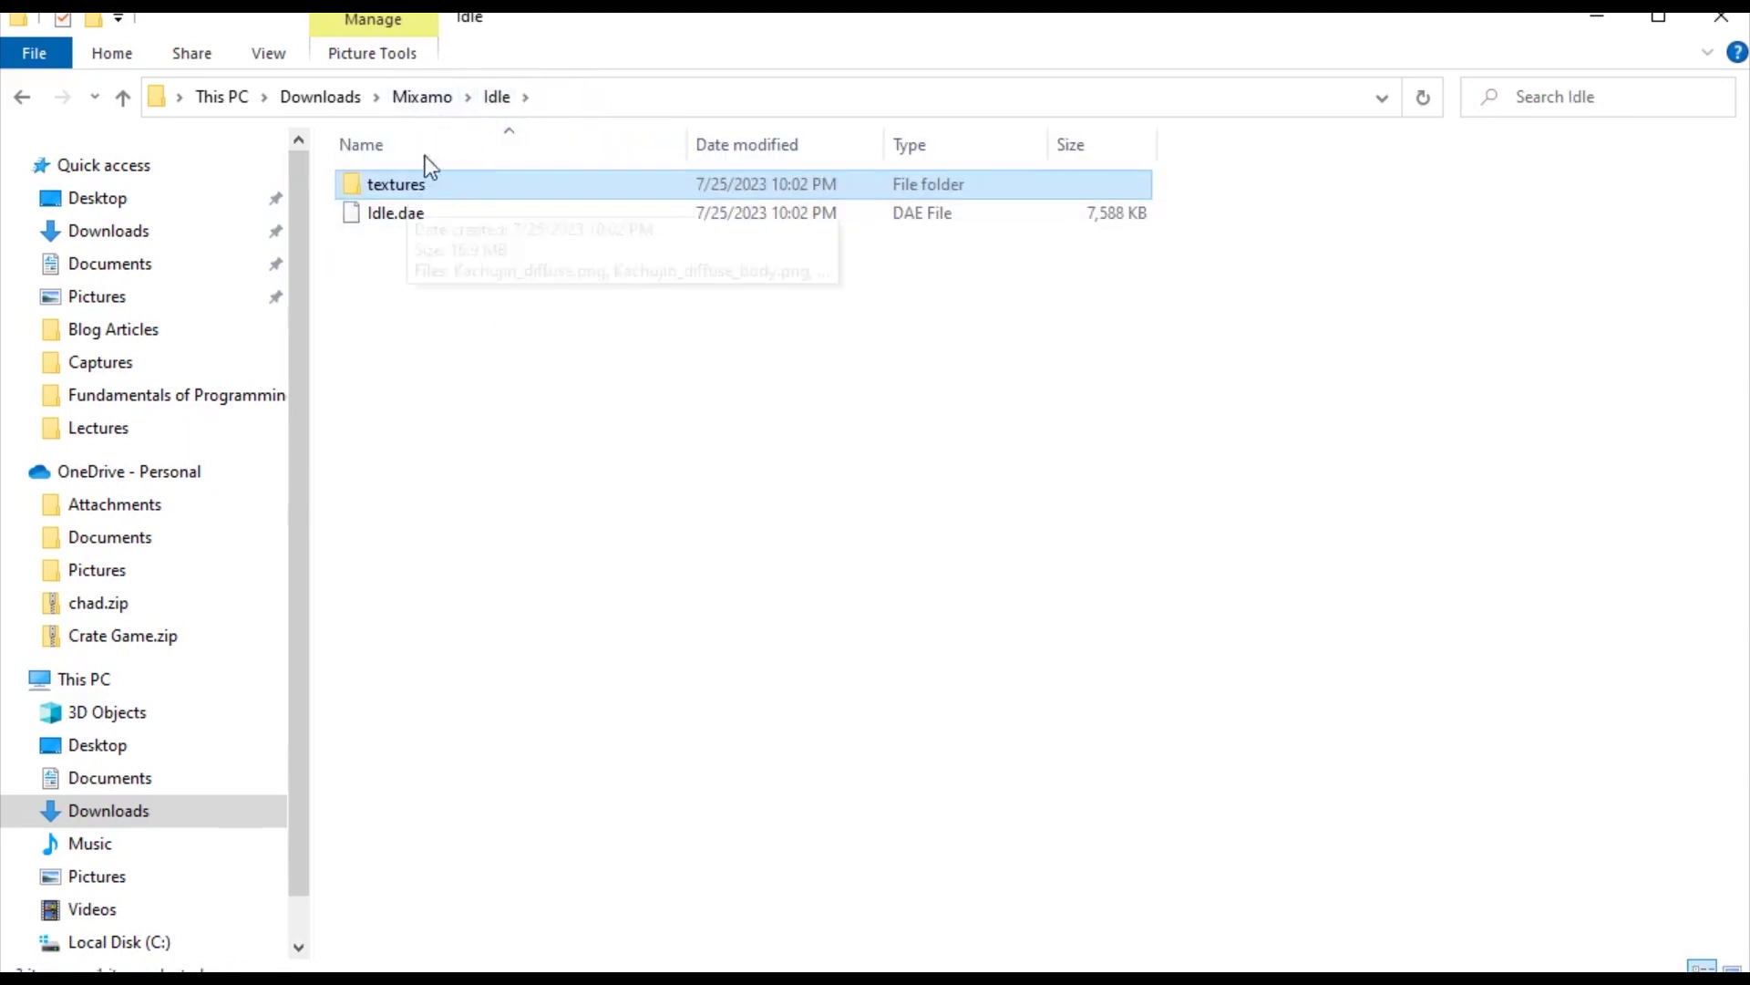
pyautogui.click(421, 96)
pyautogui.click(421, 245)
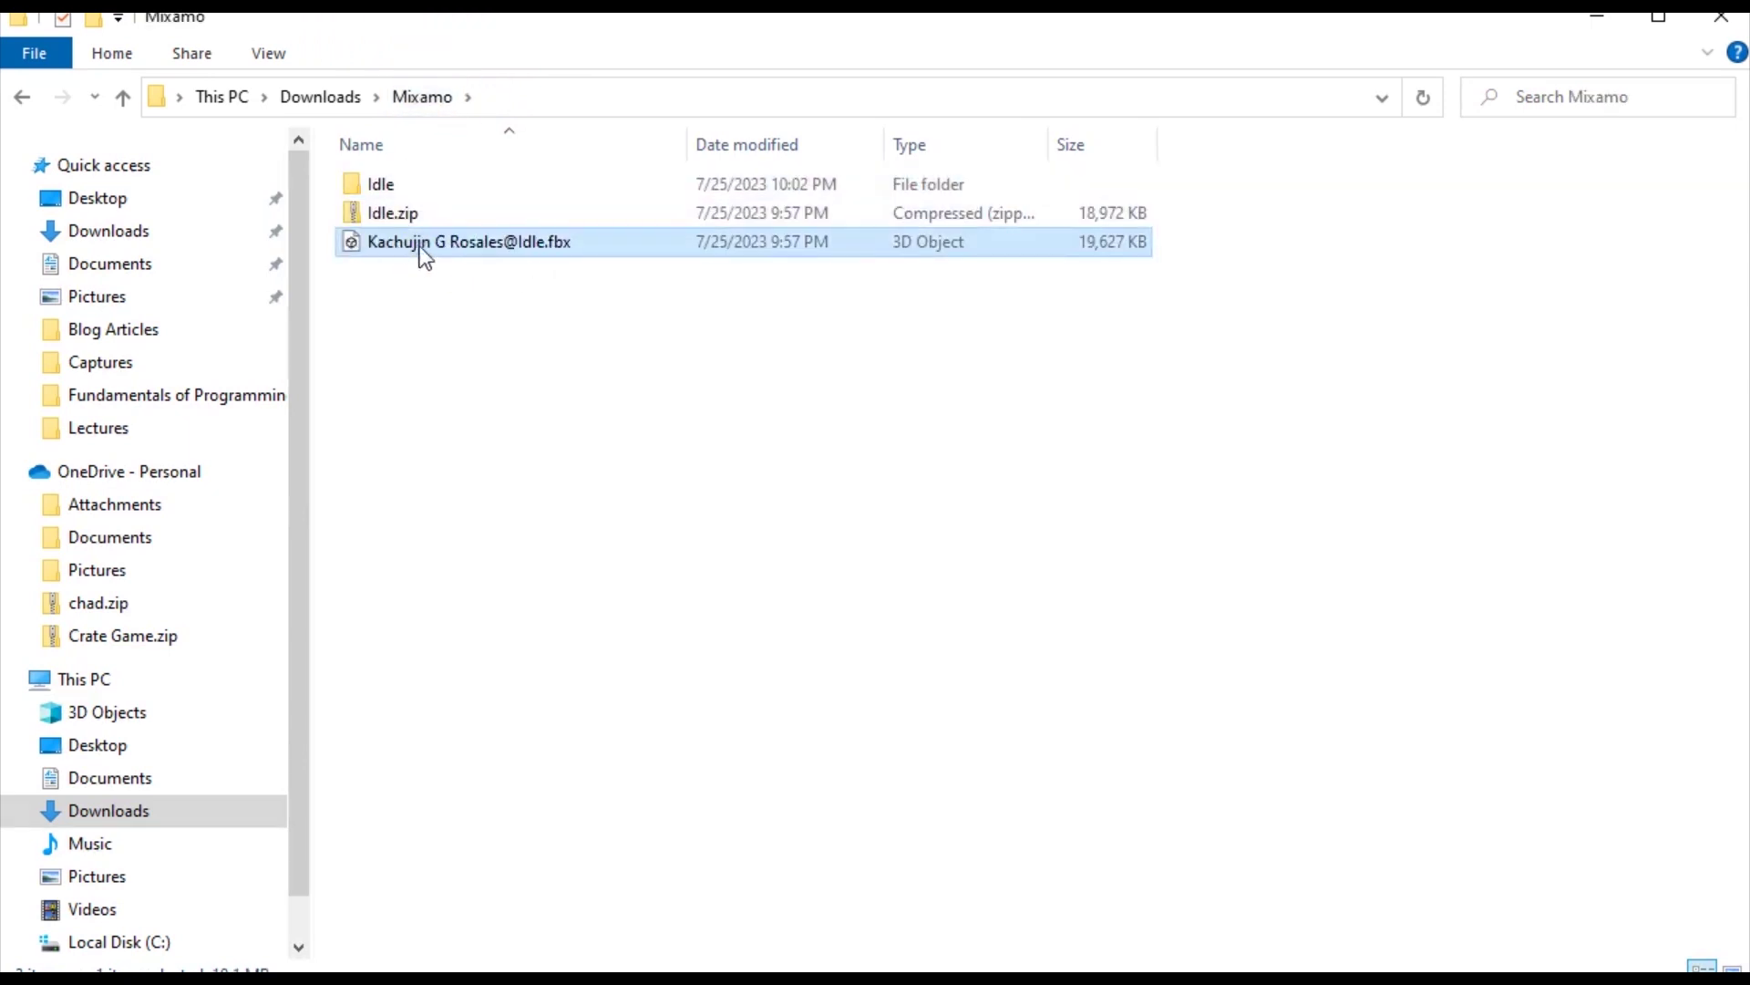
pyautogui.doubleClick(395, 183)
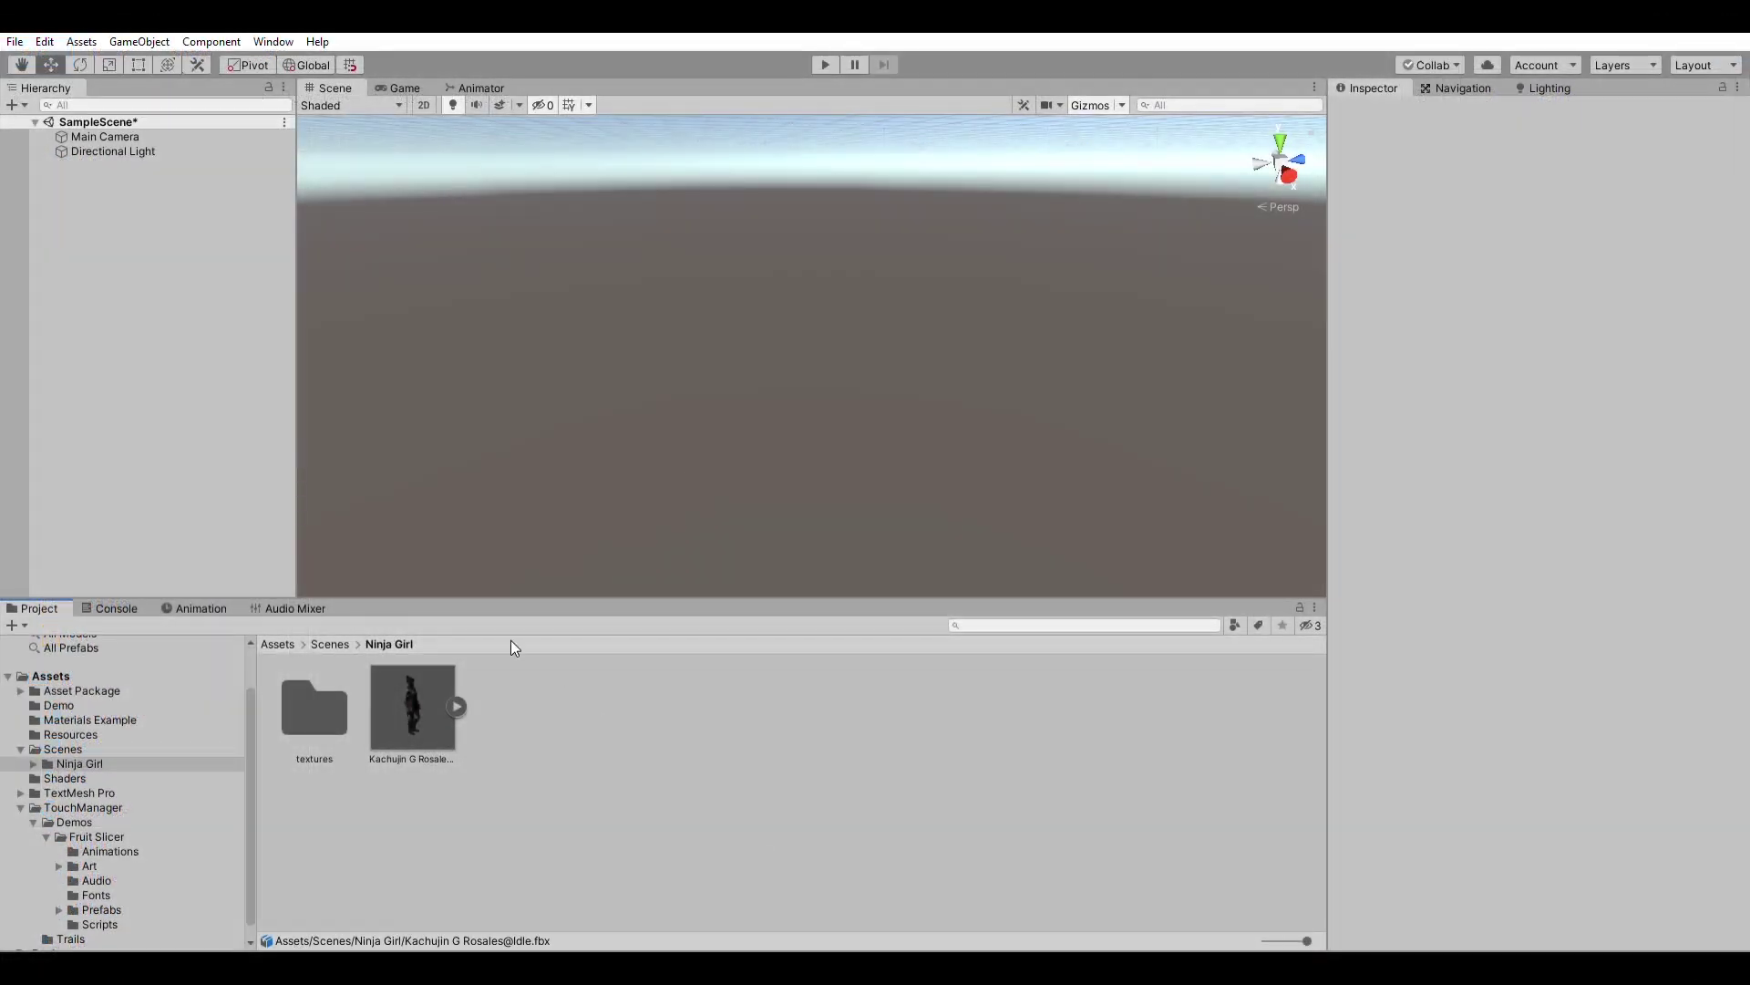
# In Unity, examine the textures folder and the Kachujin FBX model's import settings and preview in the Ninja Girl folder
pyautogui.click(419, 703)
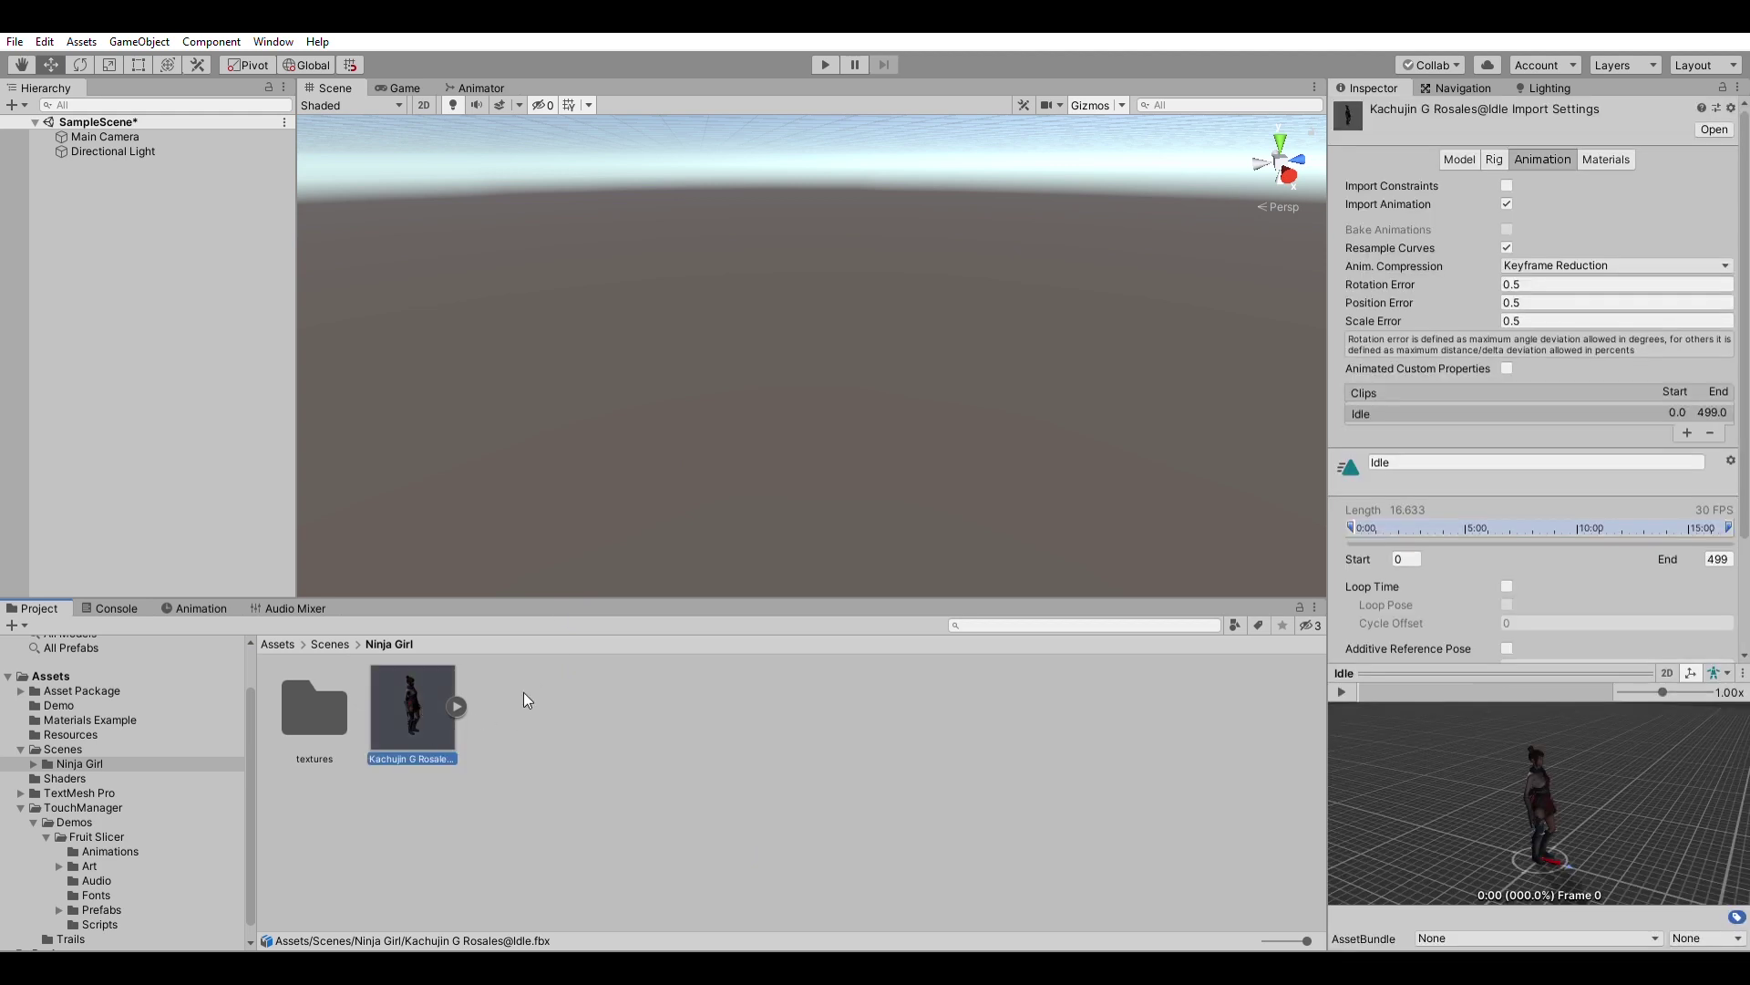
pyautogui.click(321, 703)
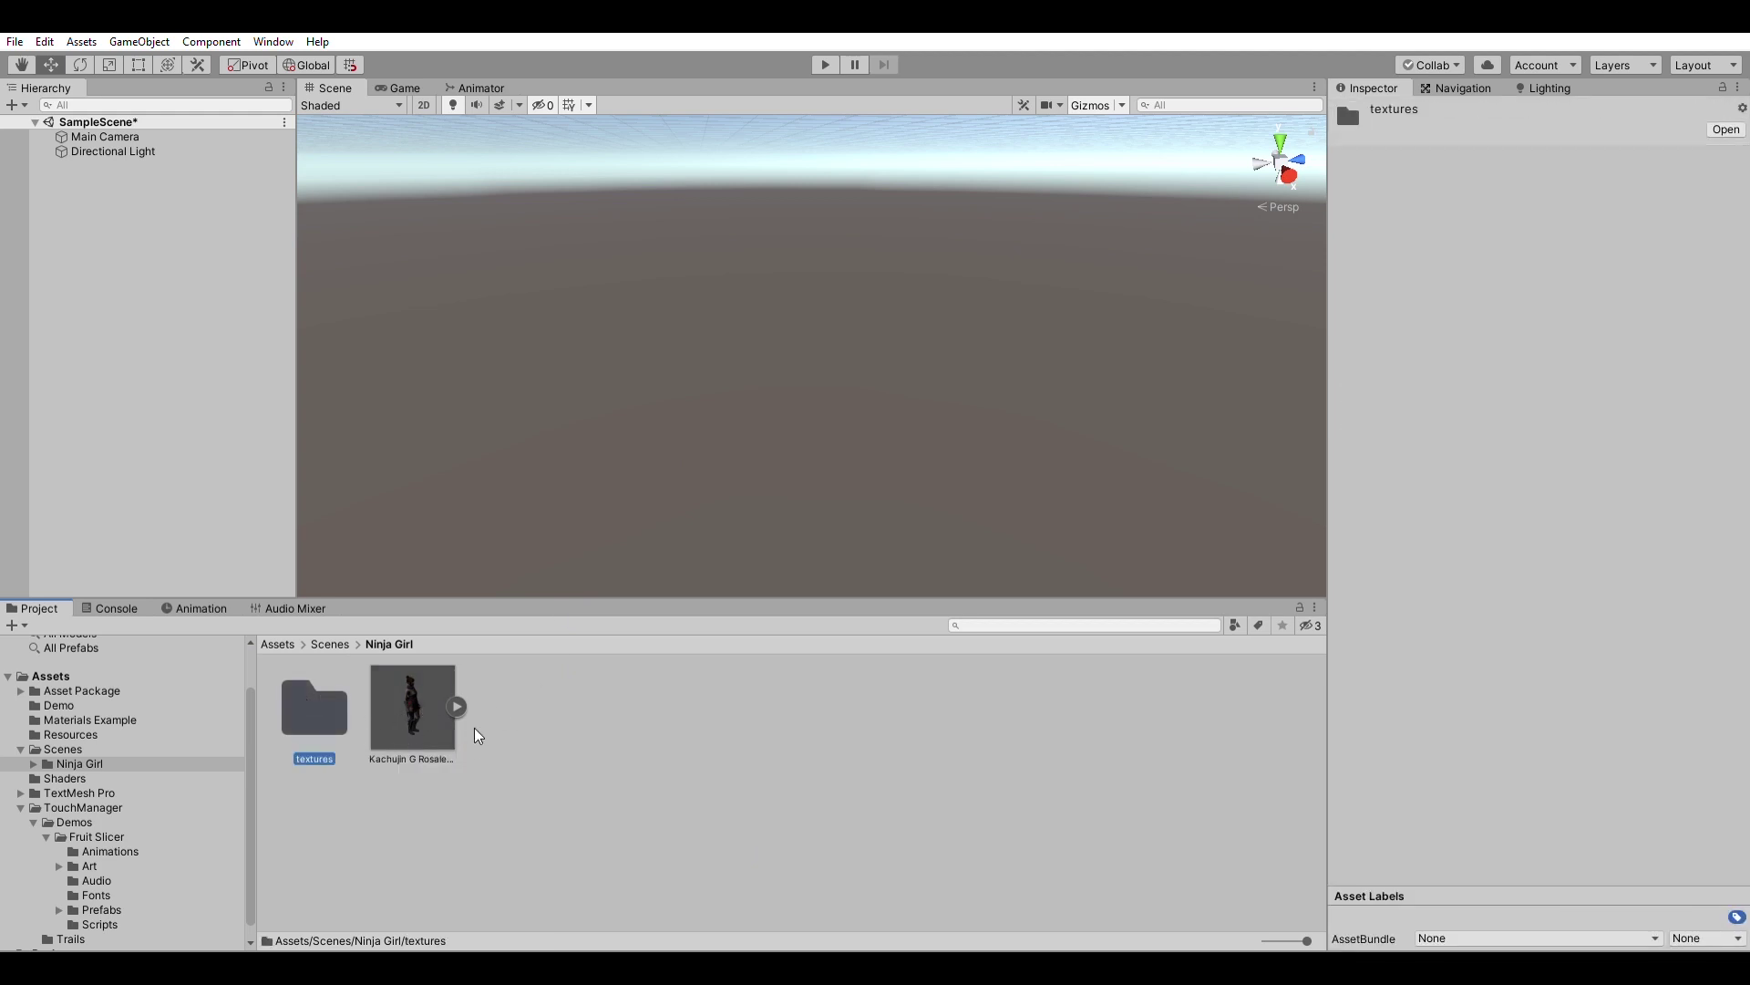
pyautogui.click(422, 693)
pyautogui.click(333, 698)
pyautogui.click(430, 706)
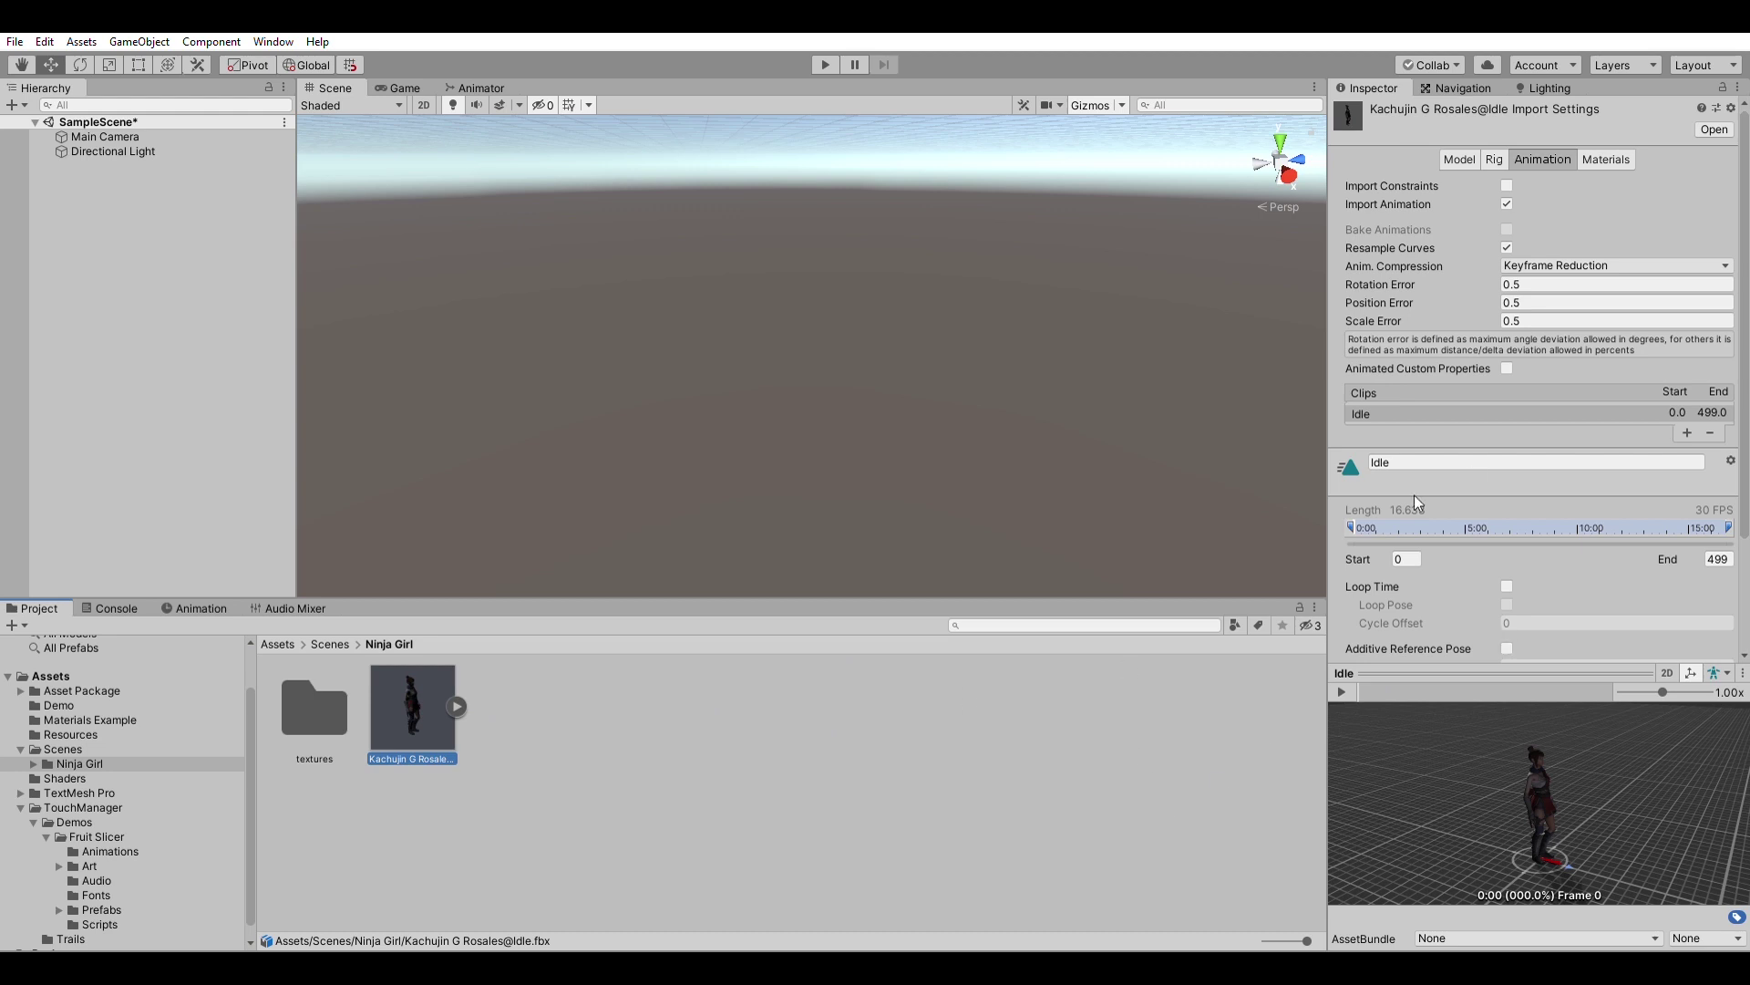
pyautogui.click(577, 807)
pyautogui.click(422, 704)
pyautogui.click(1512, 672)
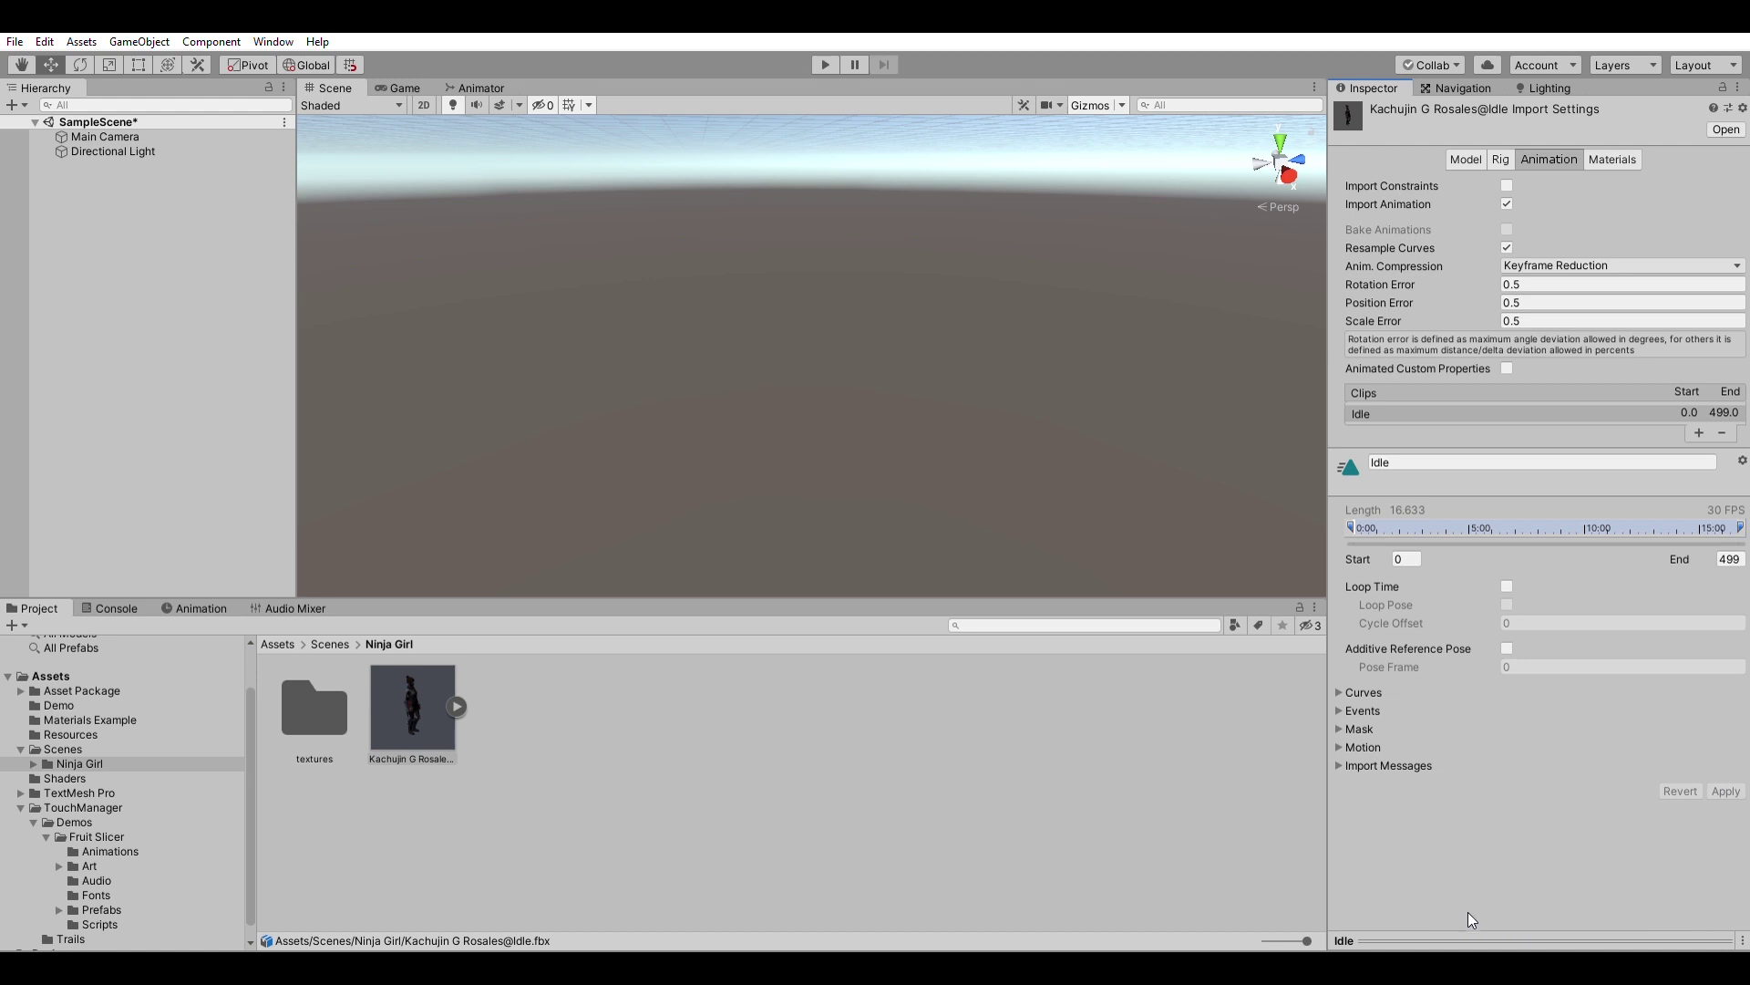
pyautogui.moveTo(1522, 925); pyautogui.dragTo(1529, 657)
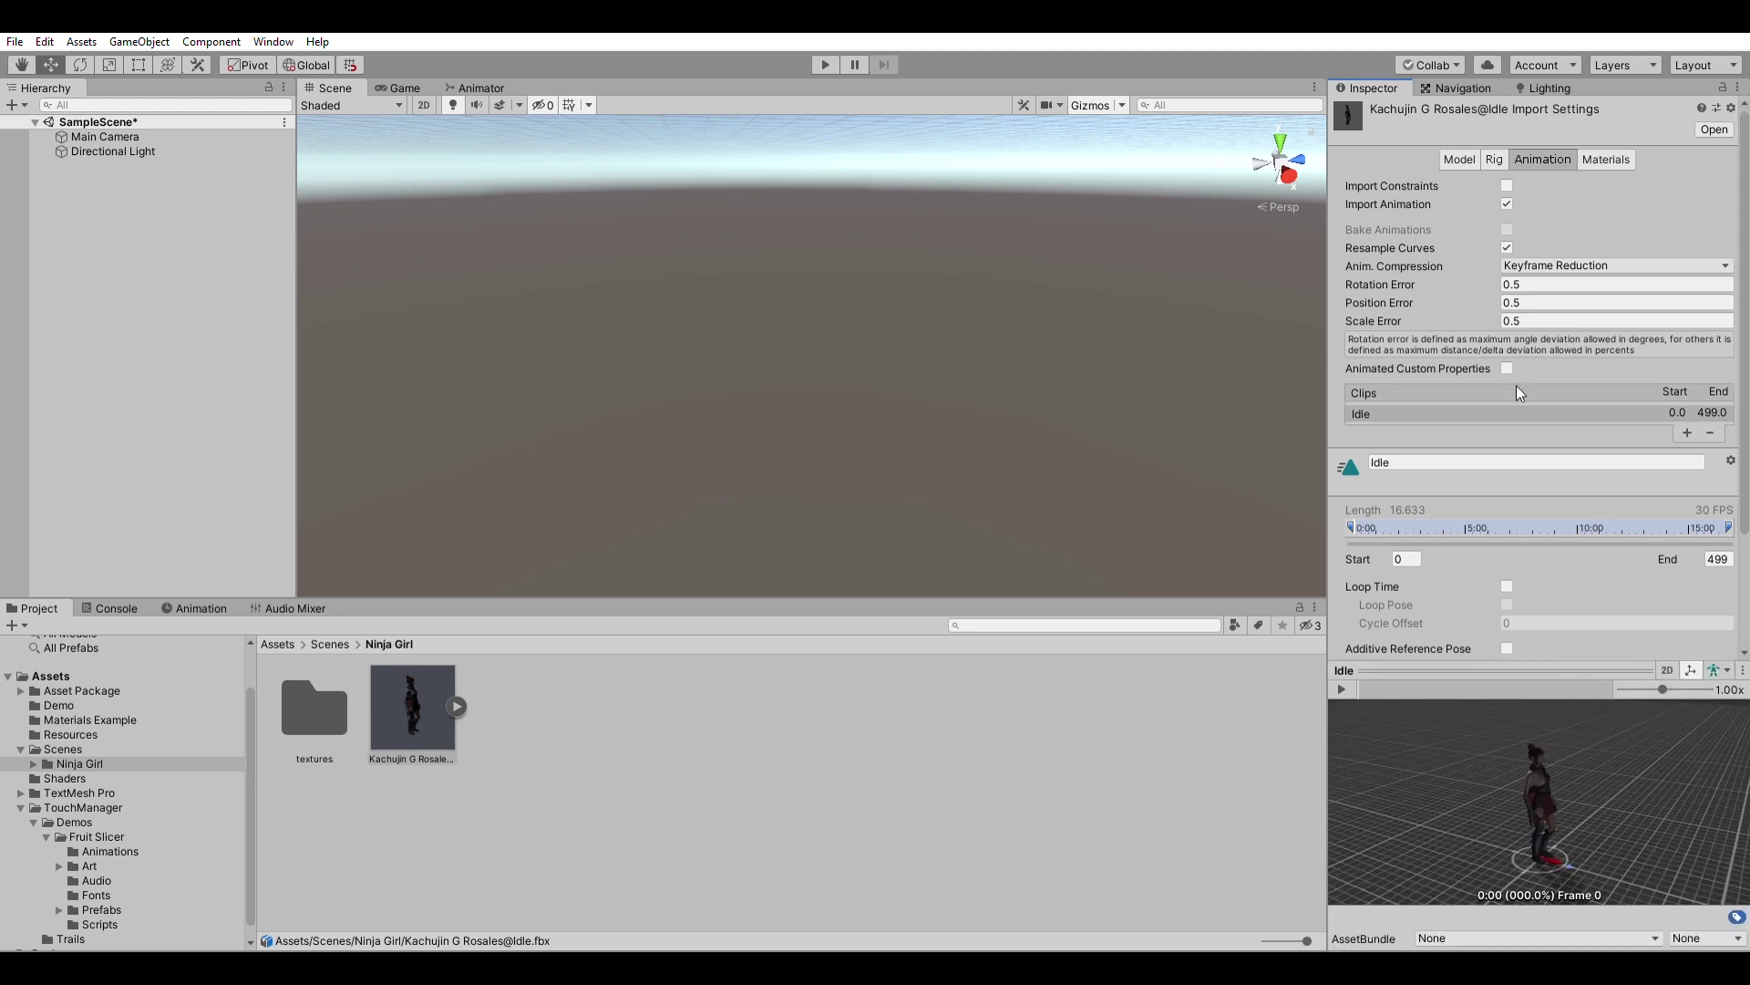
# Set the model's rig Animation Type to Humanoid, keeping the avatar definition as Create From This Model, and apply the import settings
pyautogui.click(1494, 160)
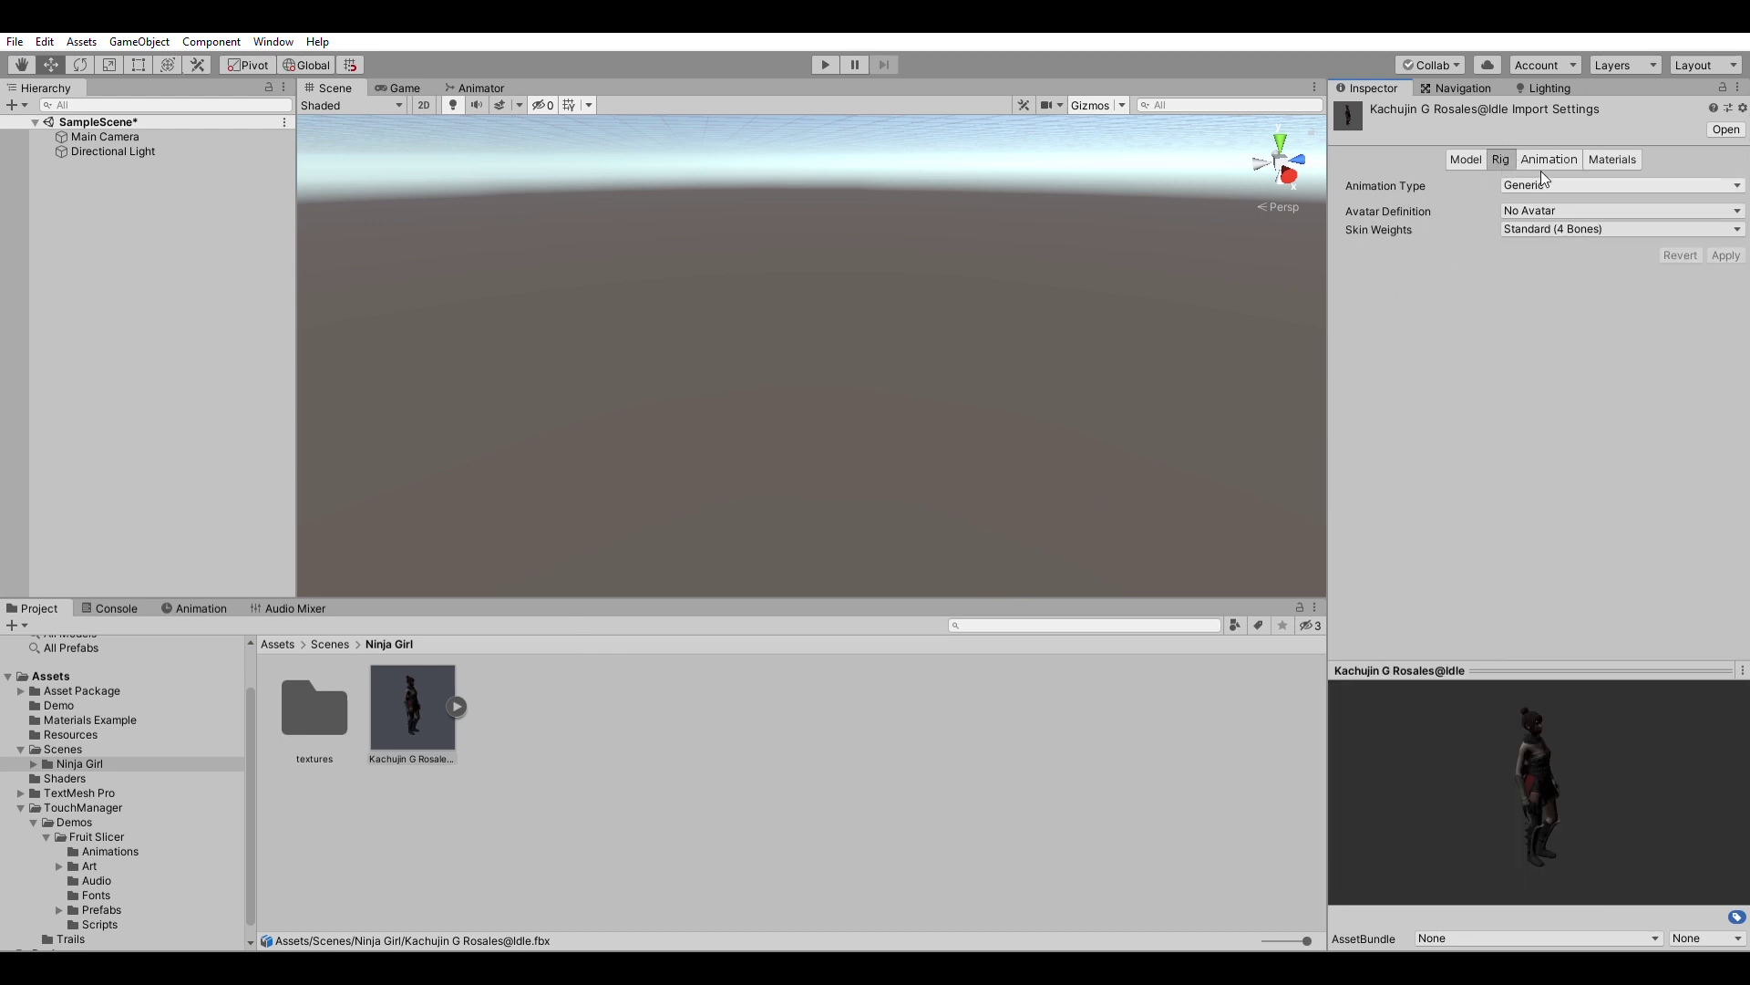
pyautogui.click(1534, 258)
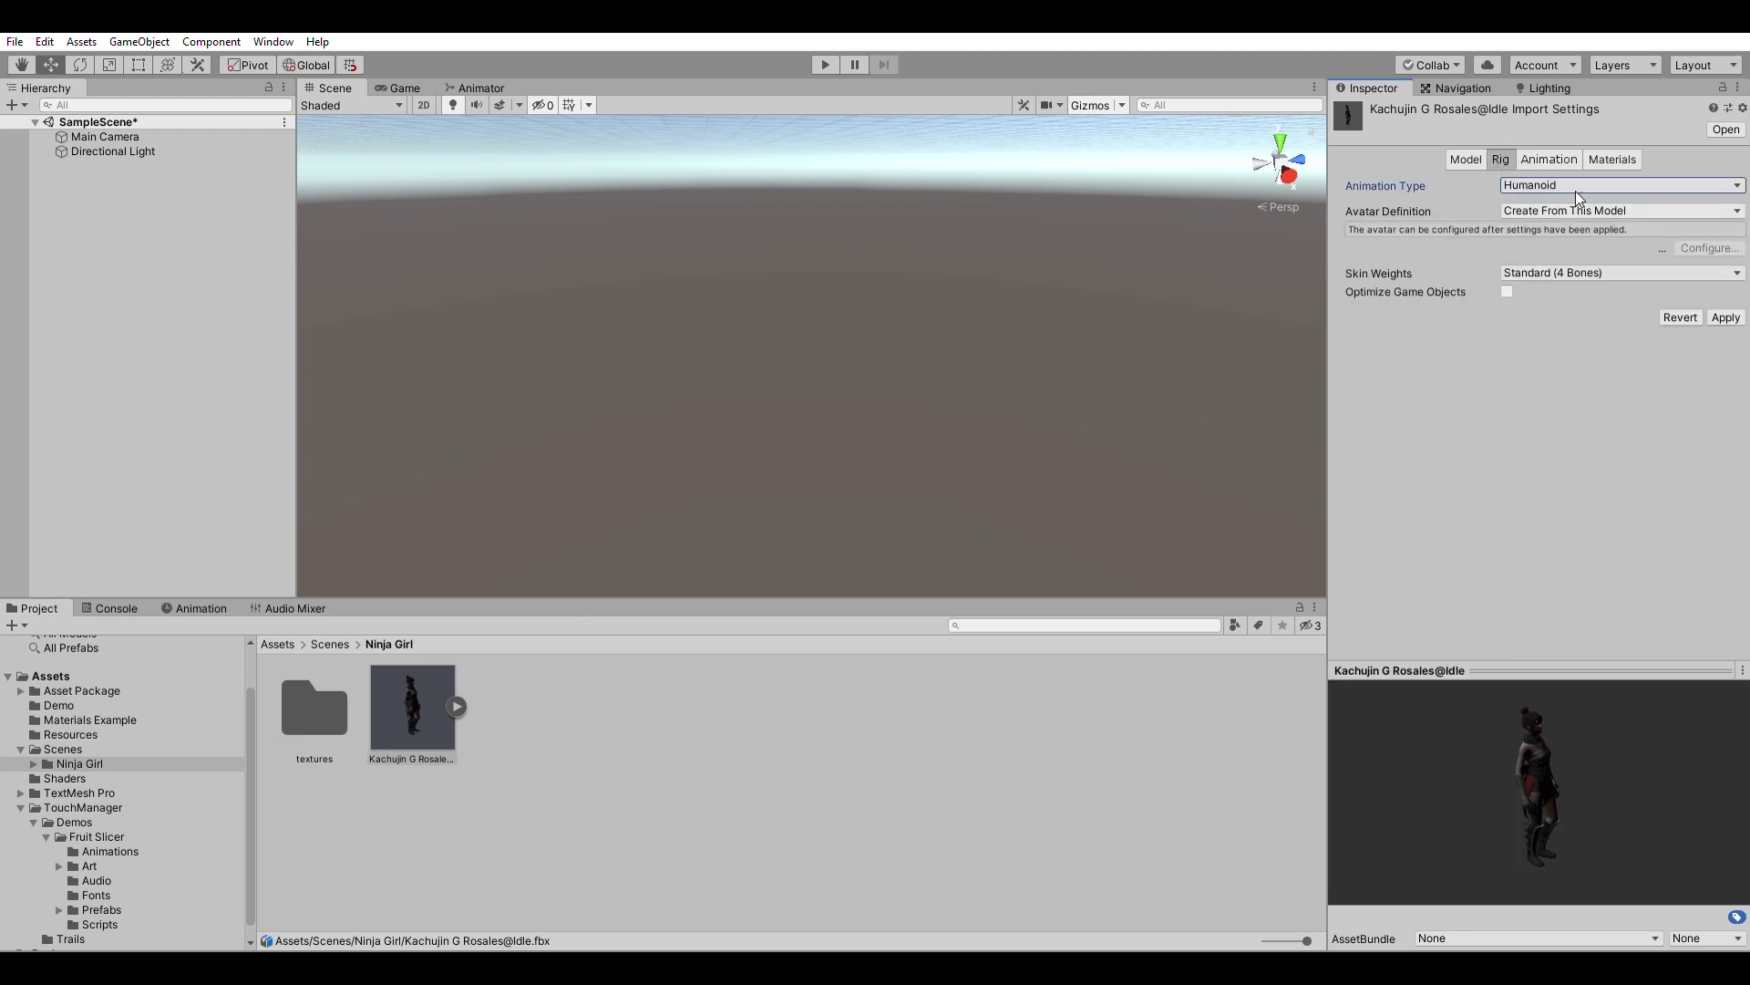
pyautogui.press('Tab')
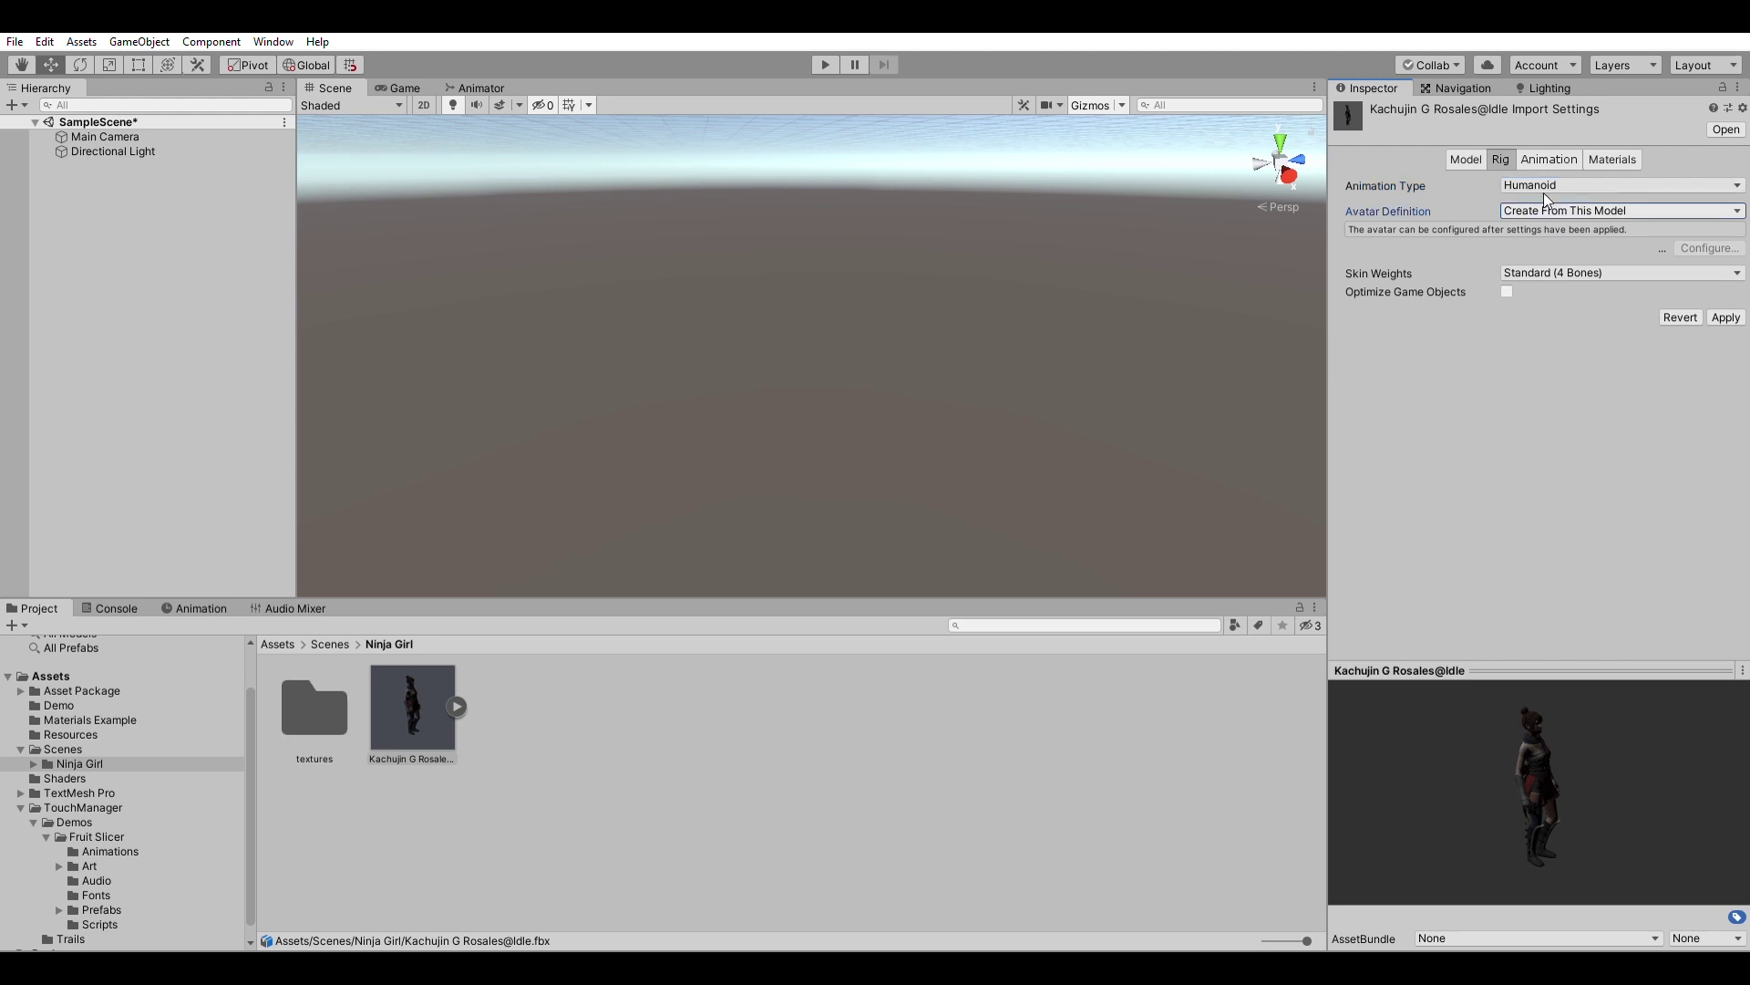
pyautogui.click(1716, 318)
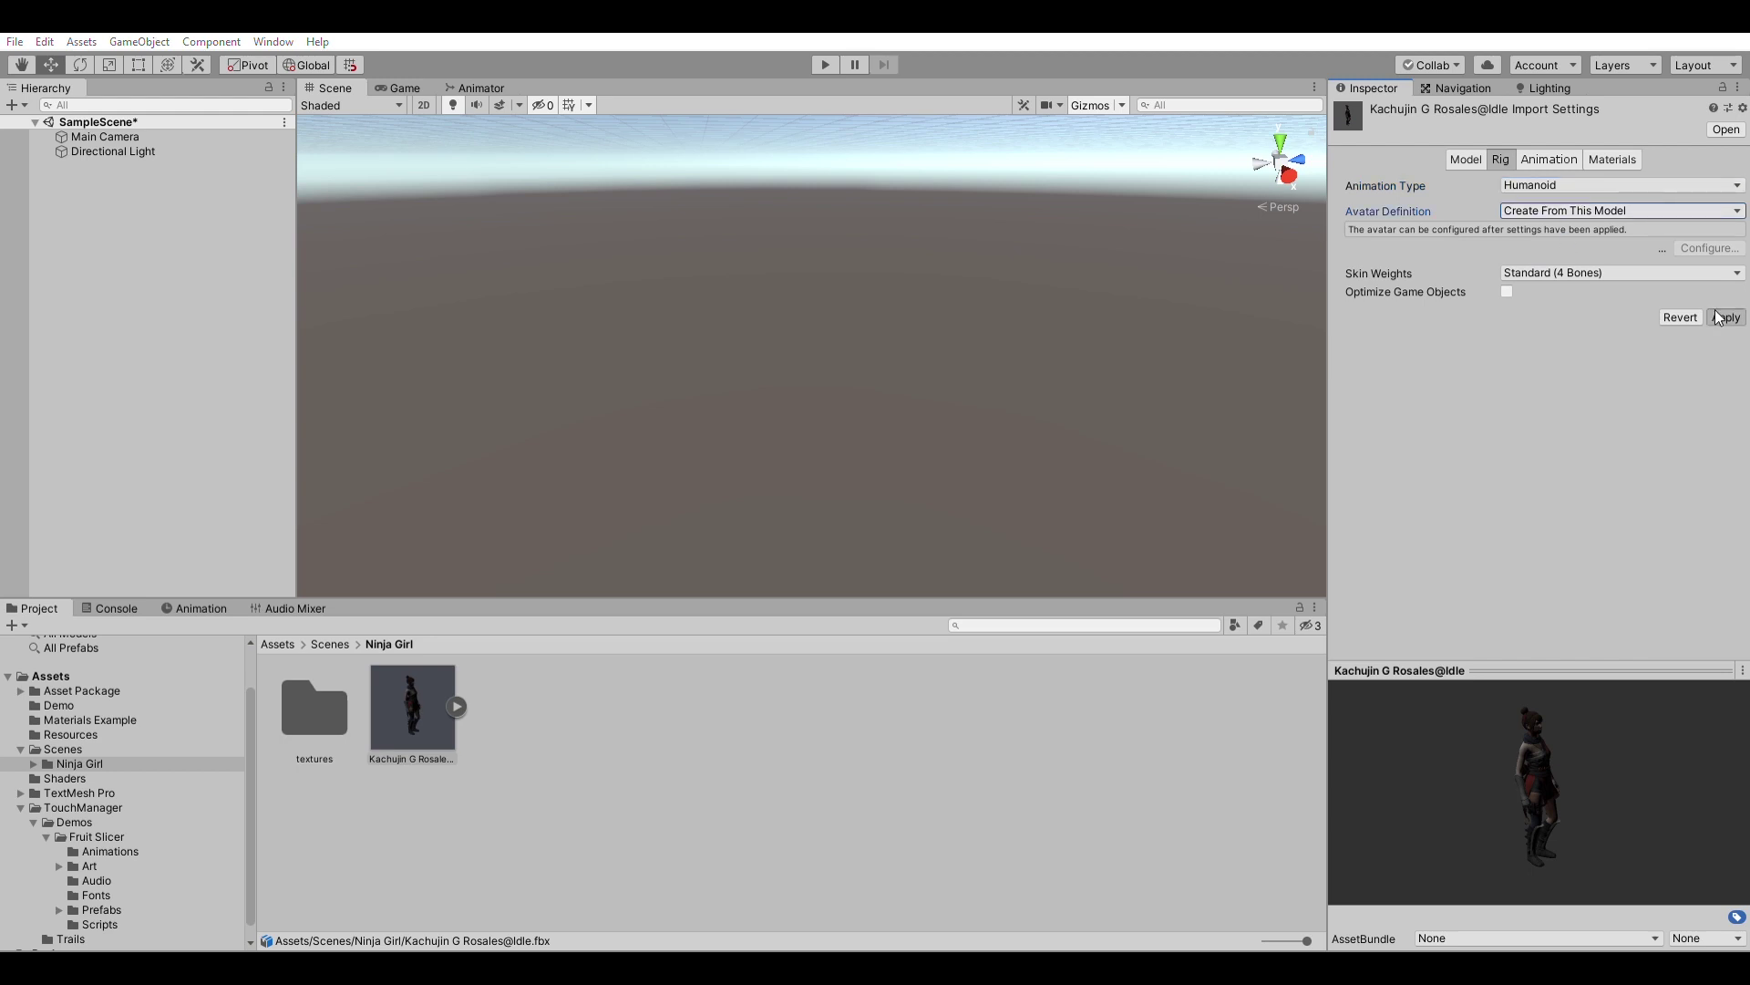
# Enable Loop Time for the model's Idle animation clip, preview the clip, and apply the import settings
pyautogui.click(1548, 159)
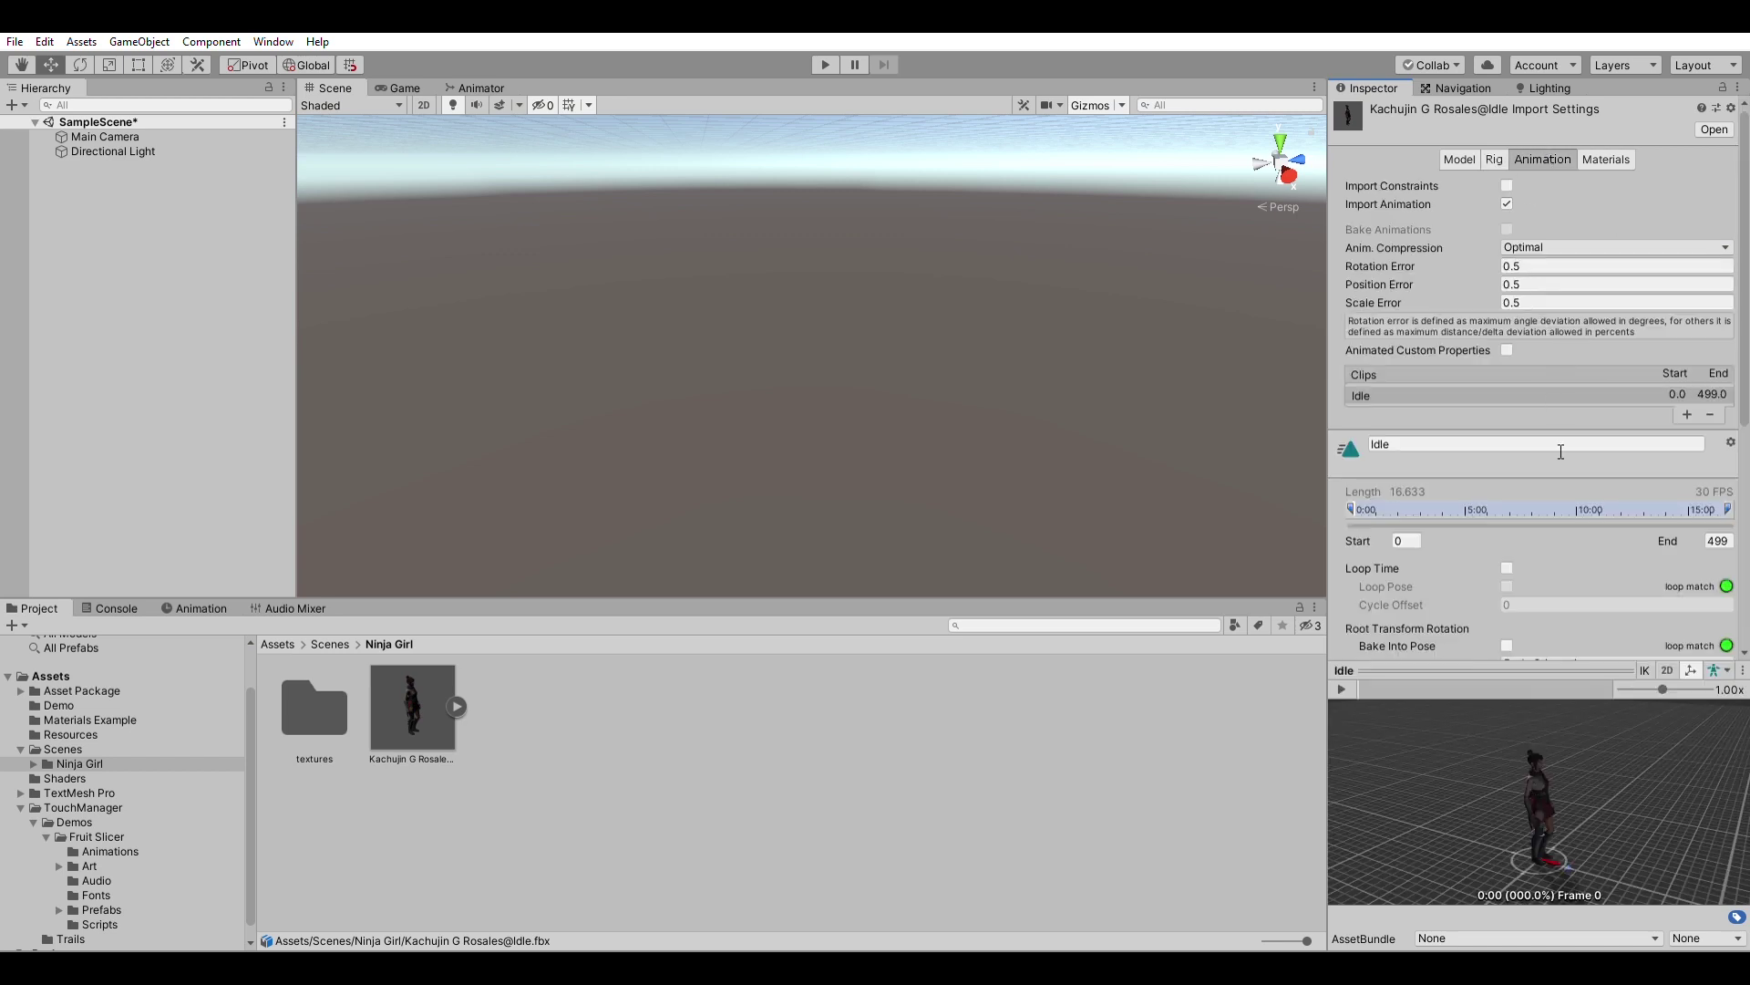
pyautogui.click(1507, 566)
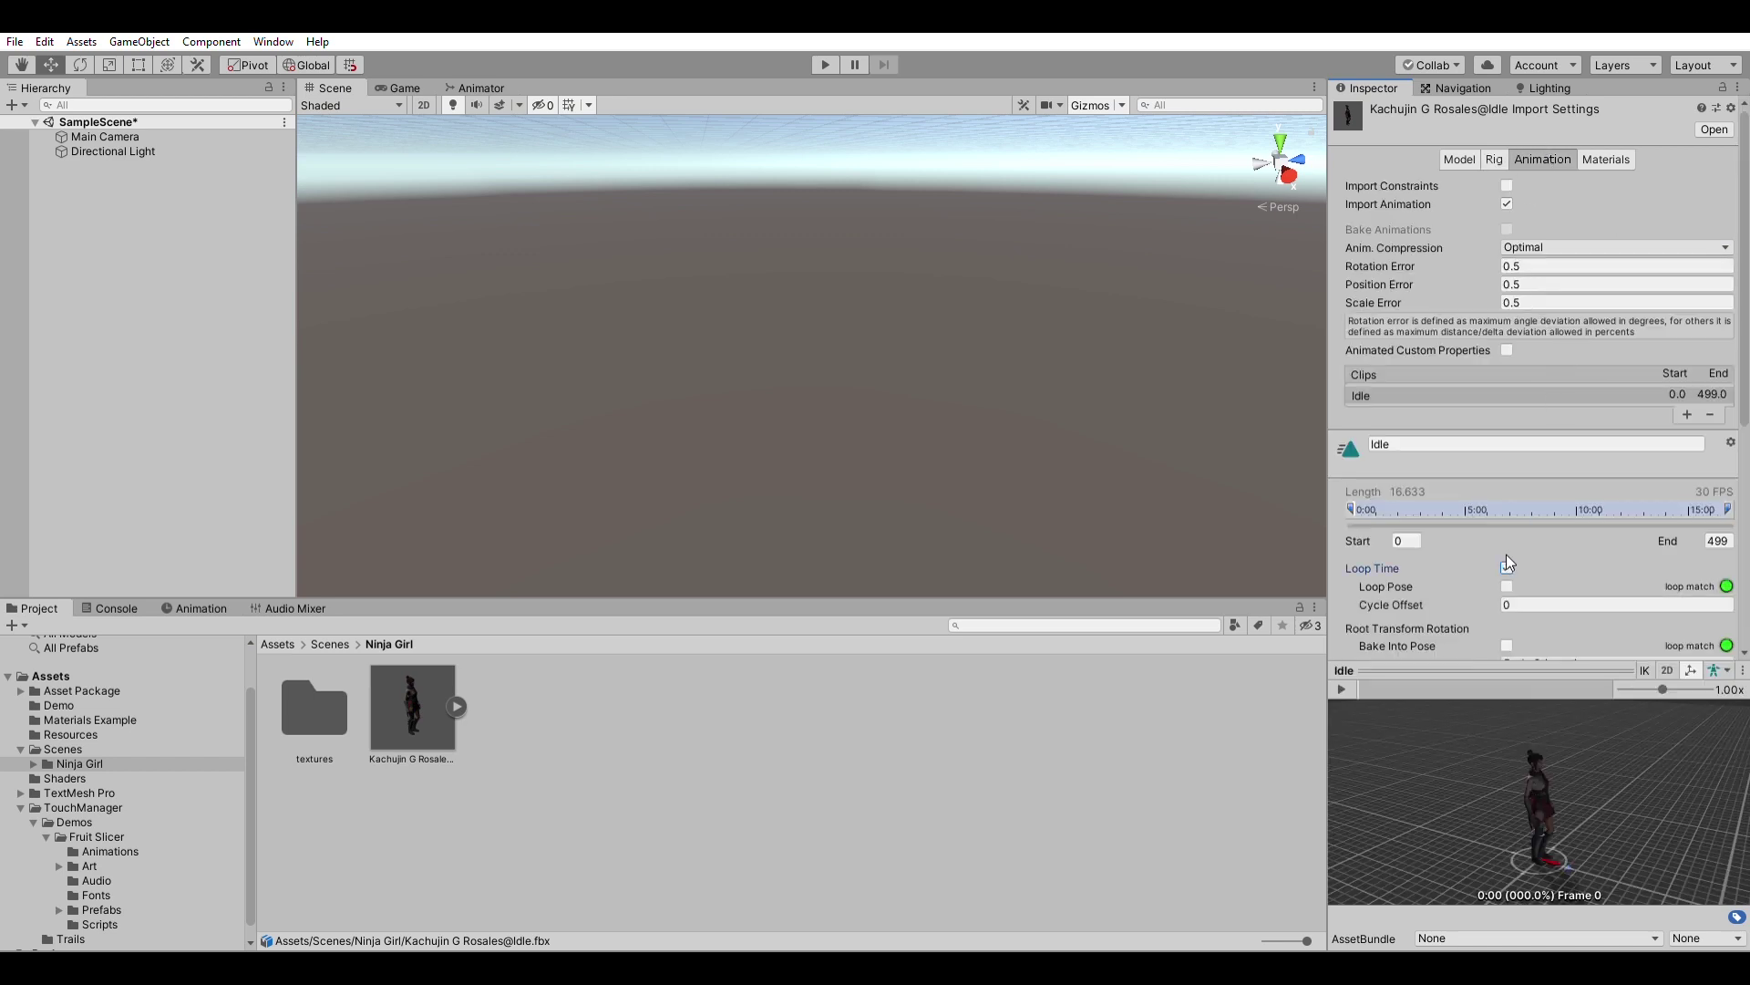
pyautogui.click(1343, 688)
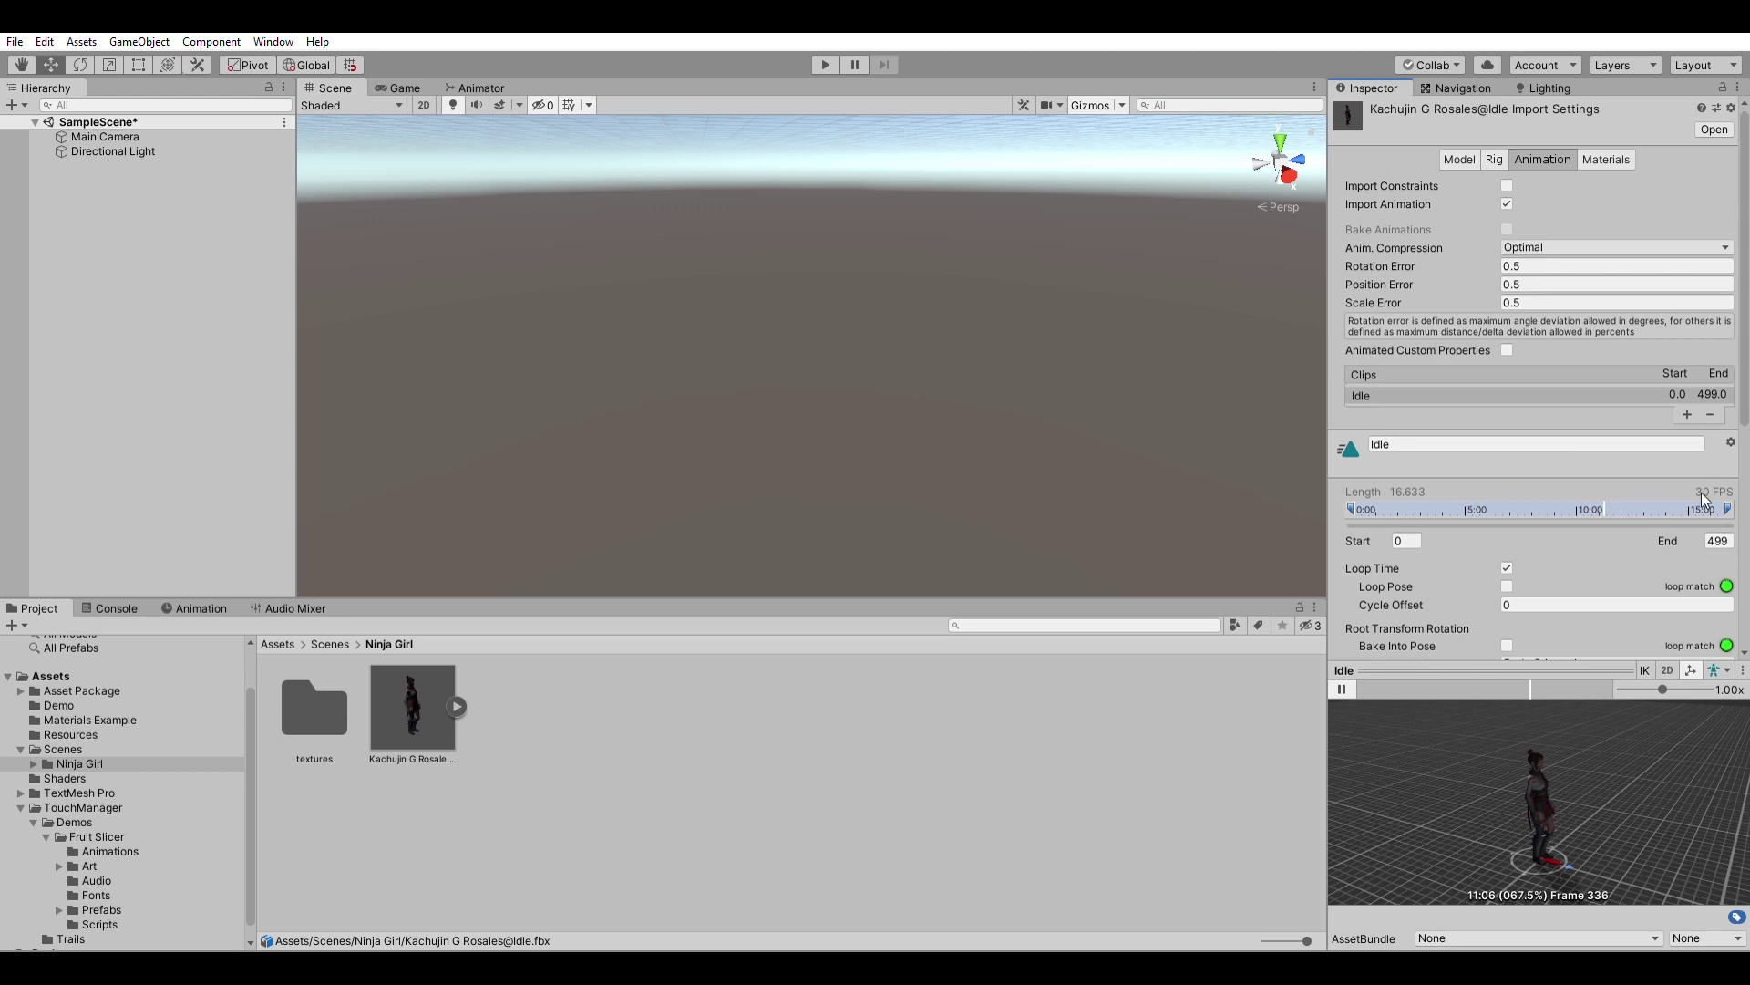
pyautogui.scroll(-5, 1611, 430)
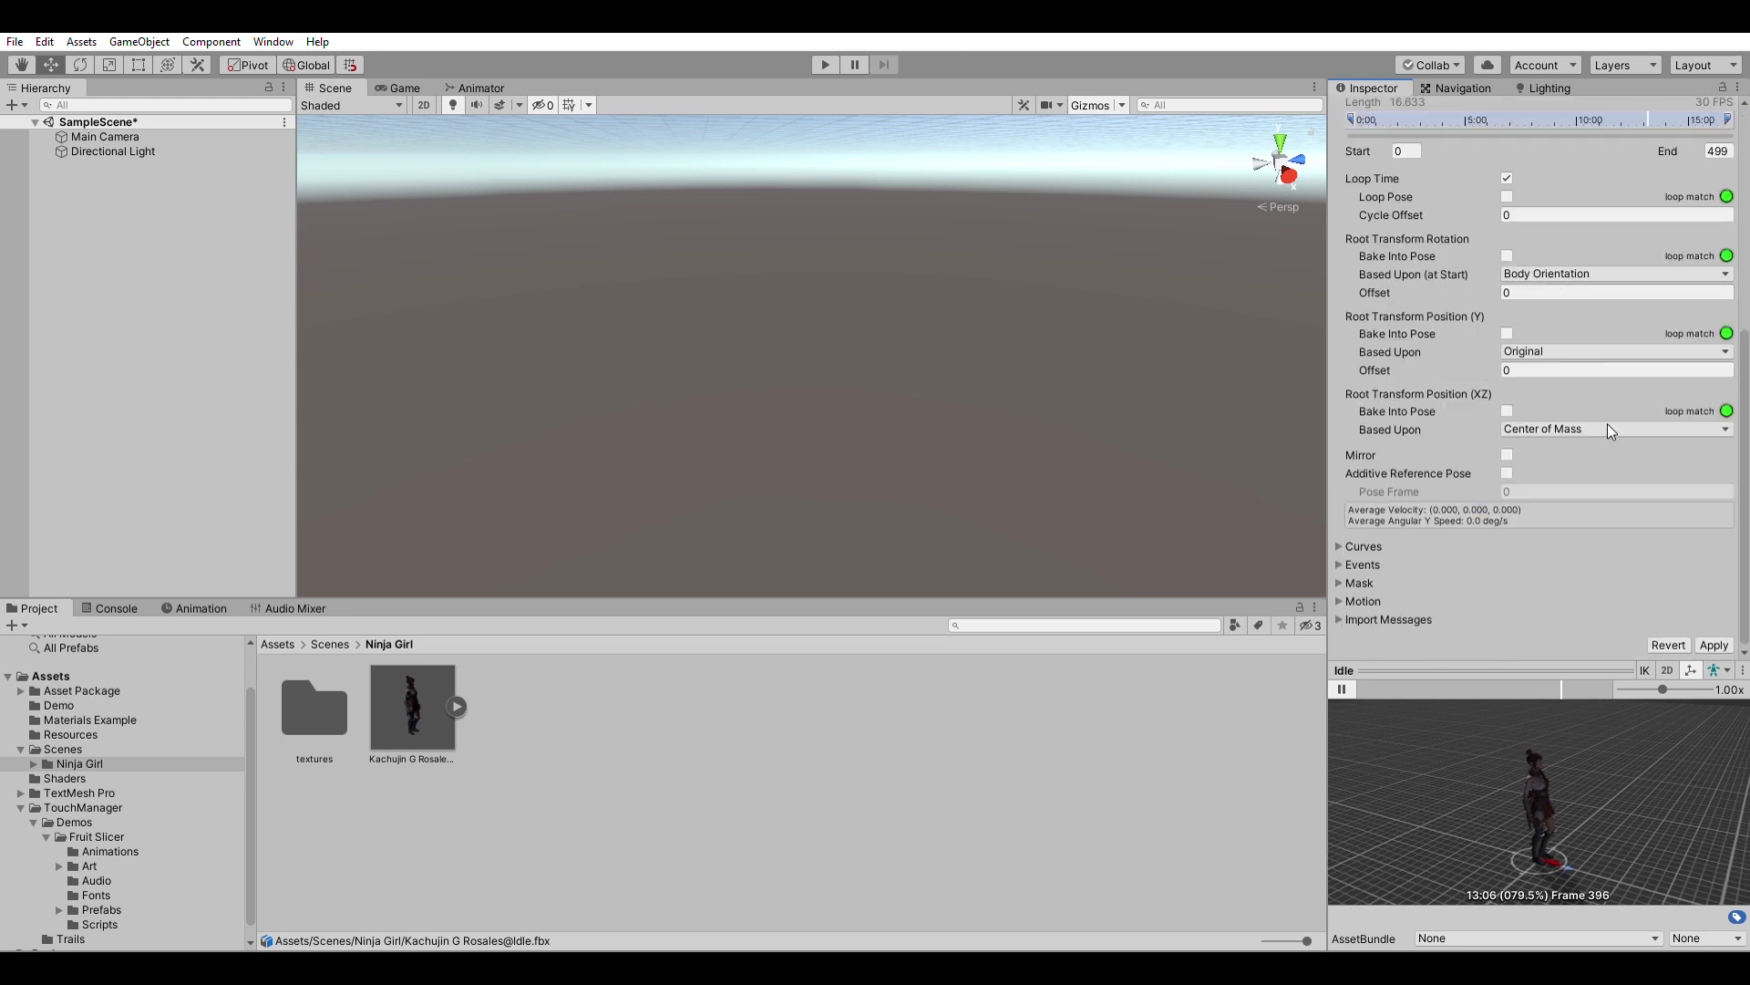
pyautogui.click(1716, 643)
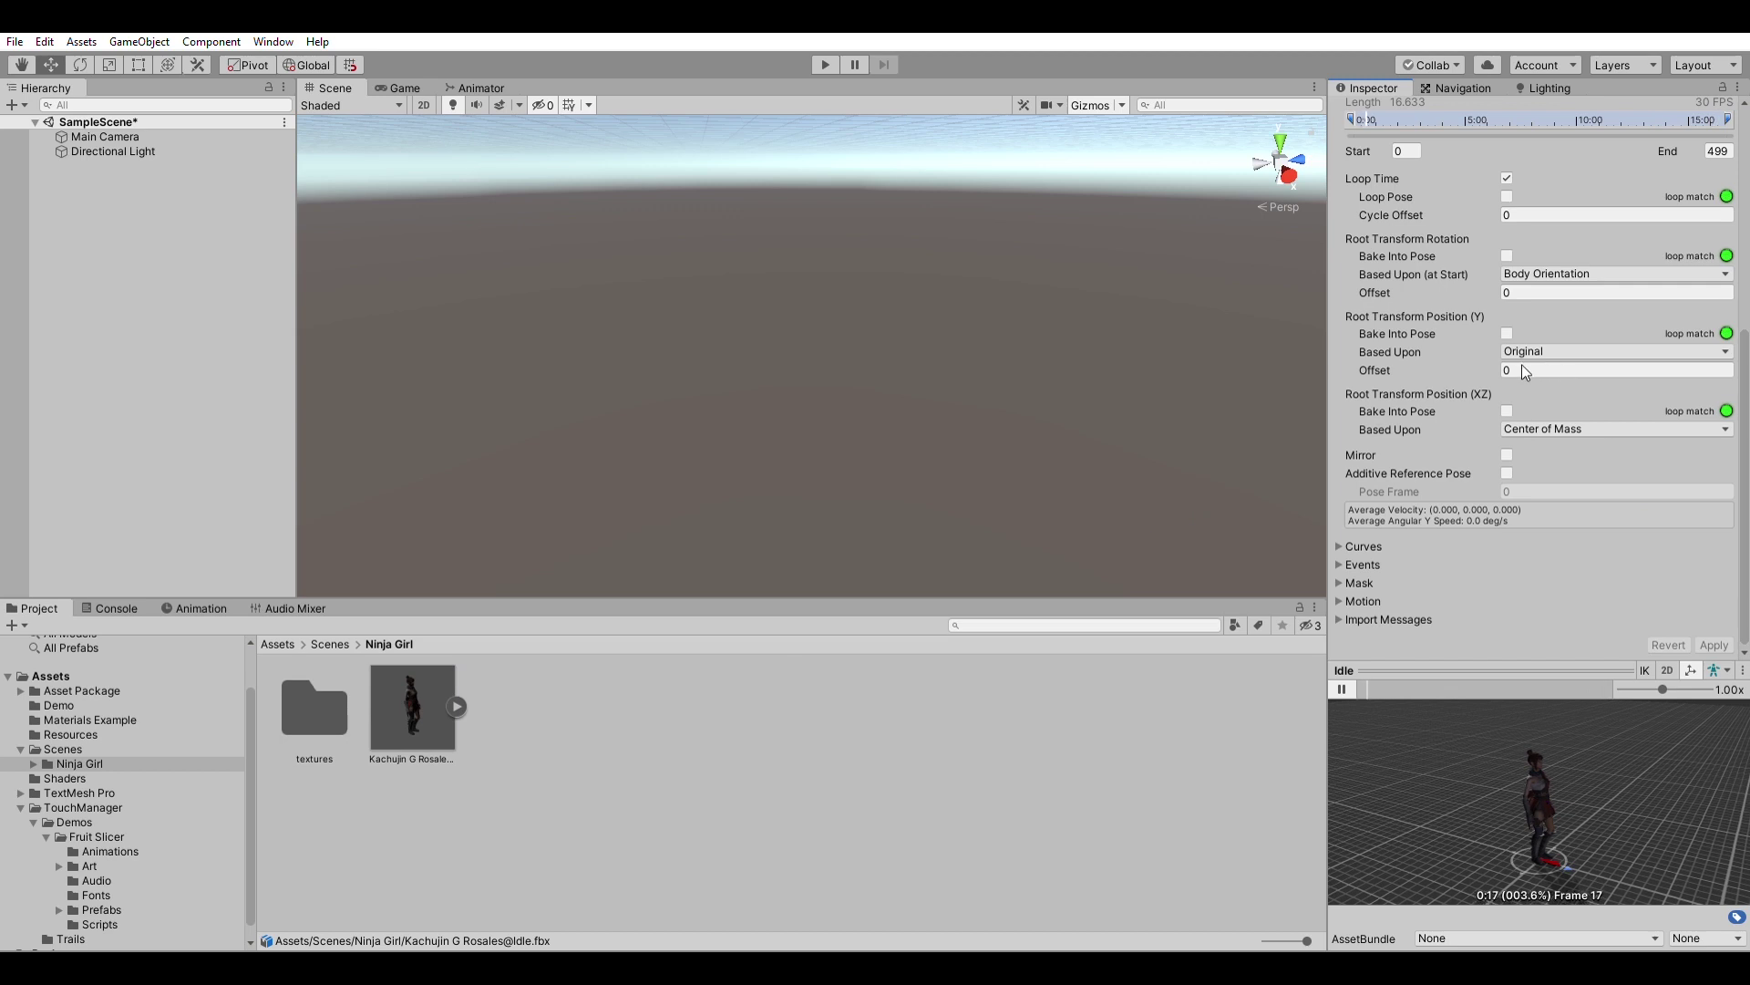
pyautogui.scroll(5, 1522, 364)
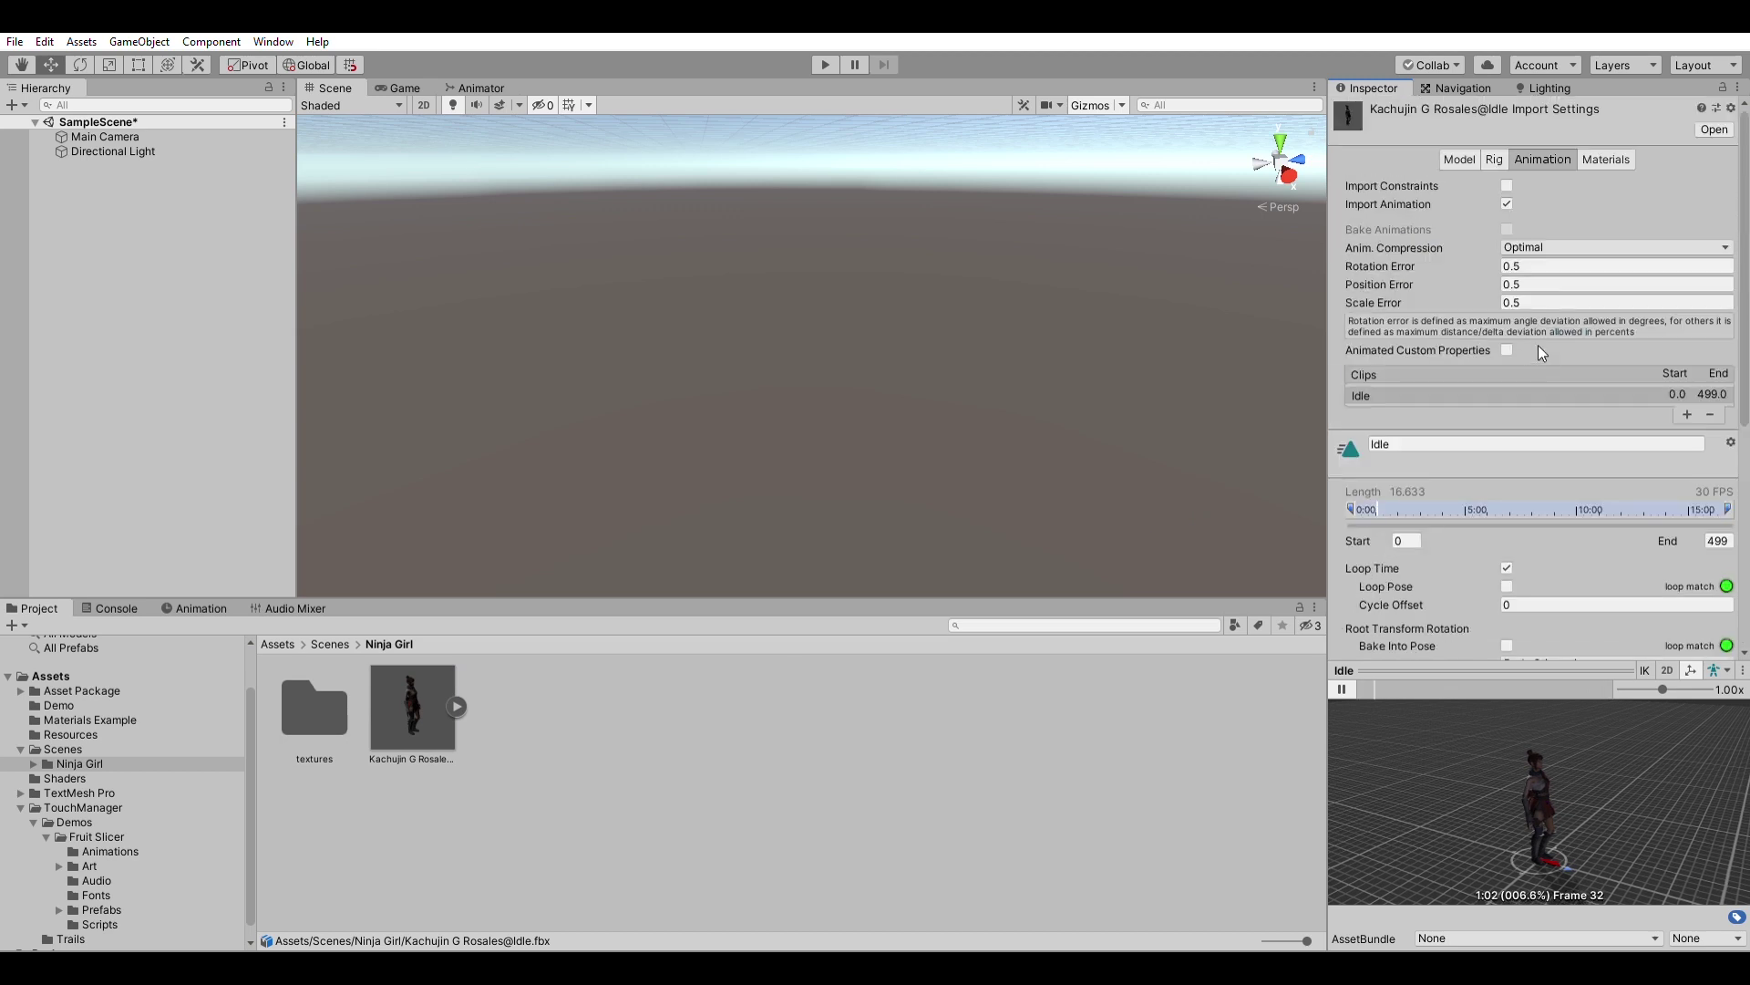
# Place the Kachujin model in the scene at about X -11.24, Y 1.10, Z -9.70, with the Move tool active
pyautogui.click(1494, 159)
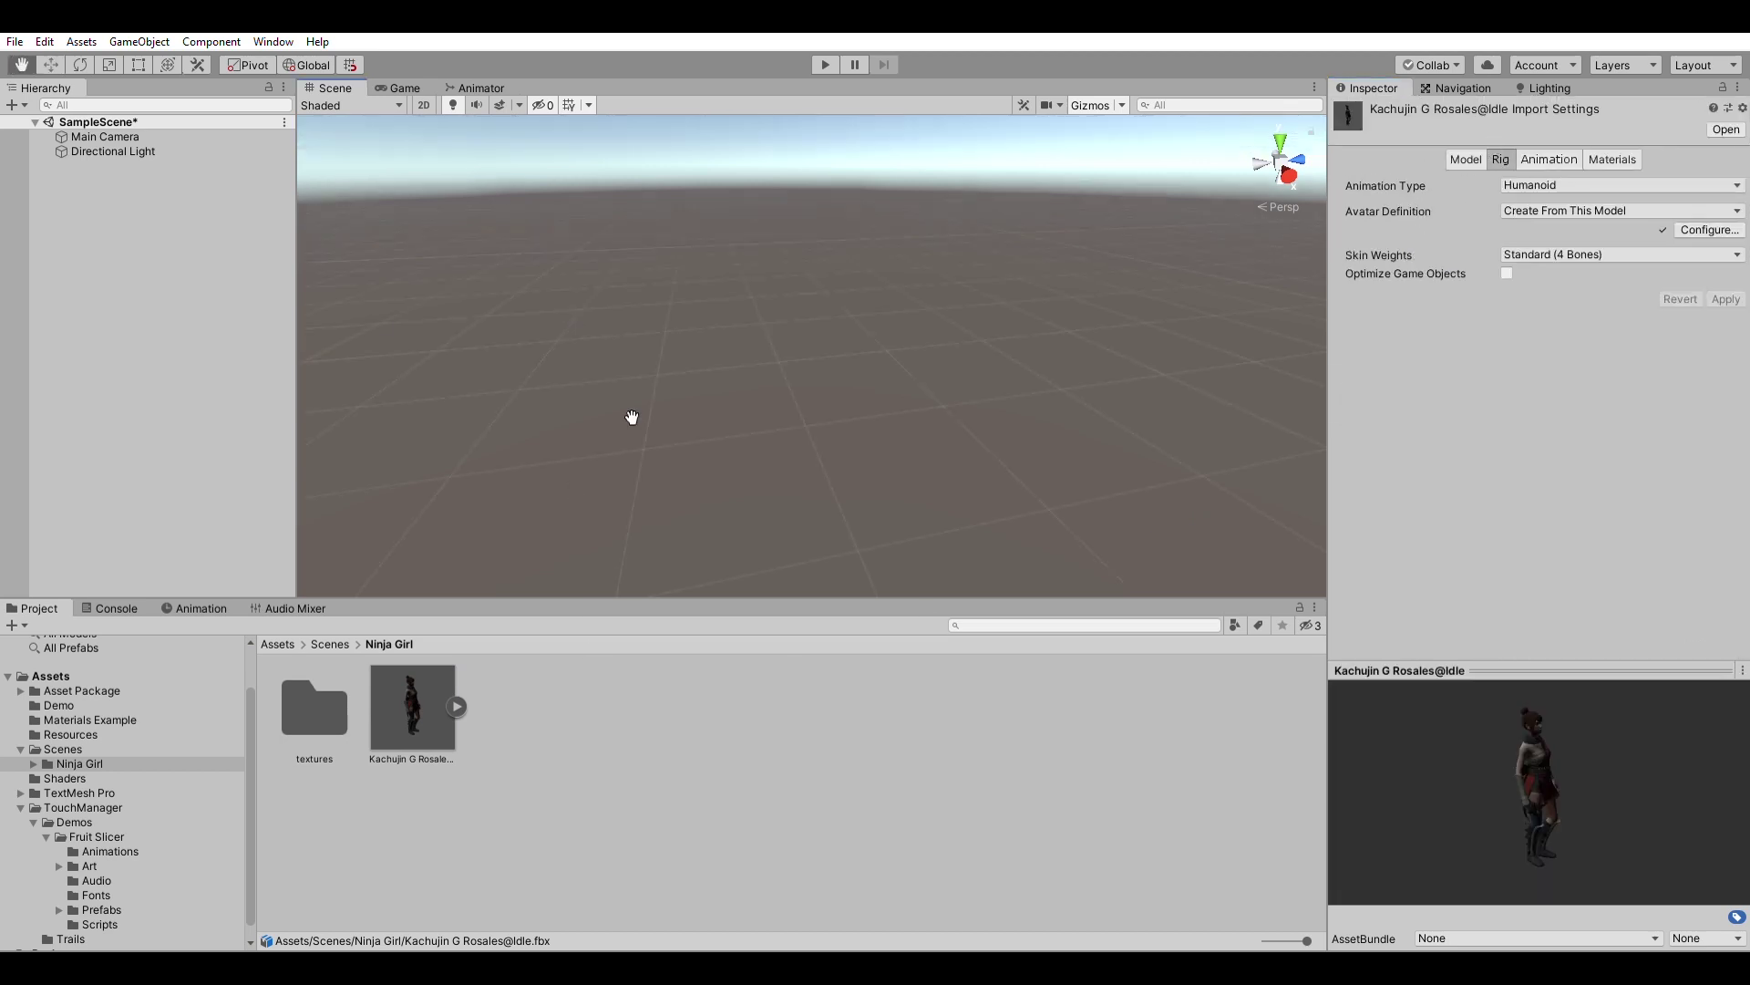
pyautogui.moveTo(447, 661); pyautogui.dragTo(748, 419)
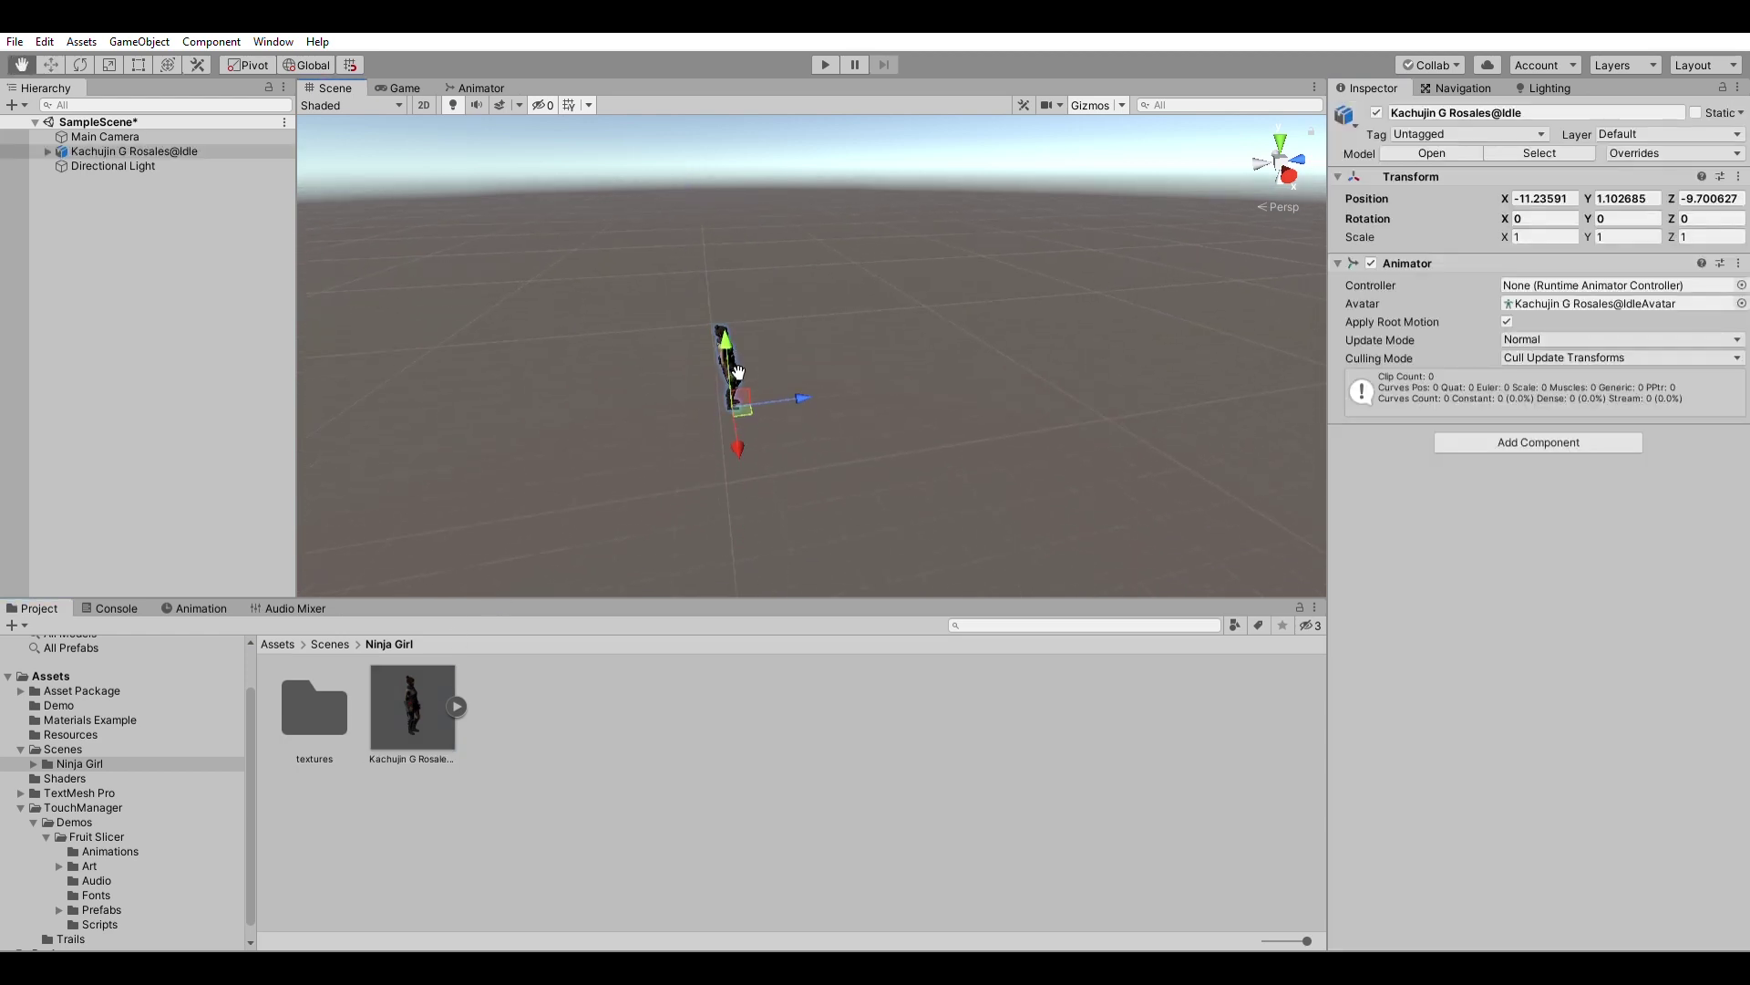
pyautogui.press('w')
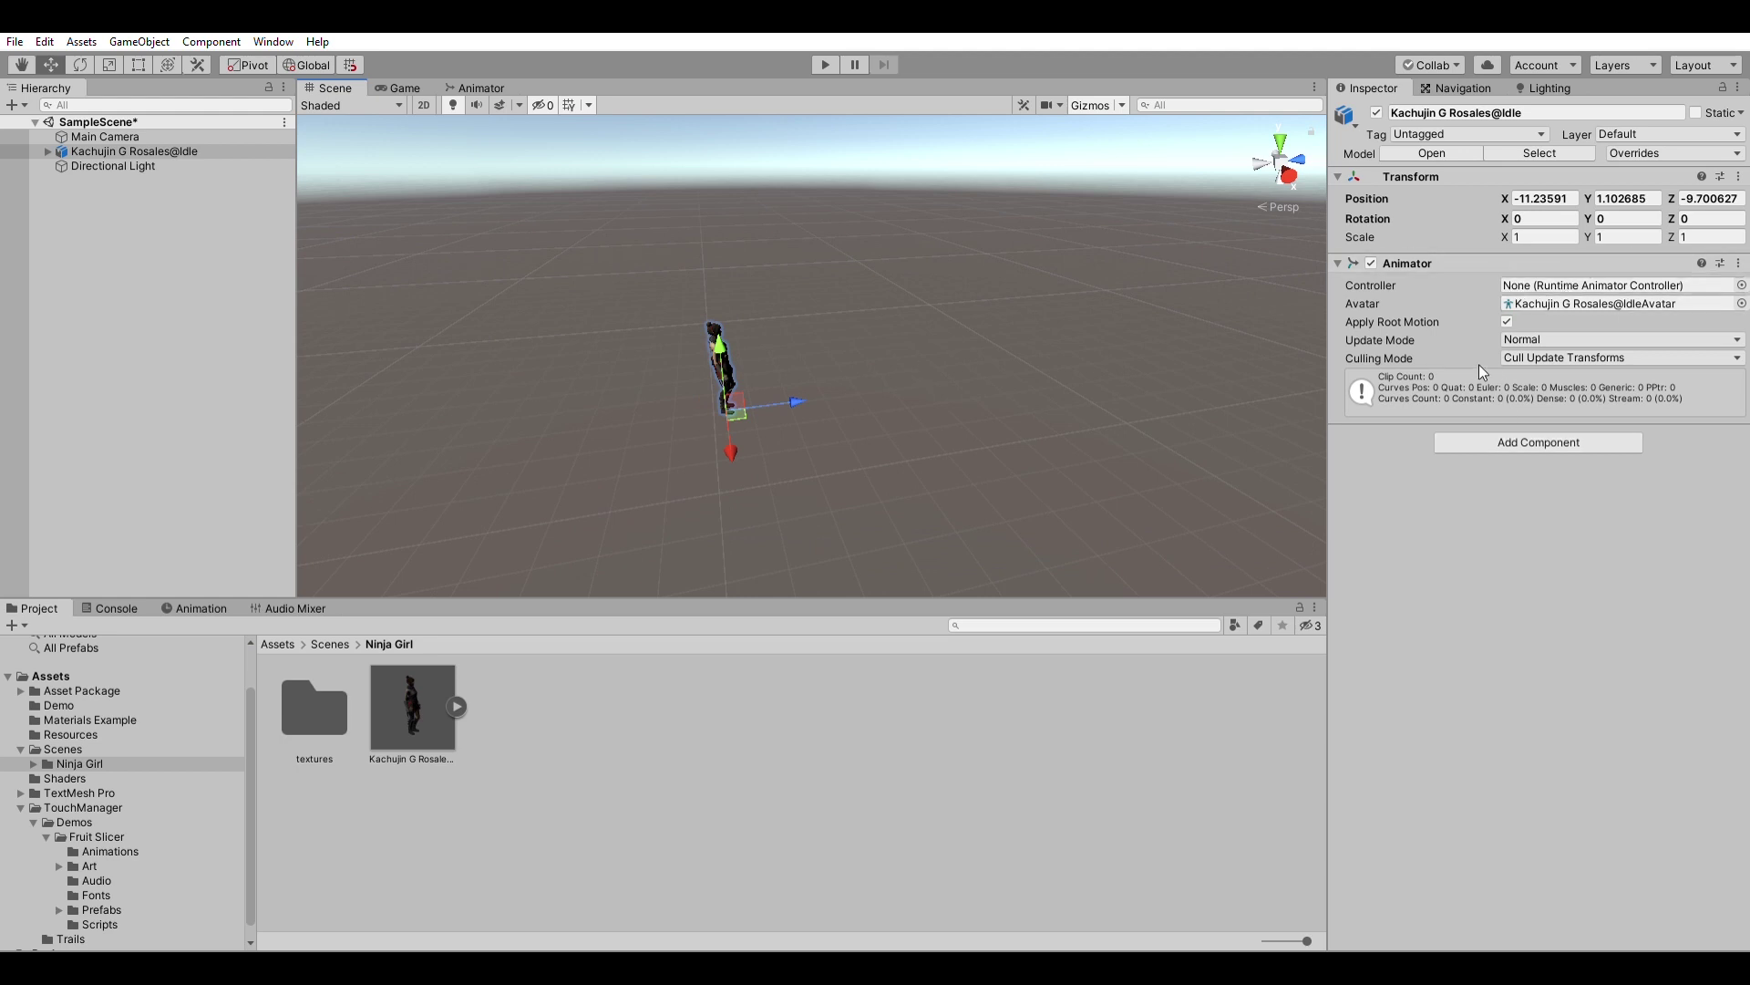
# Create an Animator Controller named NinjaGirlAnimator in the Ninja Girl folder
pyautogui.click(532, 713)
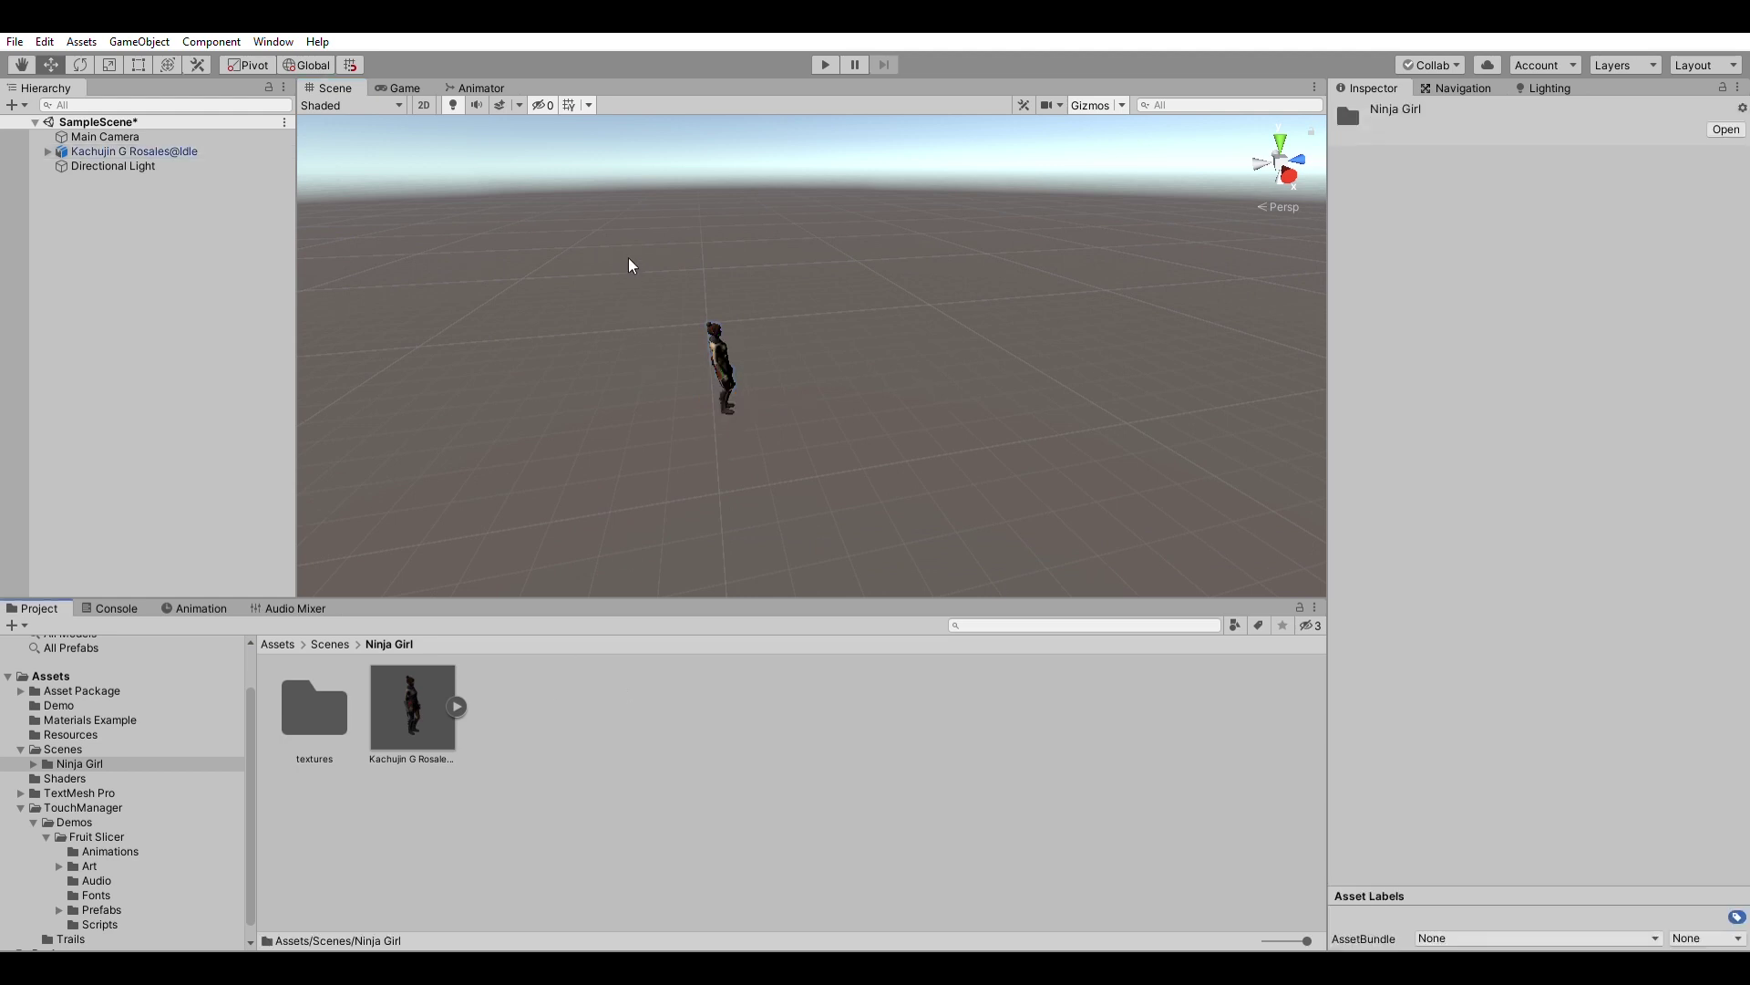
pyautogui.click(861, 666)
pyautogui.press('Return')
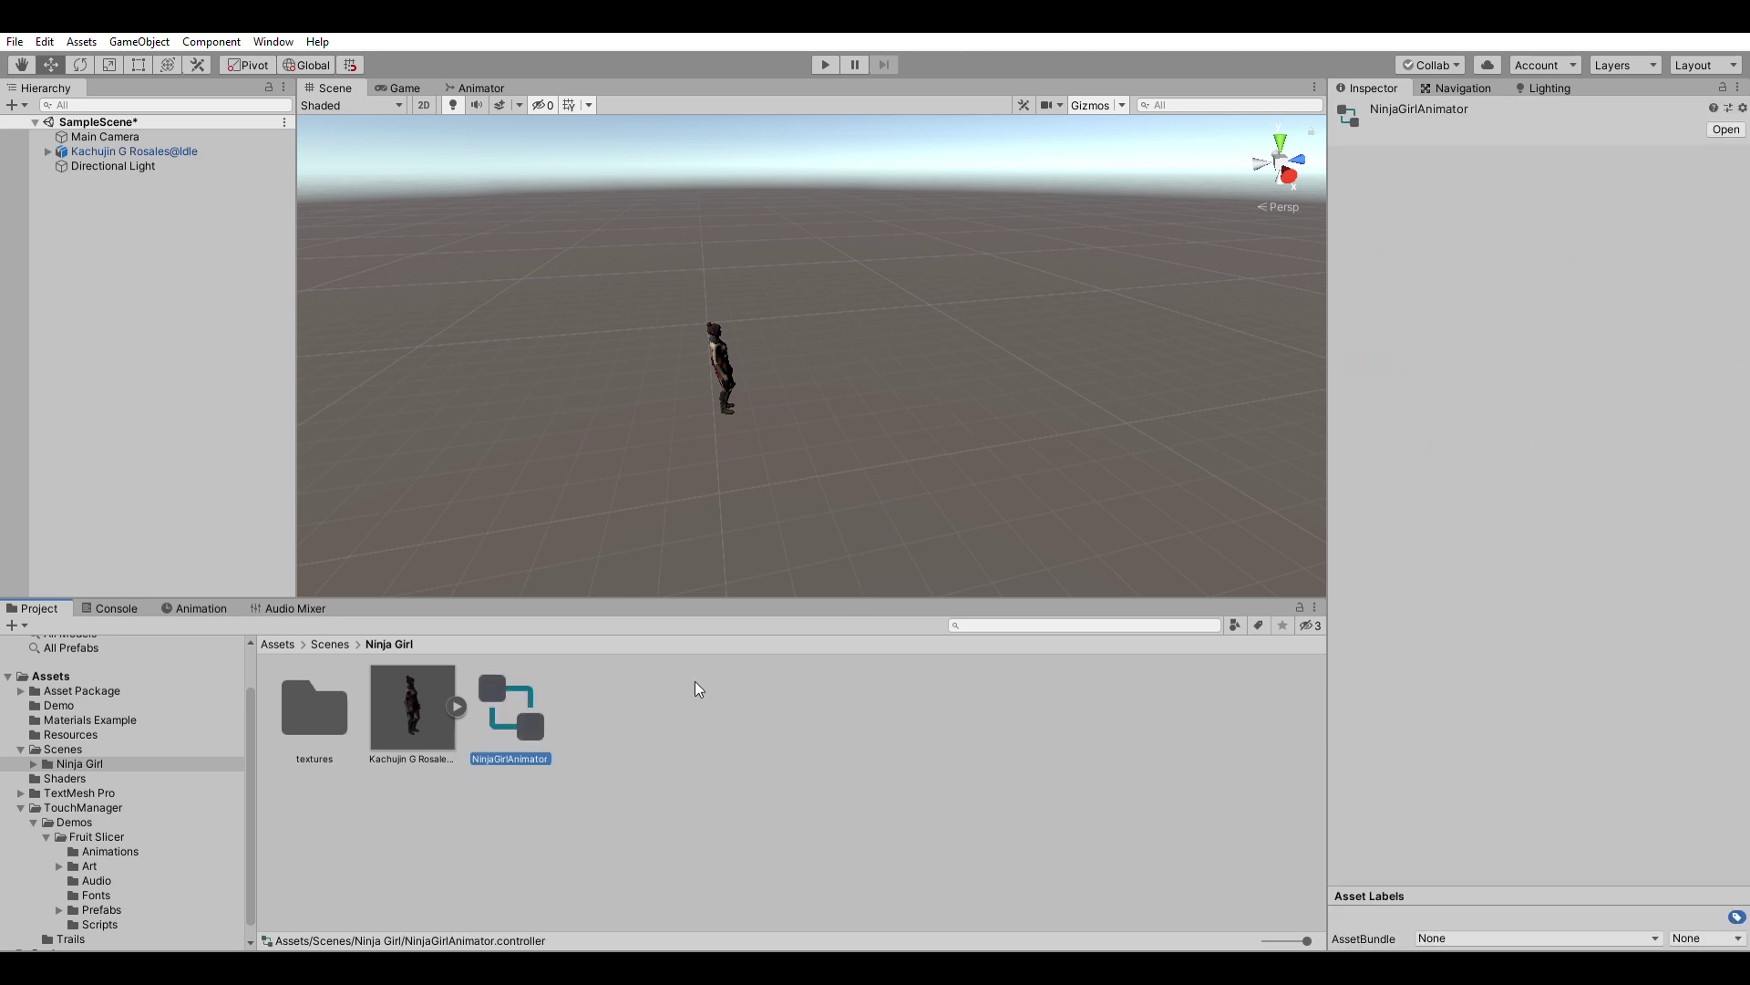
# Assign NinjaGirlAnimator as the controller of the scene character's Animator component
pyautogui.click(417, 665)
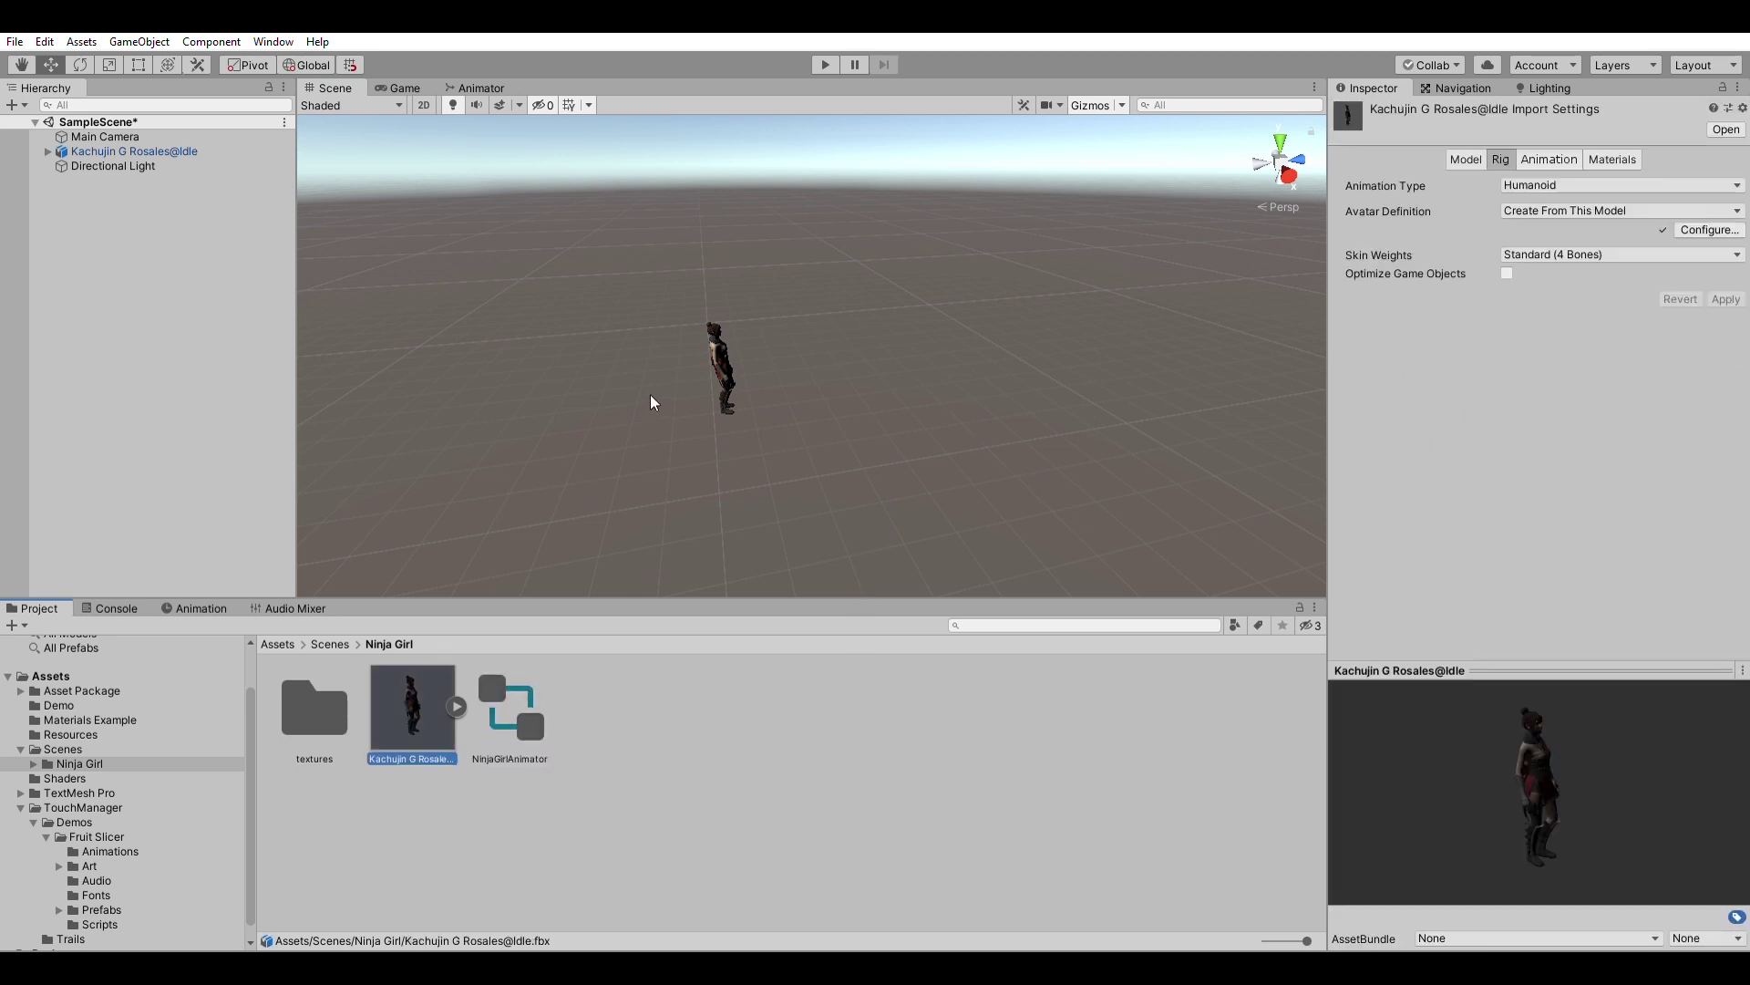
pyautogui.click(724, 337)
pyautogui.moveTo(510, 707); pyautogui.dragTo(1602, 282)
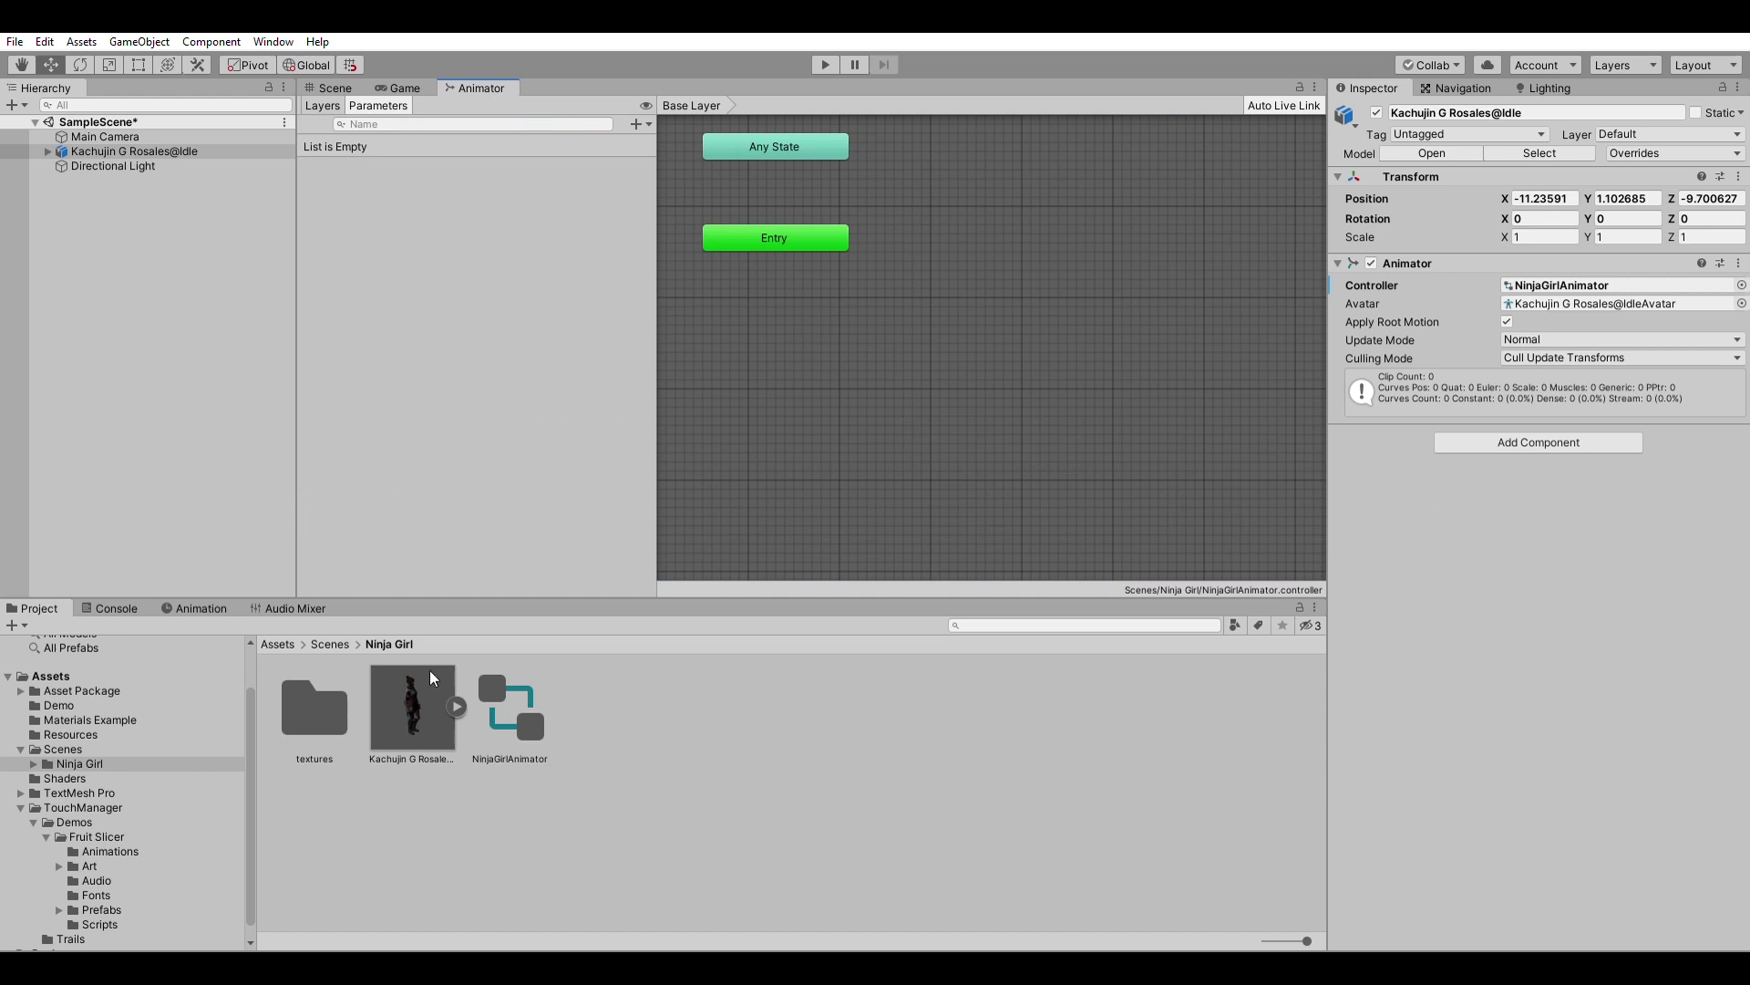
# Add the model's Idle clip to NinjaGirlAnimator's base layer as the default state, and return to the Scene view
pyautogui.click(455, 694)
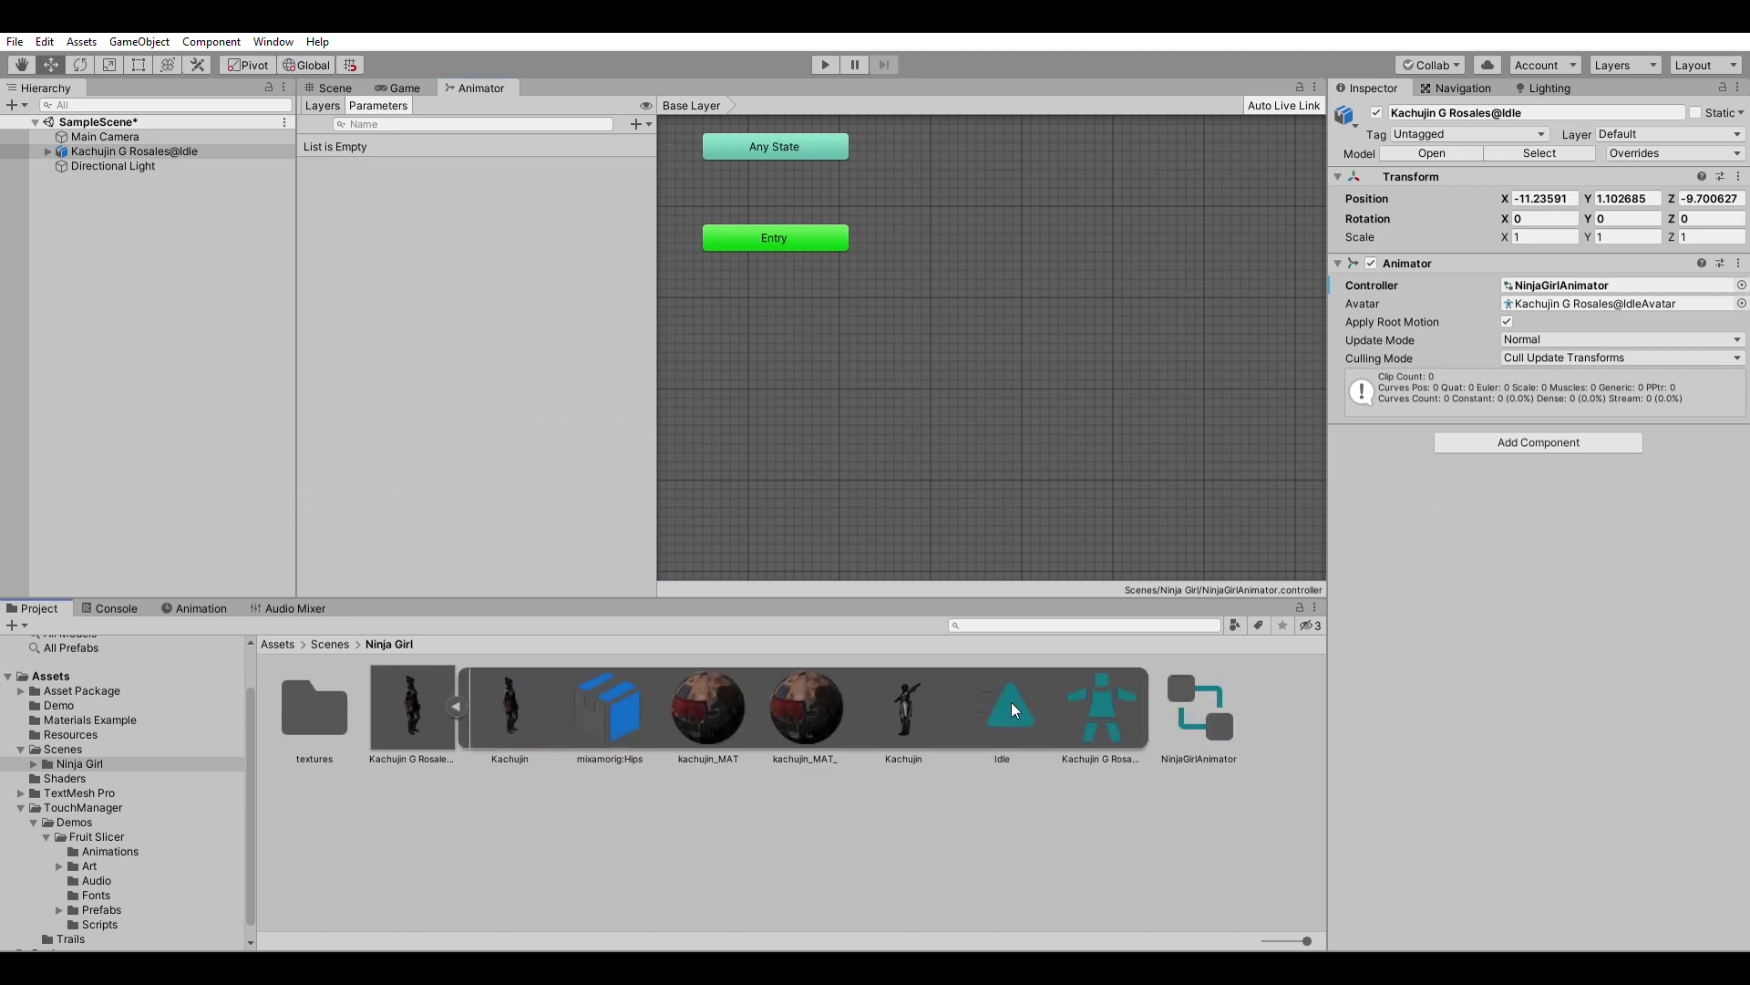
pyautogui.moveTo(1010, 702); pyautogui.dragTo(972, 239)
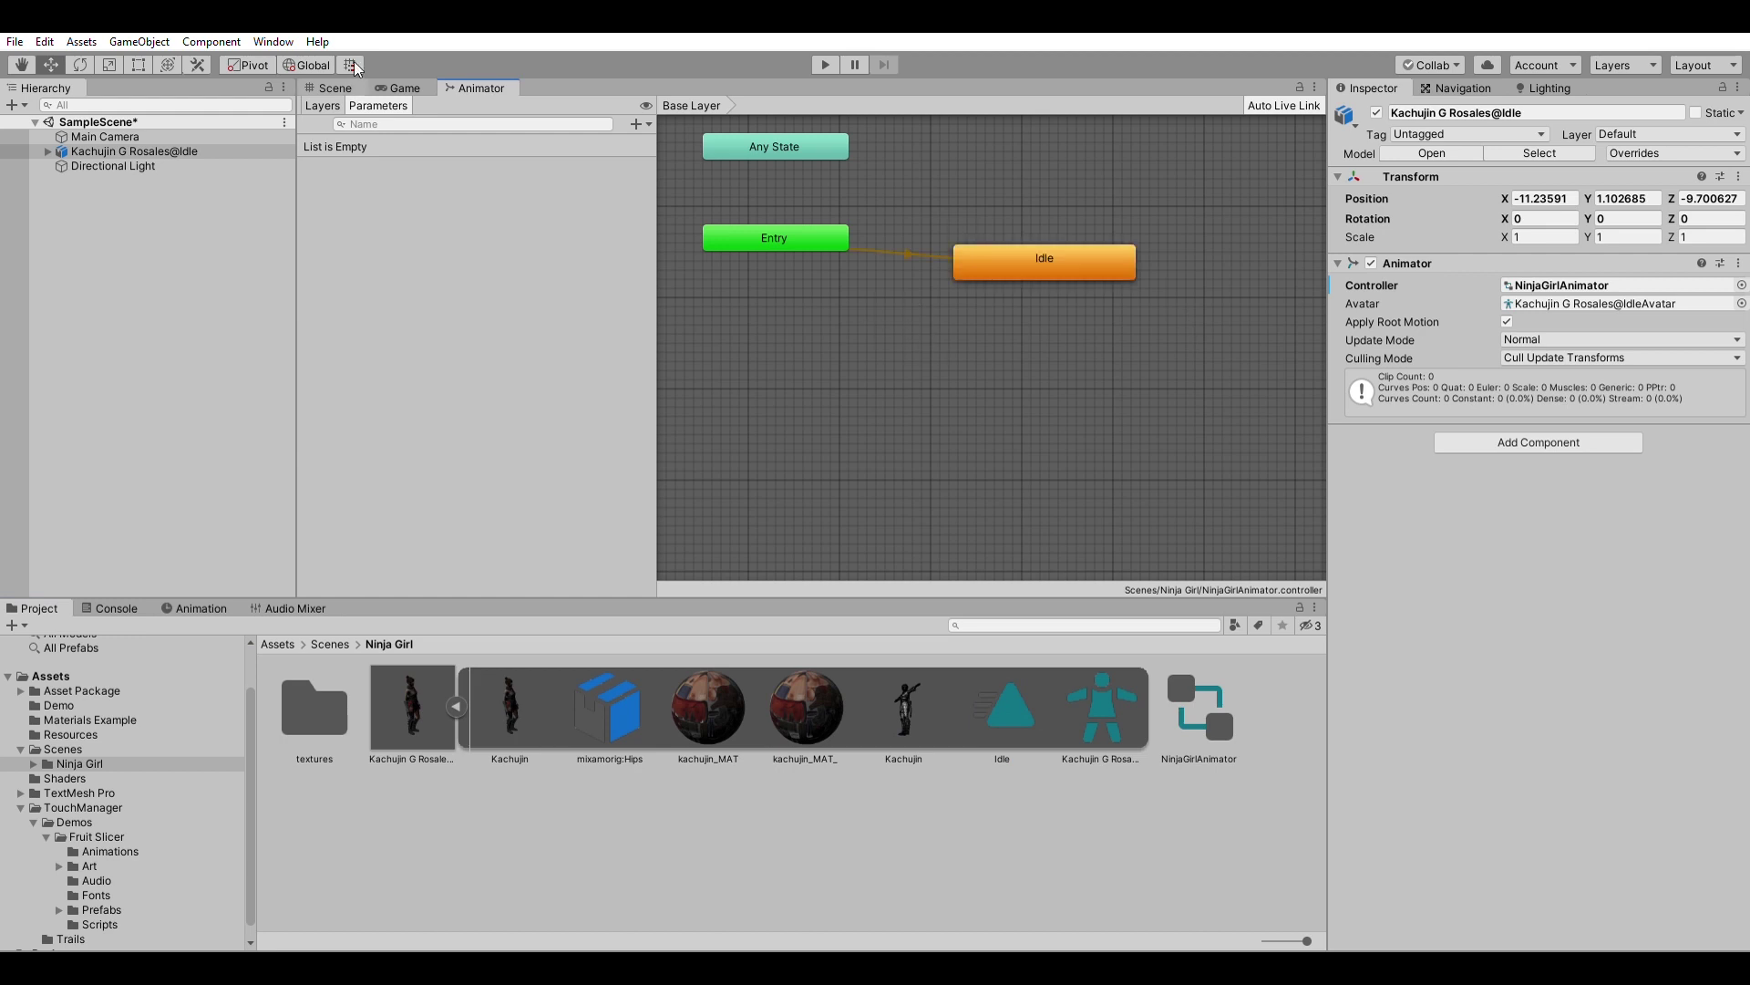
pyautogui.click(333, 88)
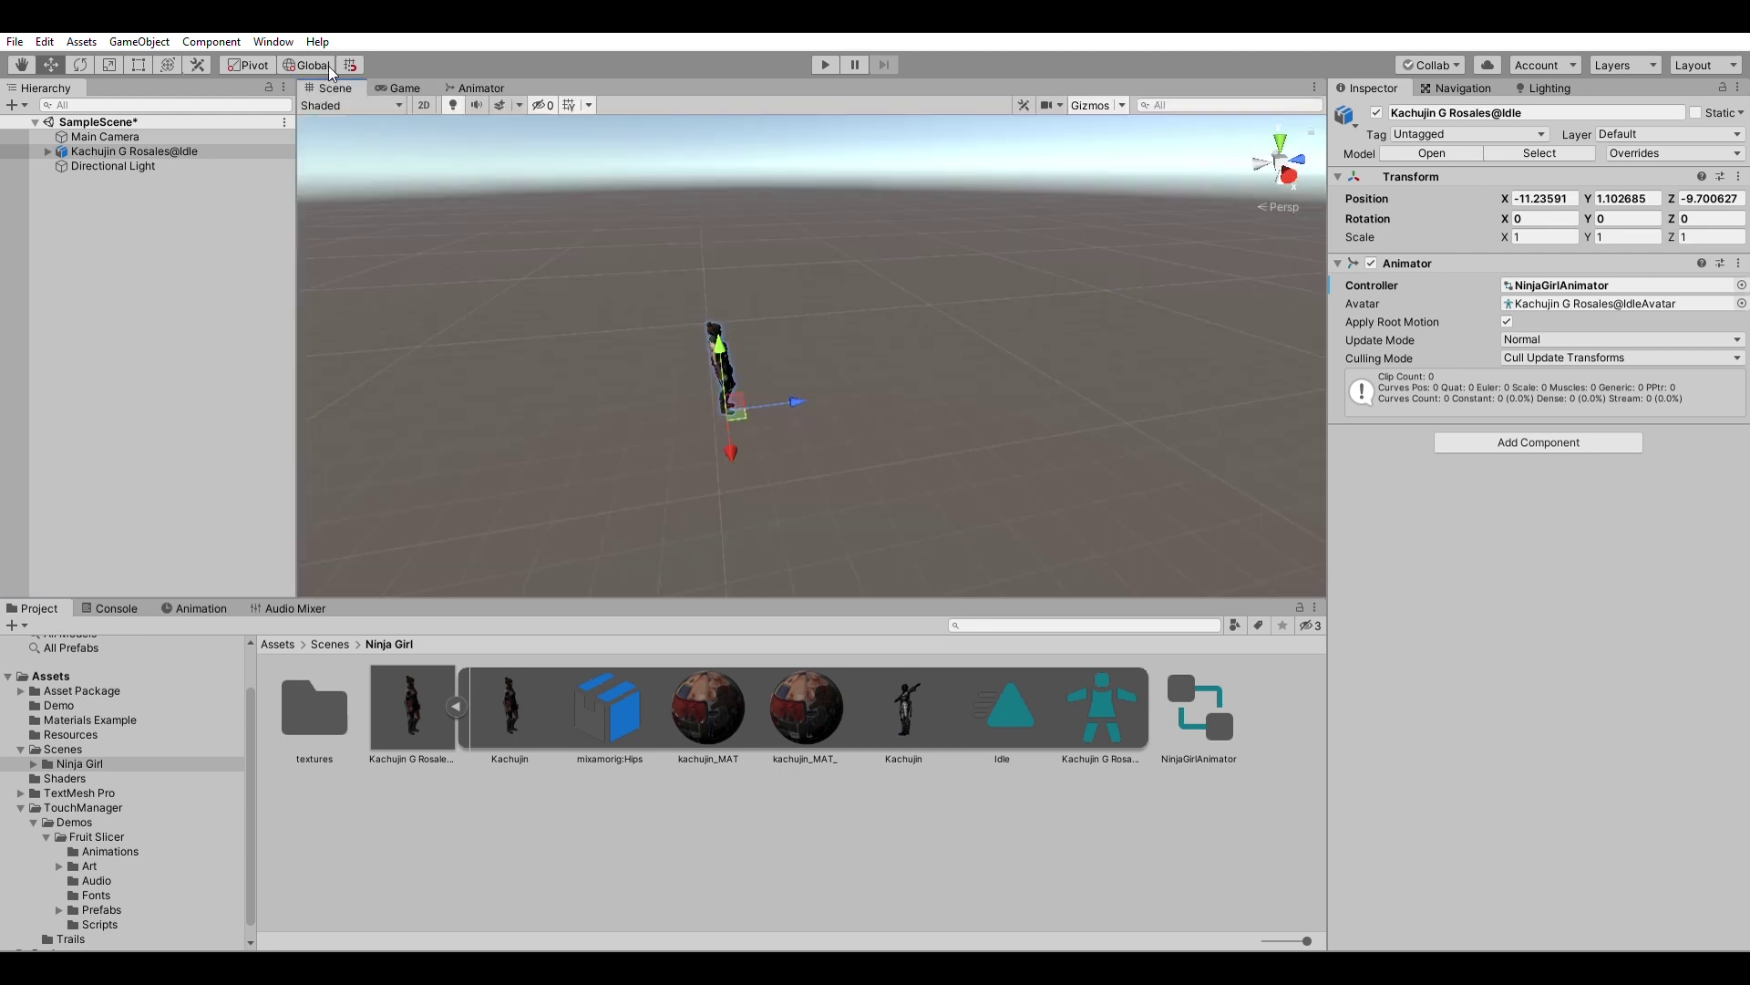
# Play the scene and examine the character's idle animation up close from several angles in the Scene view
pyautogui.click(825, 63)
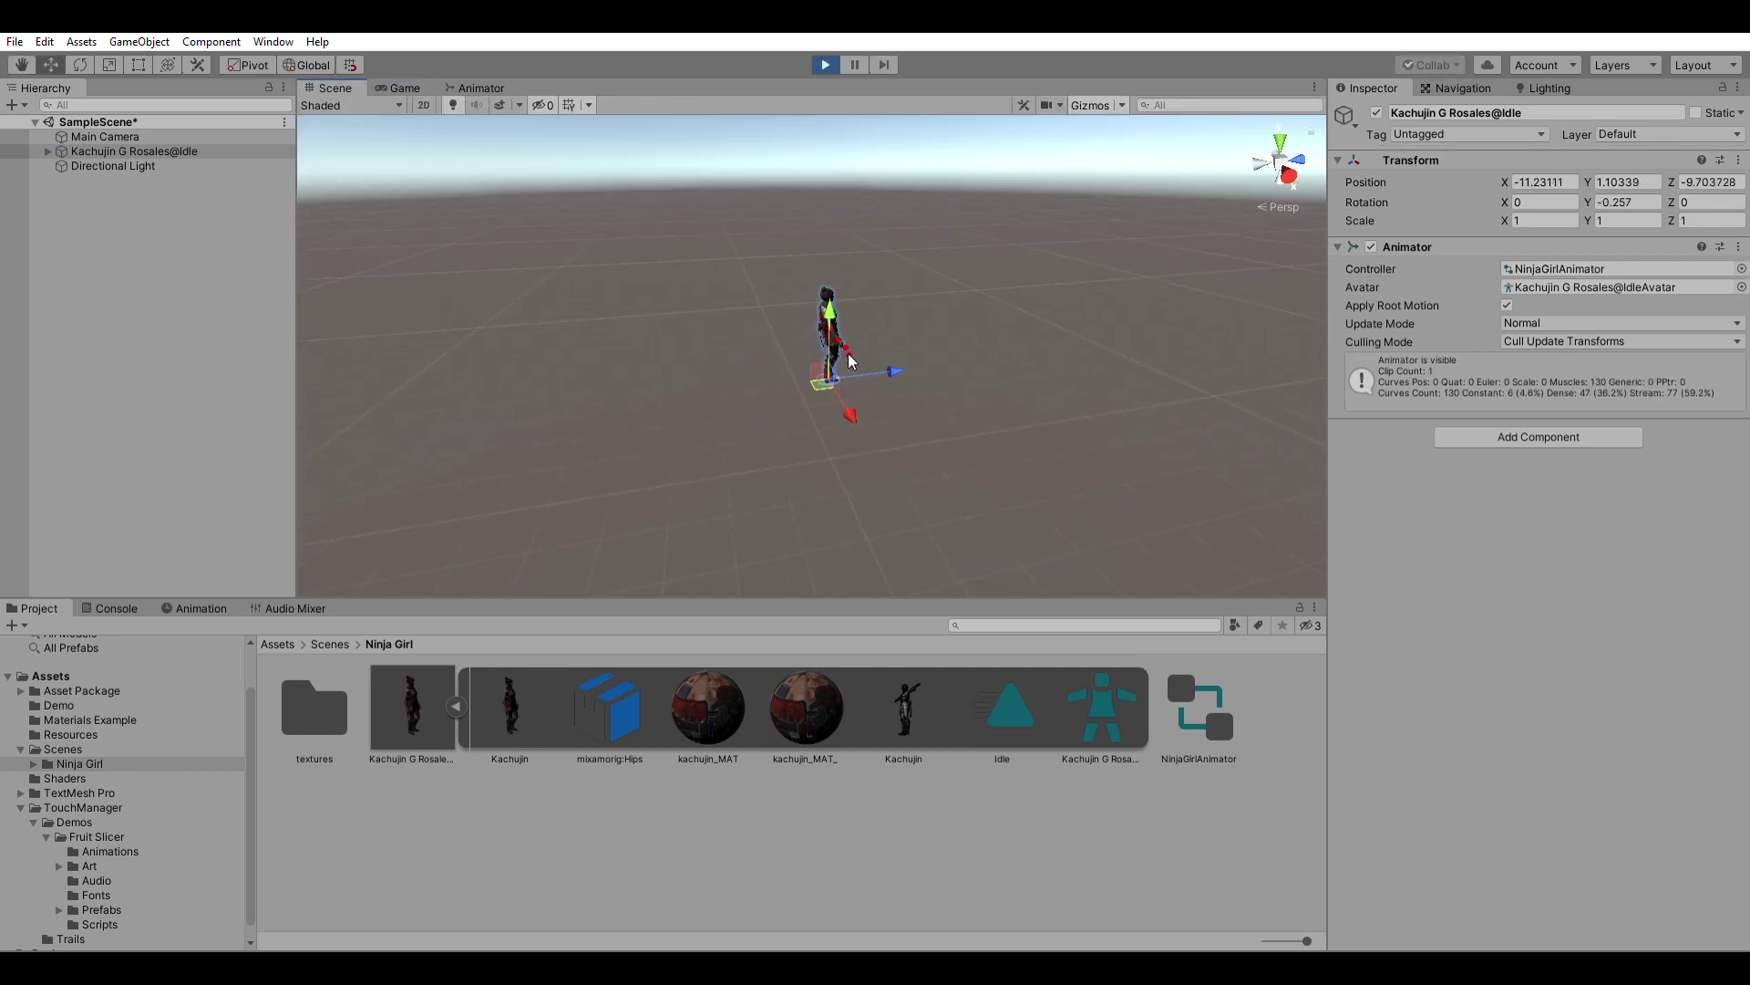
pyautogui.scroll(5, 938, 341)
pyautogui.keyDown('alt'); pyautogui.moveTo(1000, 364); pyautogui.dragTo(873, 376); pyautogui.keyUp('alt')
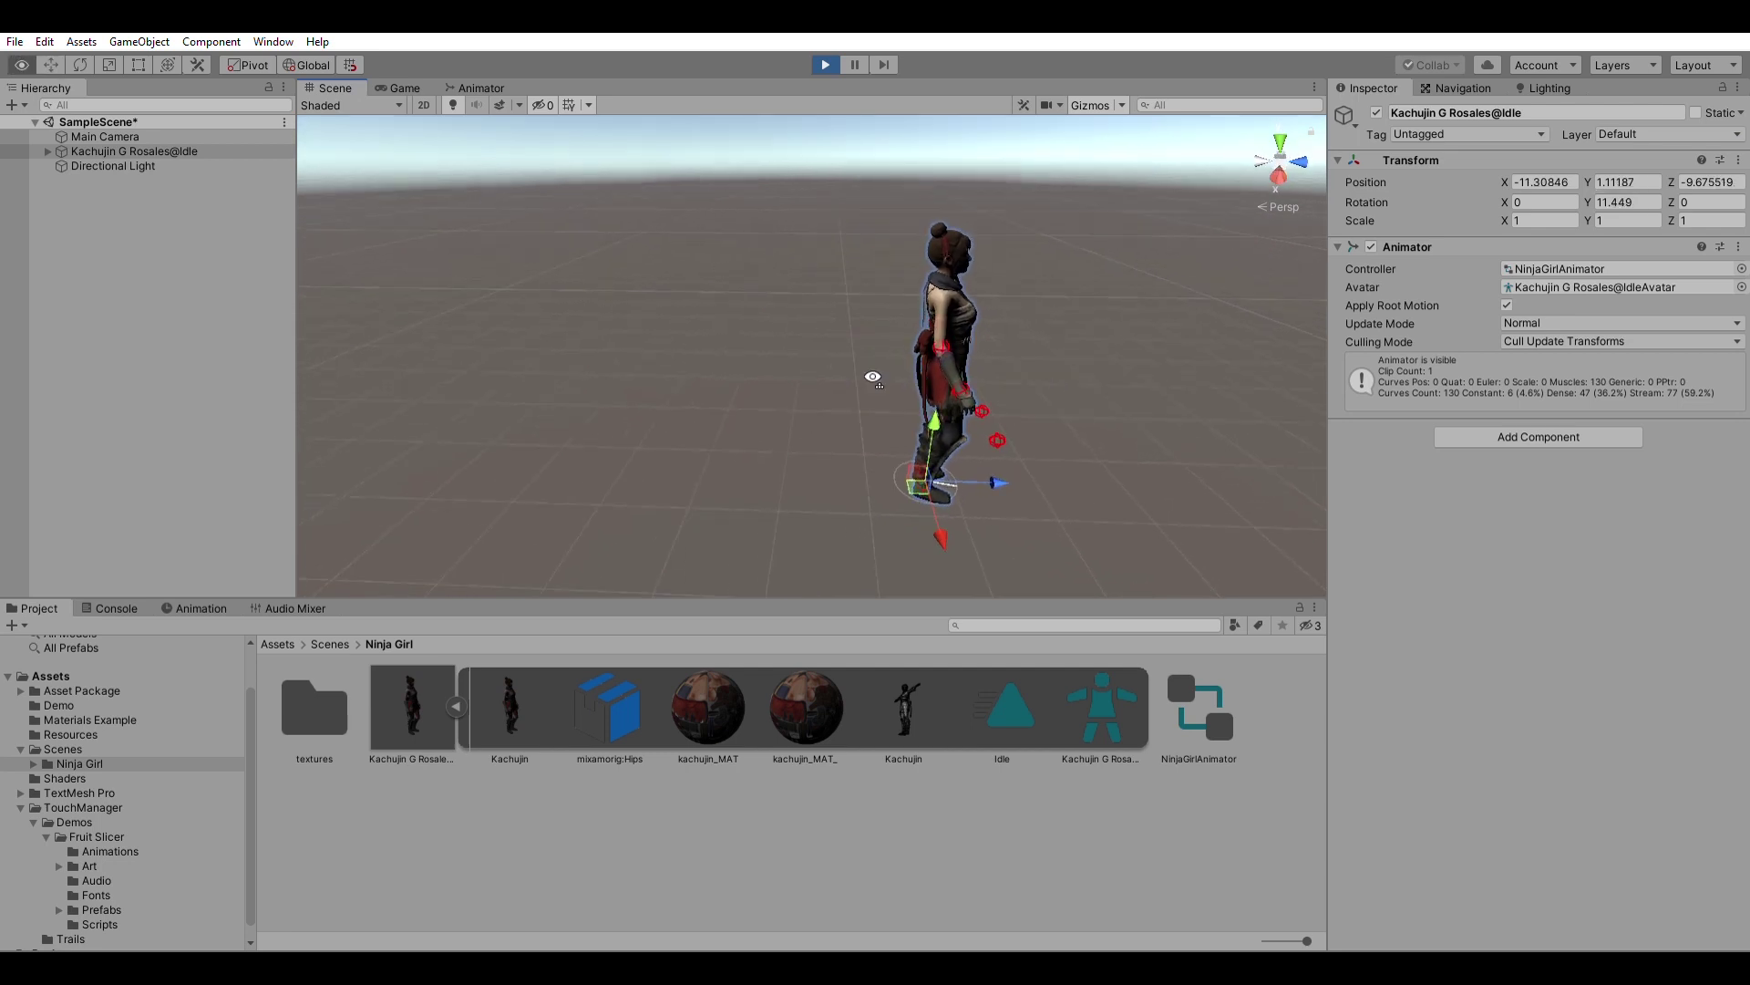
pyautogui.moveTo(873, 377); pyautogui.dragTo(848, 361, button='right')
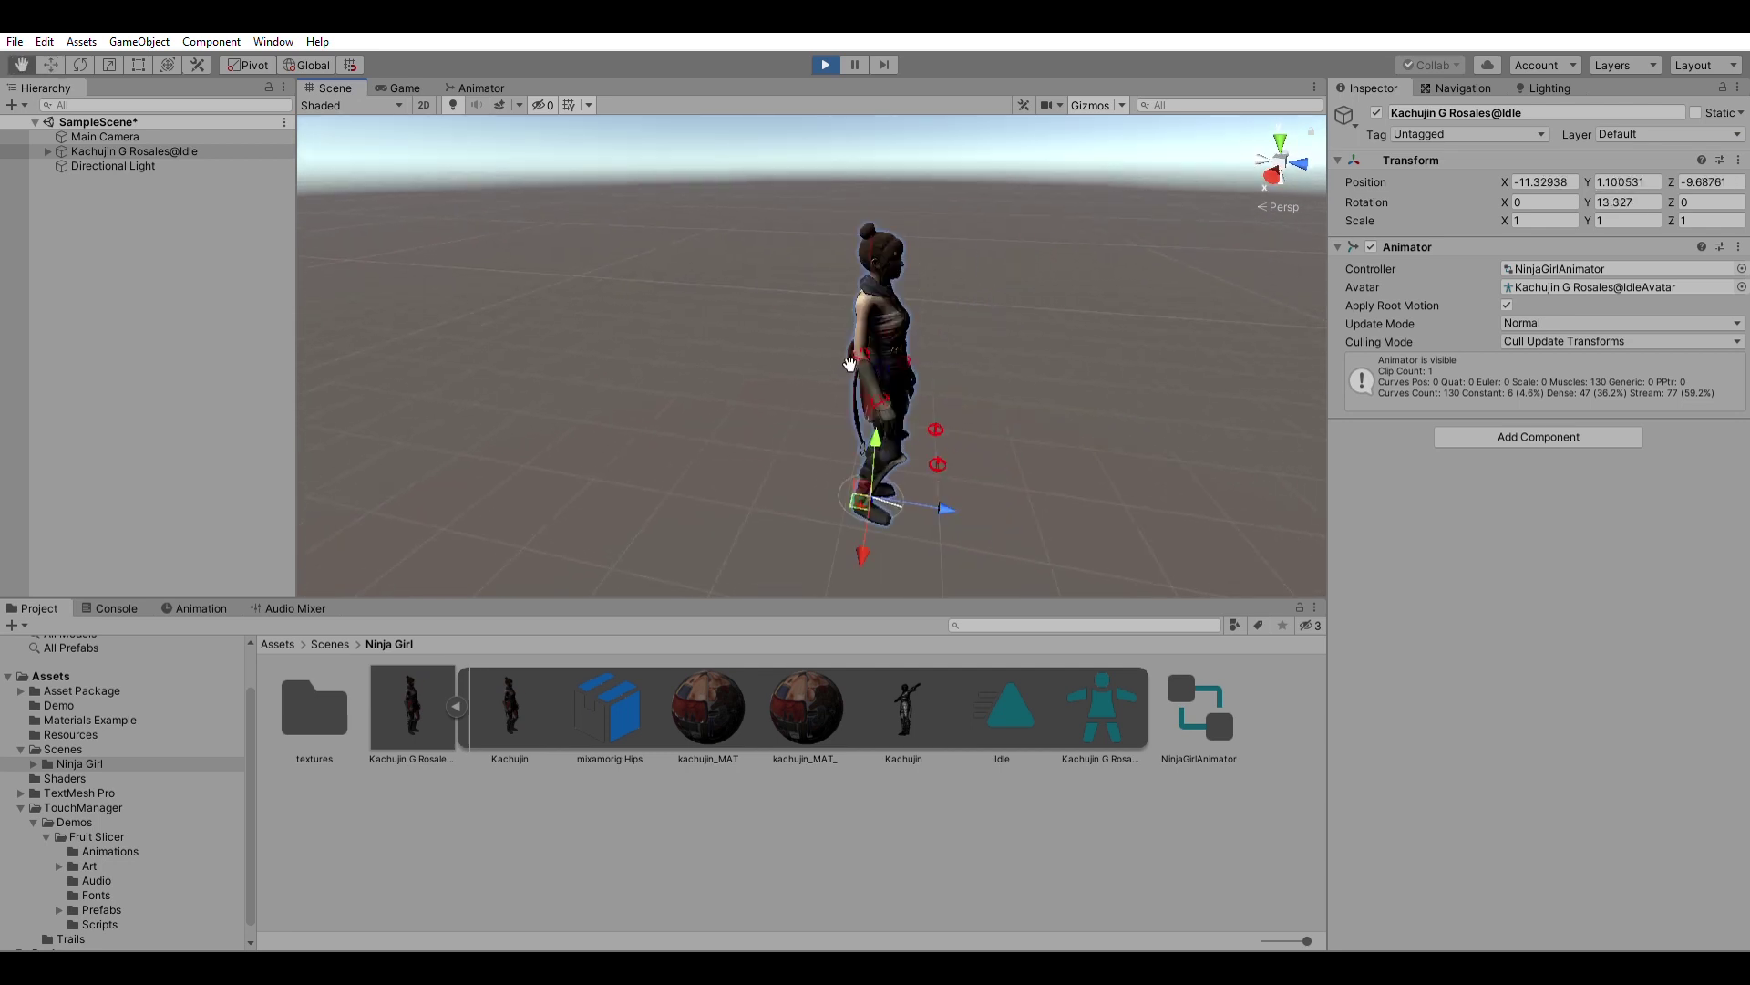
pyautogui.moveTo(848, 361); pyautogui.dragTo(817, 347, button='middle')
pyautogui.moveTo(817, 347); pyautogui.dragTo(768, 341, button='right')
pyautogui.moveTo(769, 341); pyautogui.dragTo(807, 348, button='middle')
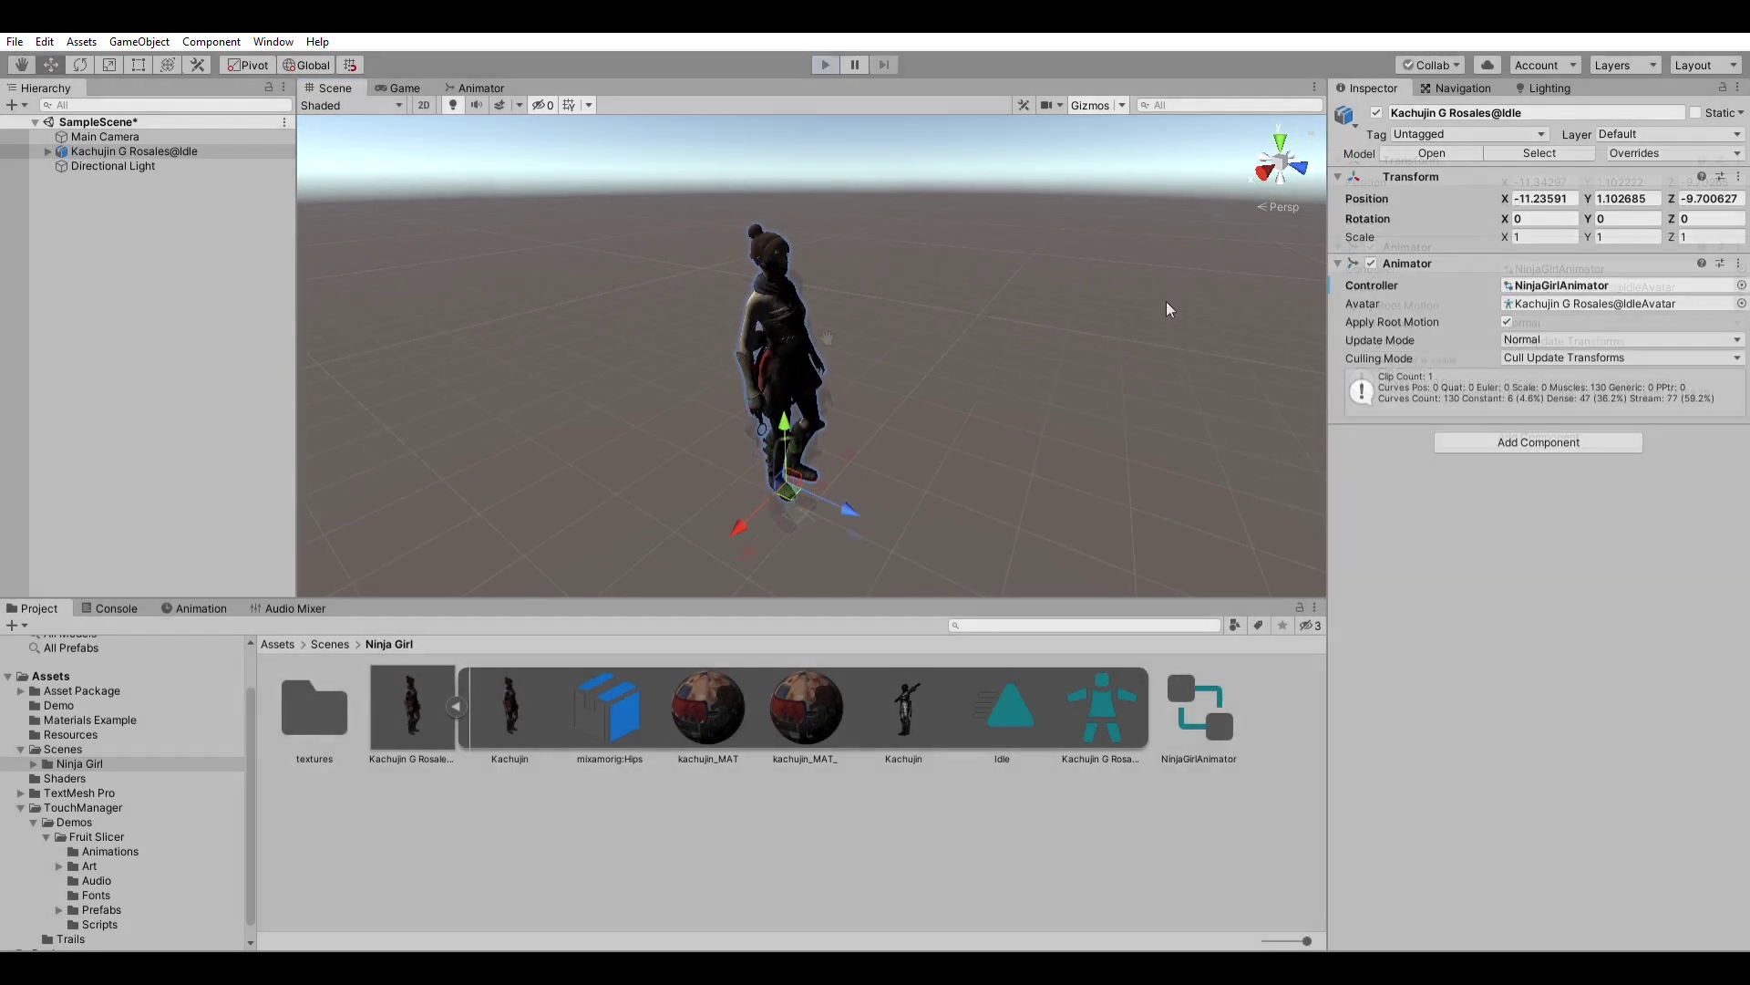
# Turn off Apply Root Motion on the character's Animator and play the scene to check its Transform position values
pyautogui.click(1507, 320)
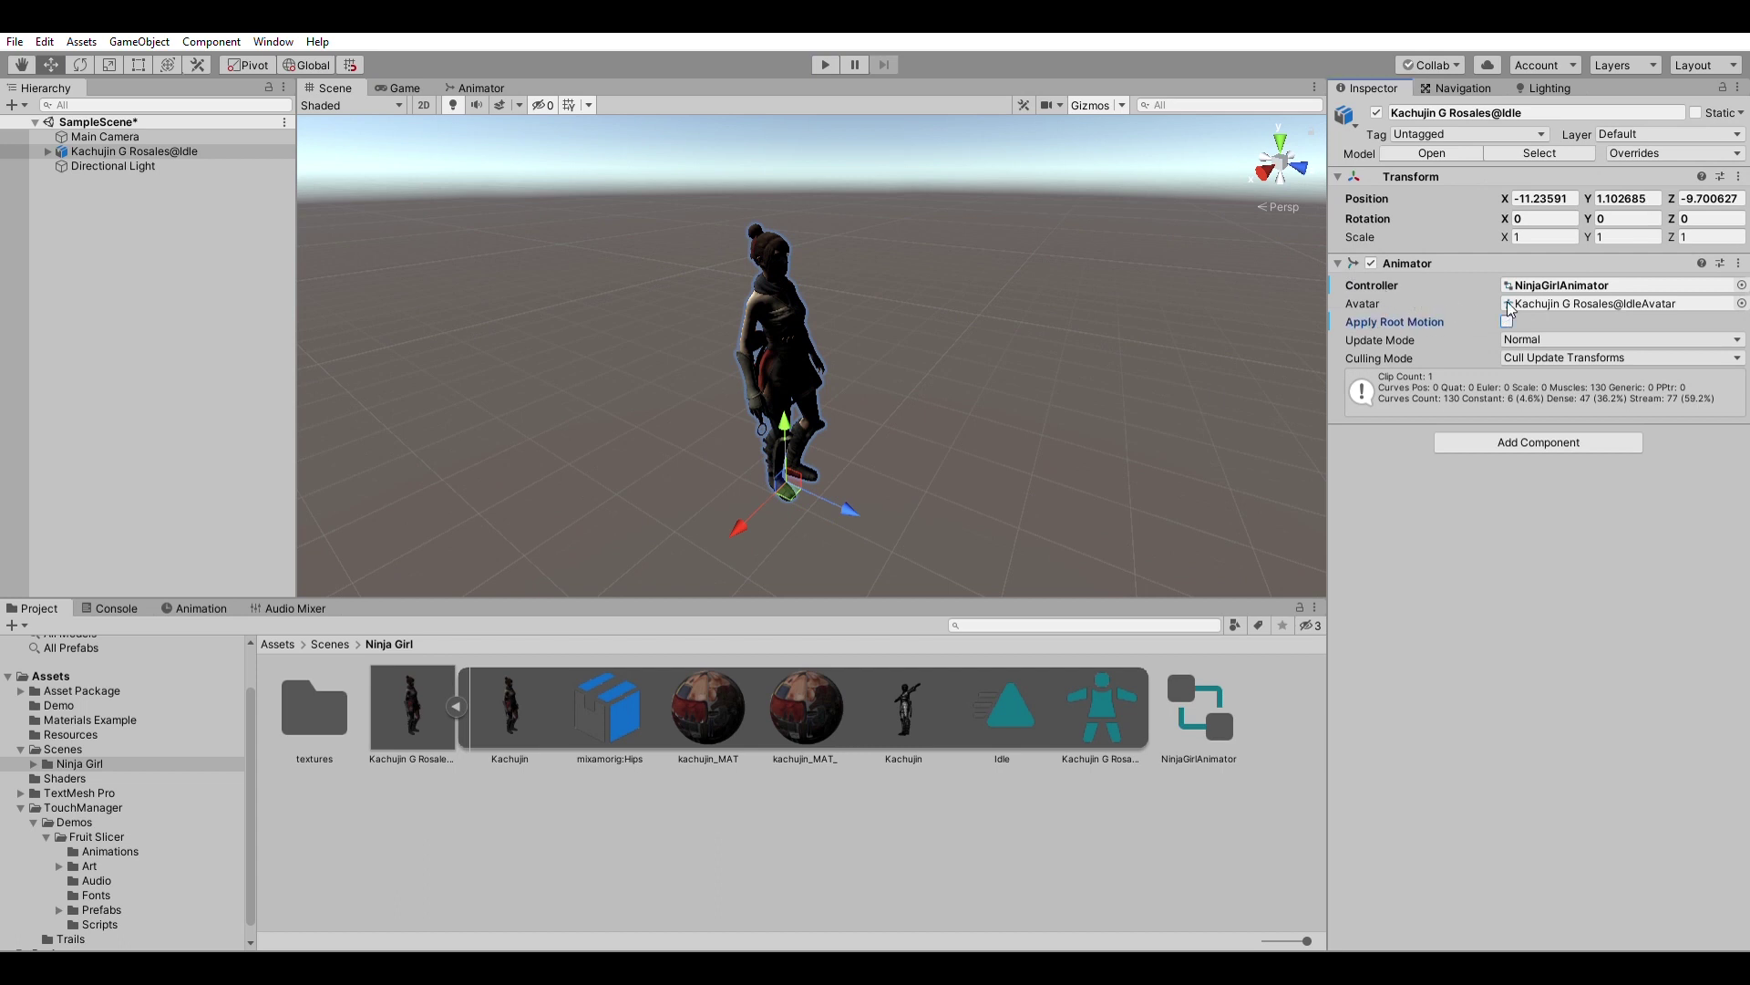
pyautogui.click(826, 62)
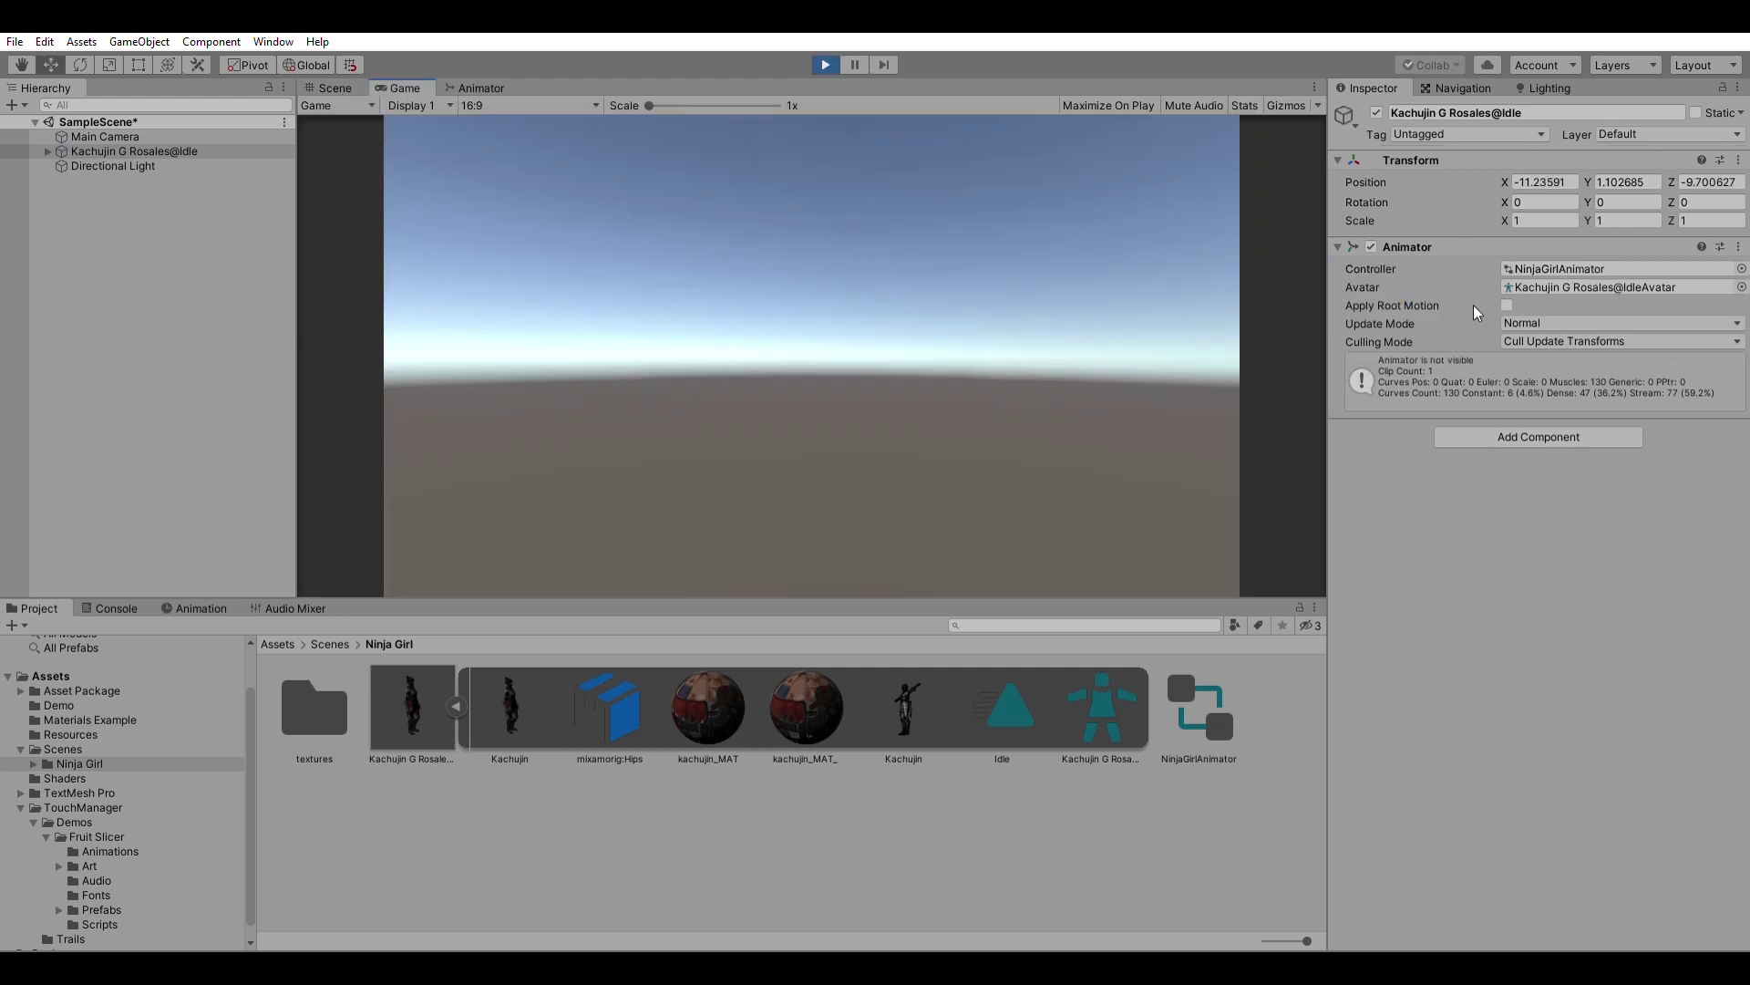
pyautogui.press('Tab')
pyautogui.press('Tab')
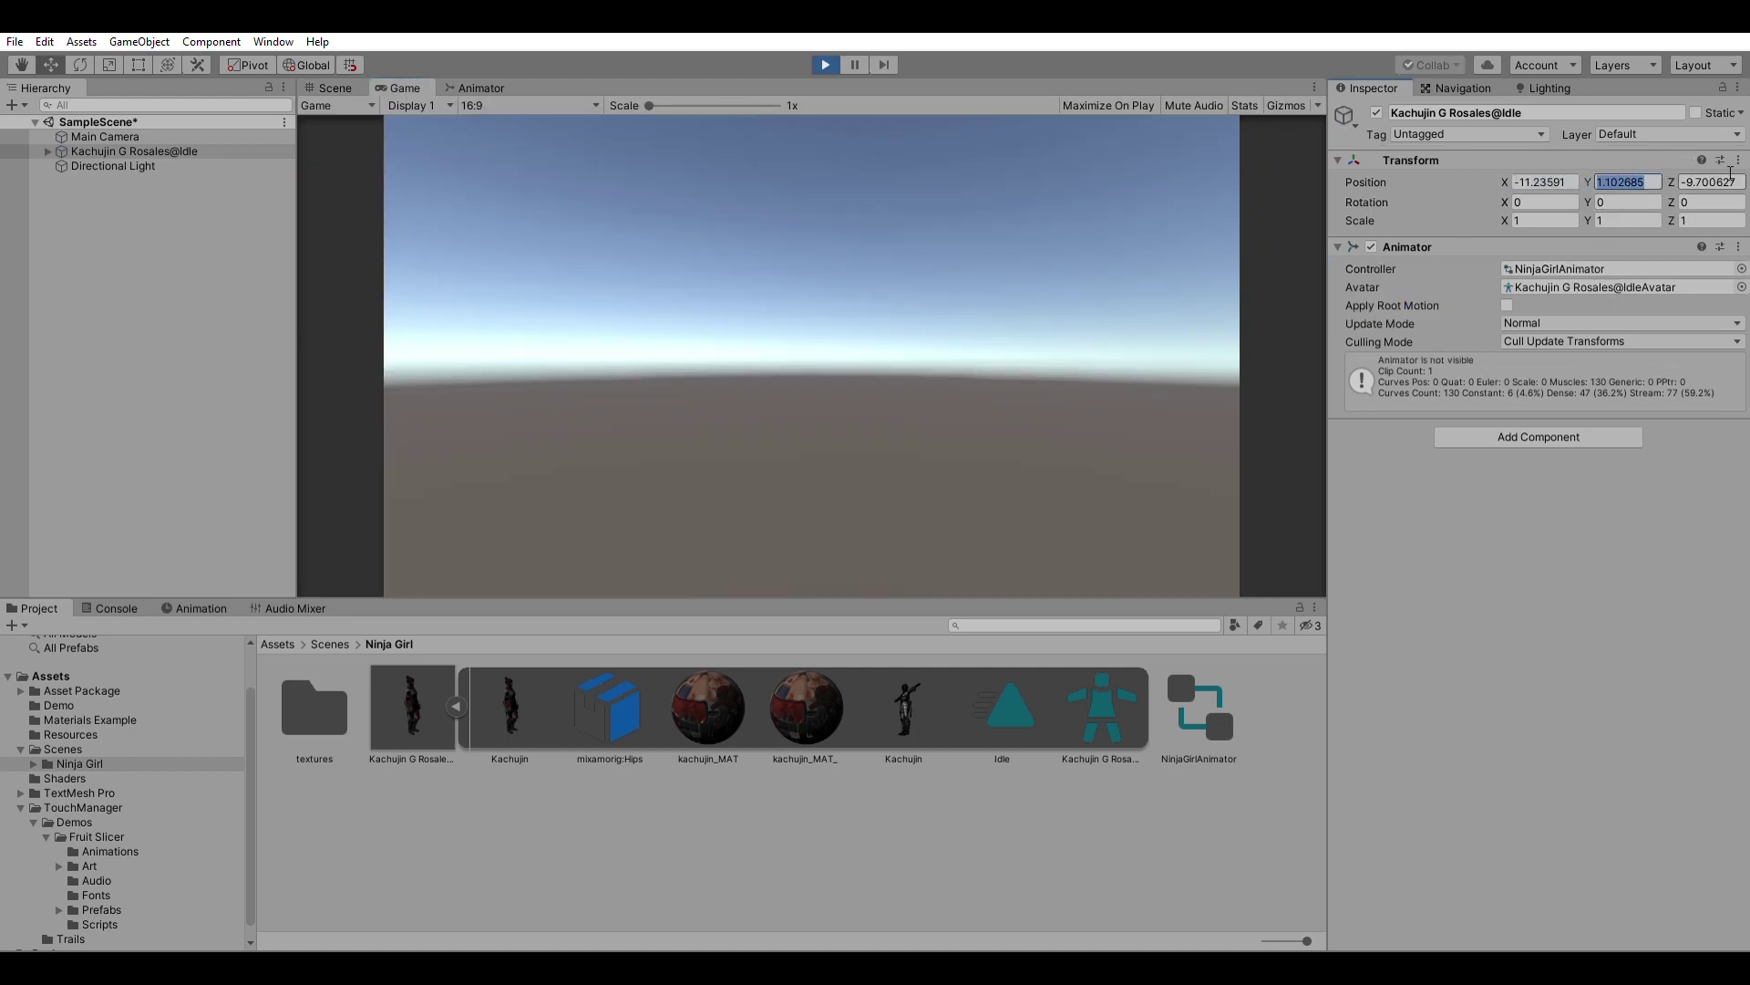